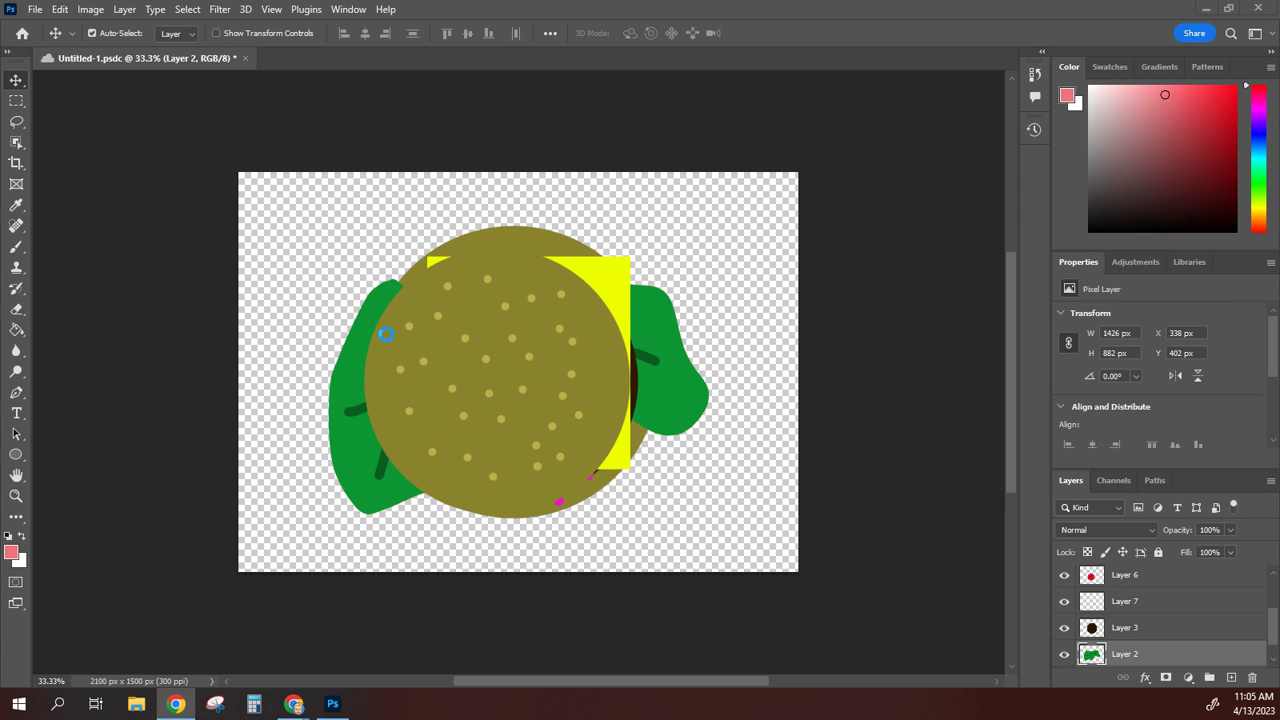
Step: Move the burger's top bun, cheese, tomato, patty and sauce layers apart across the canvas and close the document
left_click(22, 88)
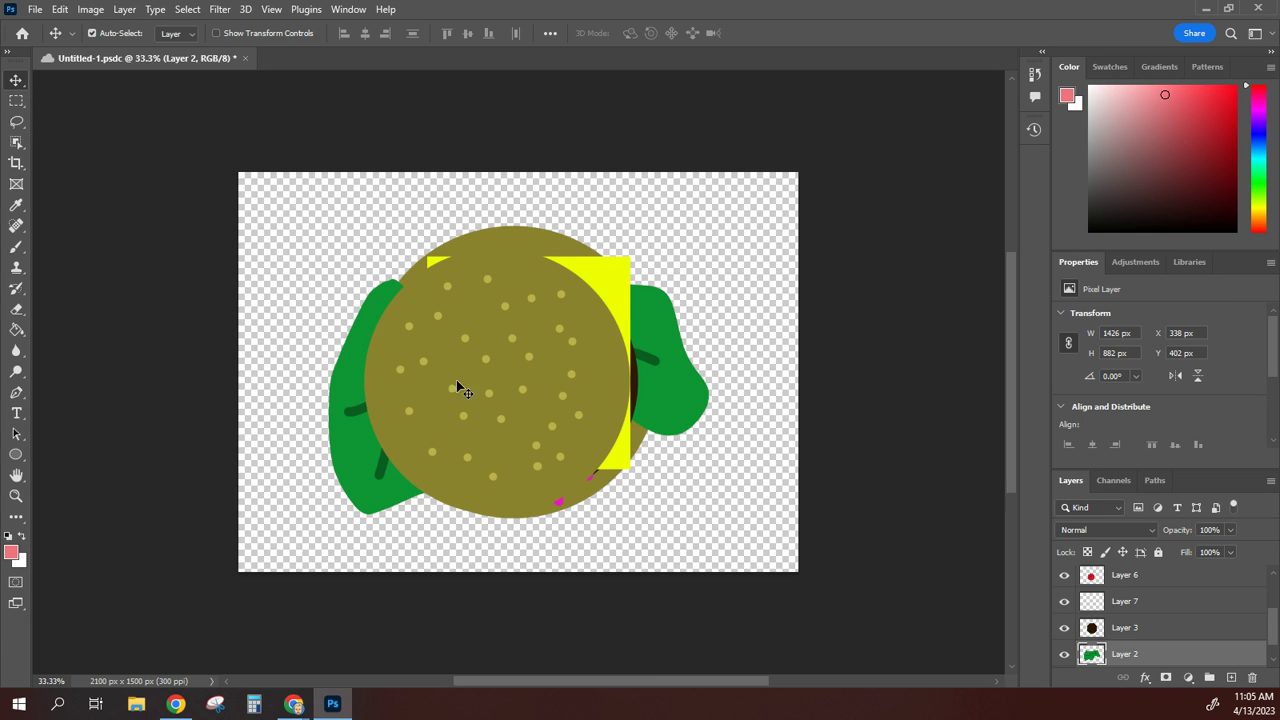
left_click_drag(516, 416, 398, 351)
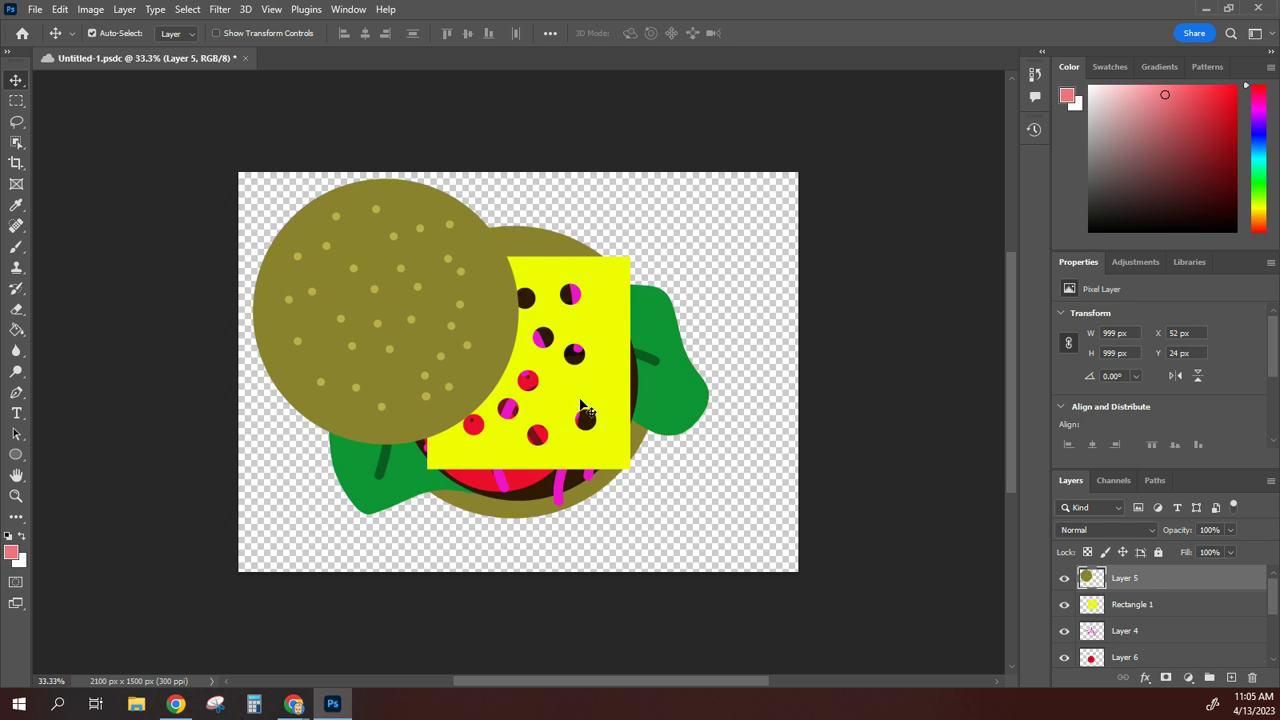
left_click_drag(567, 400, 436, 483)
left_click_drag(522, 436, 581, 268)
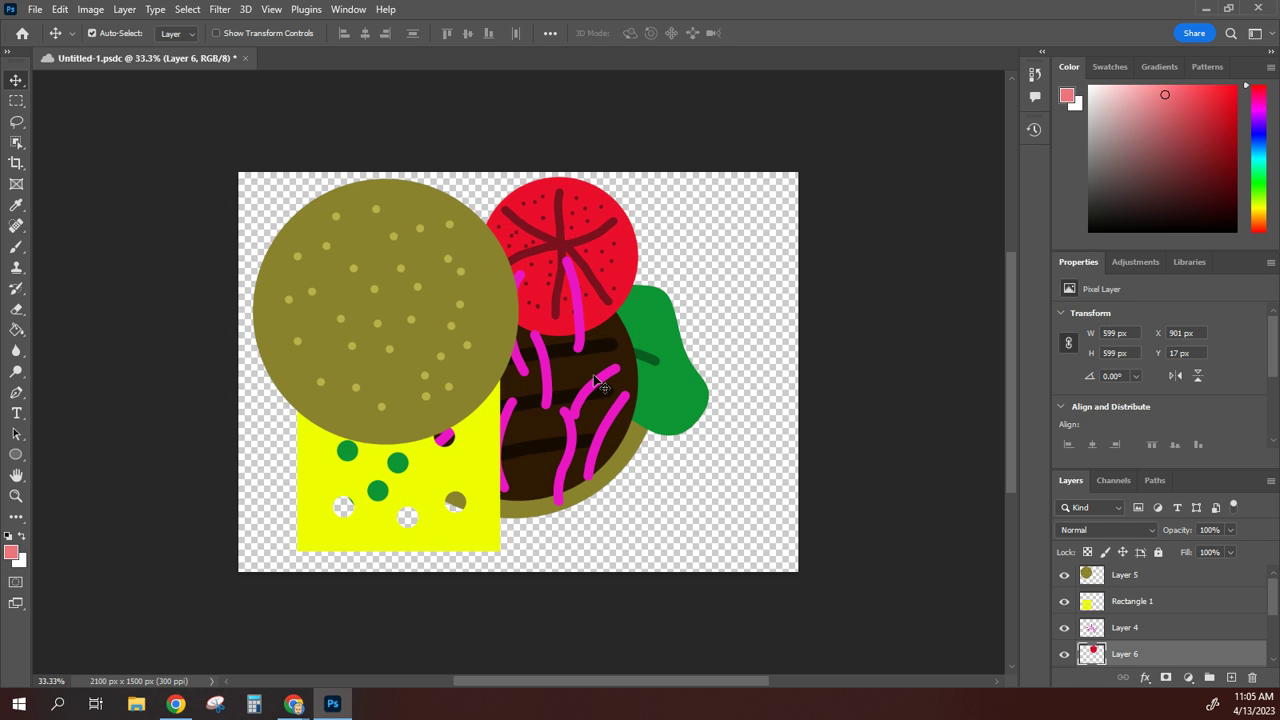
left_click_drag(600, 385, 690, 275)
mouse_move(546, 452)
left_mouse_down()
mouse_move(523, 529)
mouse_move(639, 471)
mouse_move(628, 505)
mouse_move(580, 500)
left_mouse_up()
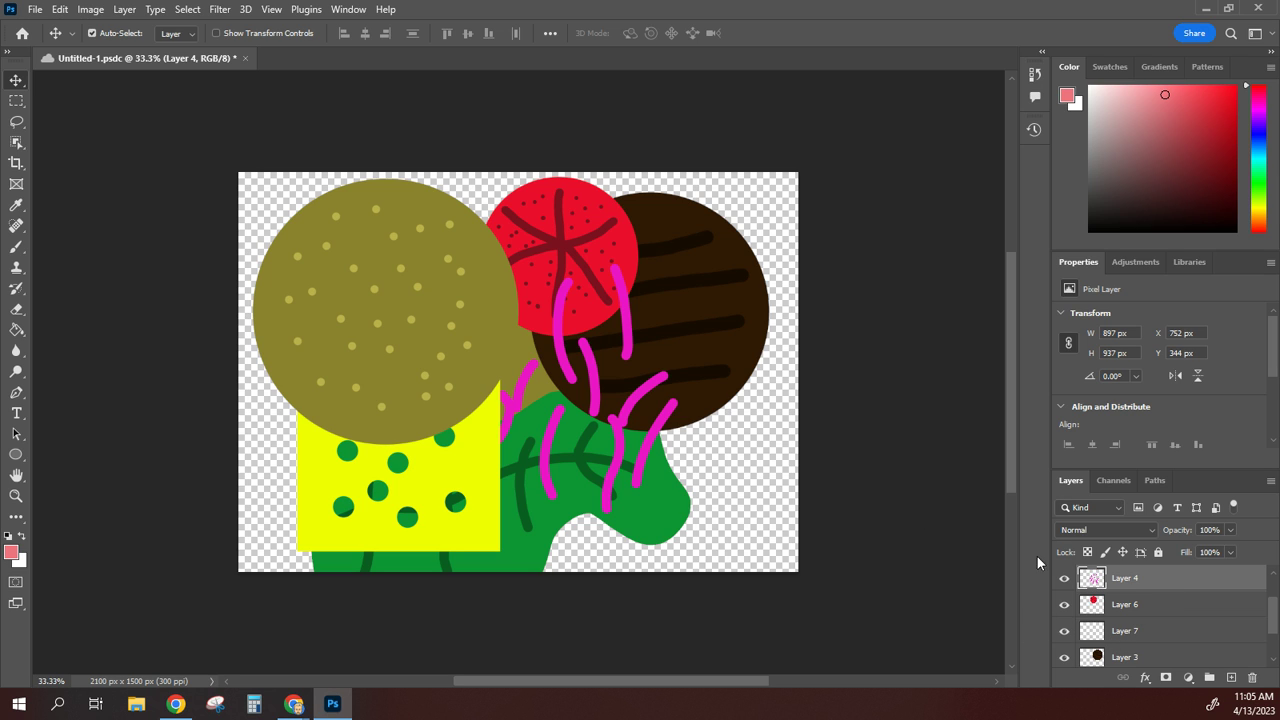
left_click(244, 59)
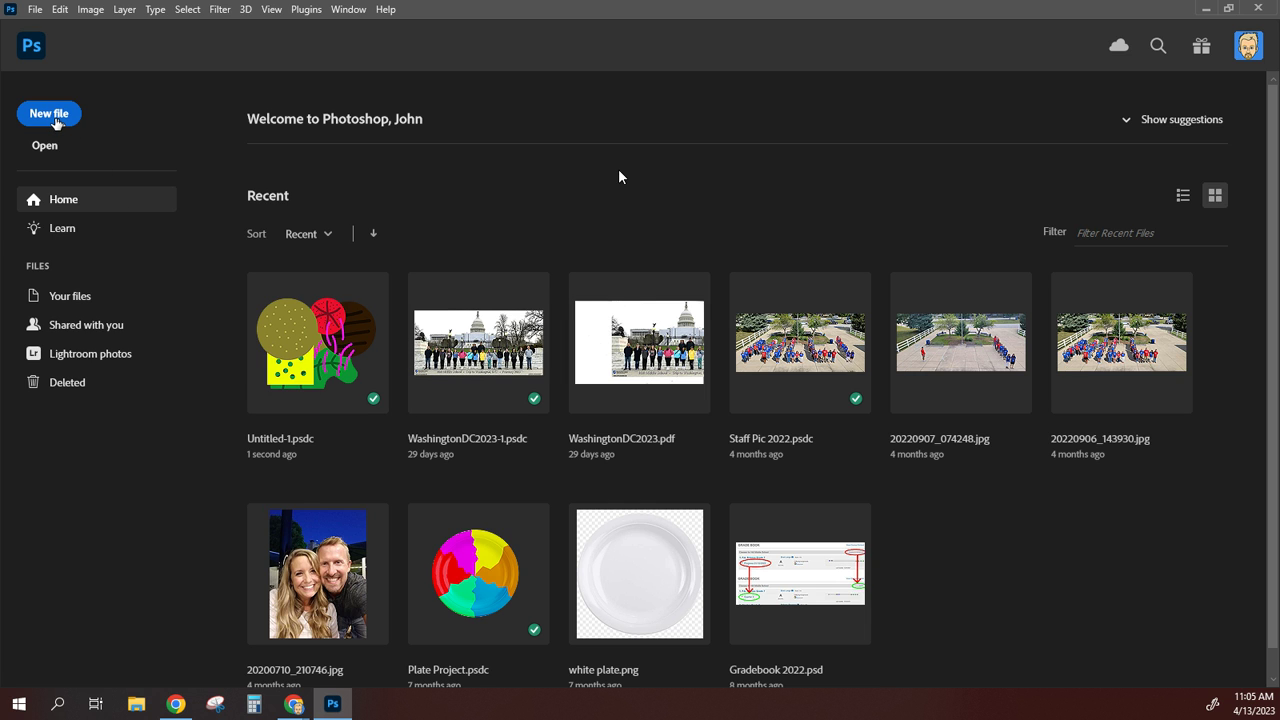
Step: Create a new document from the Default Photoshop Size preset, 7 x 5 in at 300 ppi, with transparent background contents
left_click(49, 115)
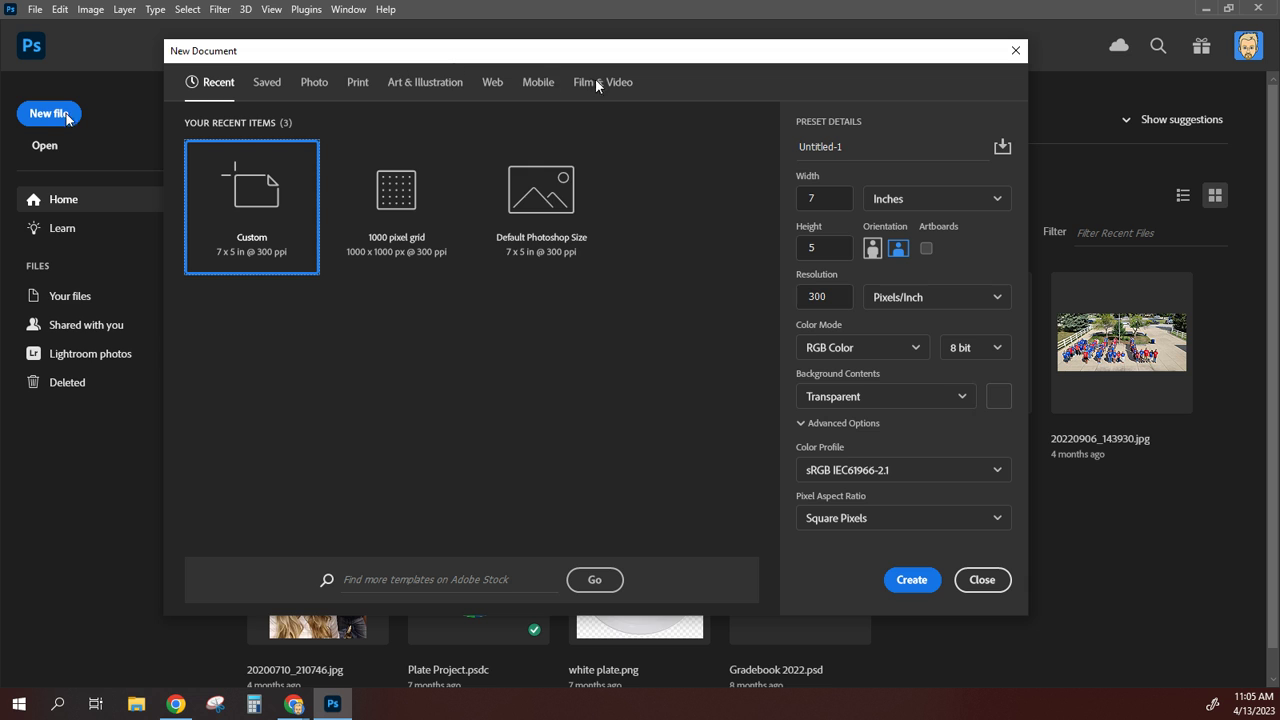
left_click(537, 212)
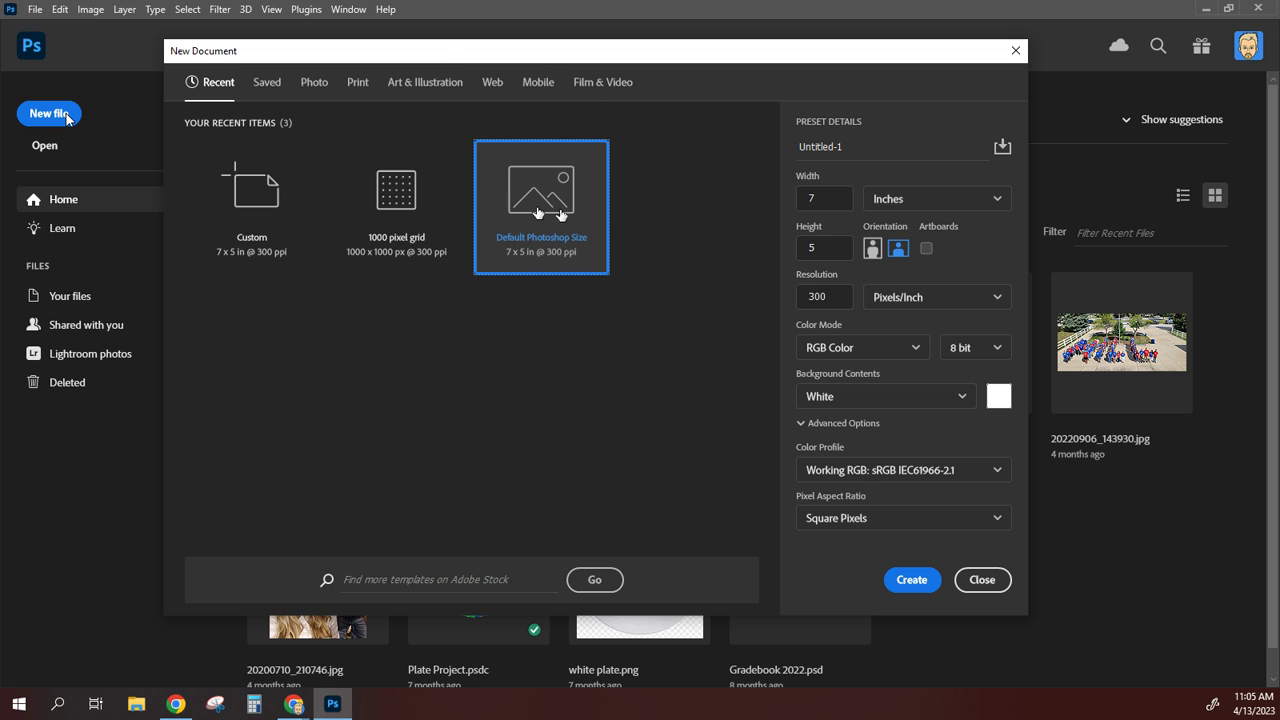
left_click(884, 399)
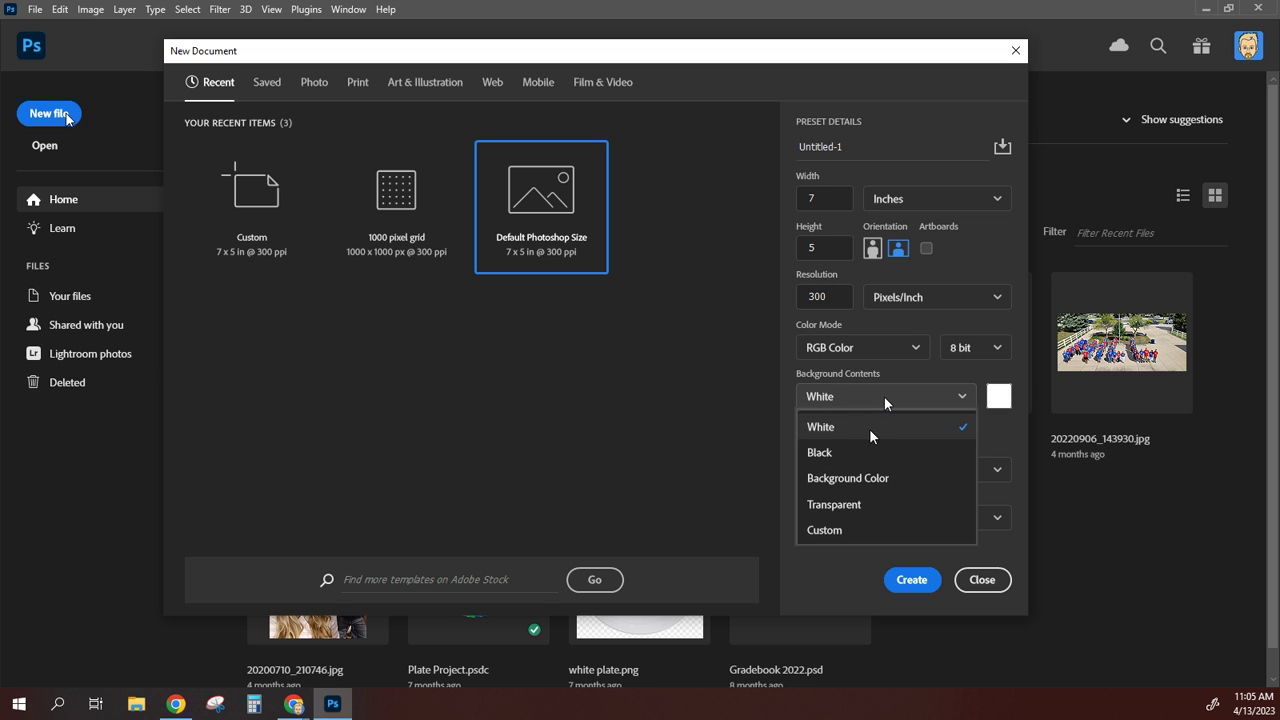
left_click(852, 506)
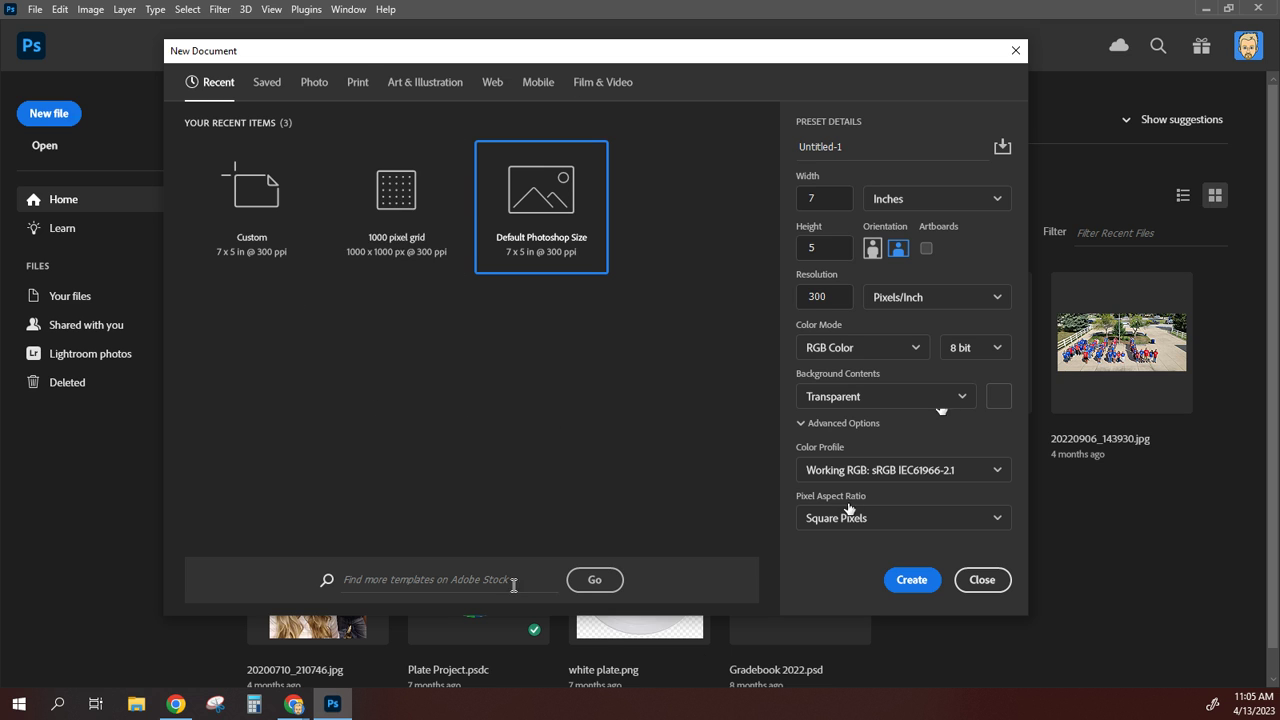
left_click(907, 581)
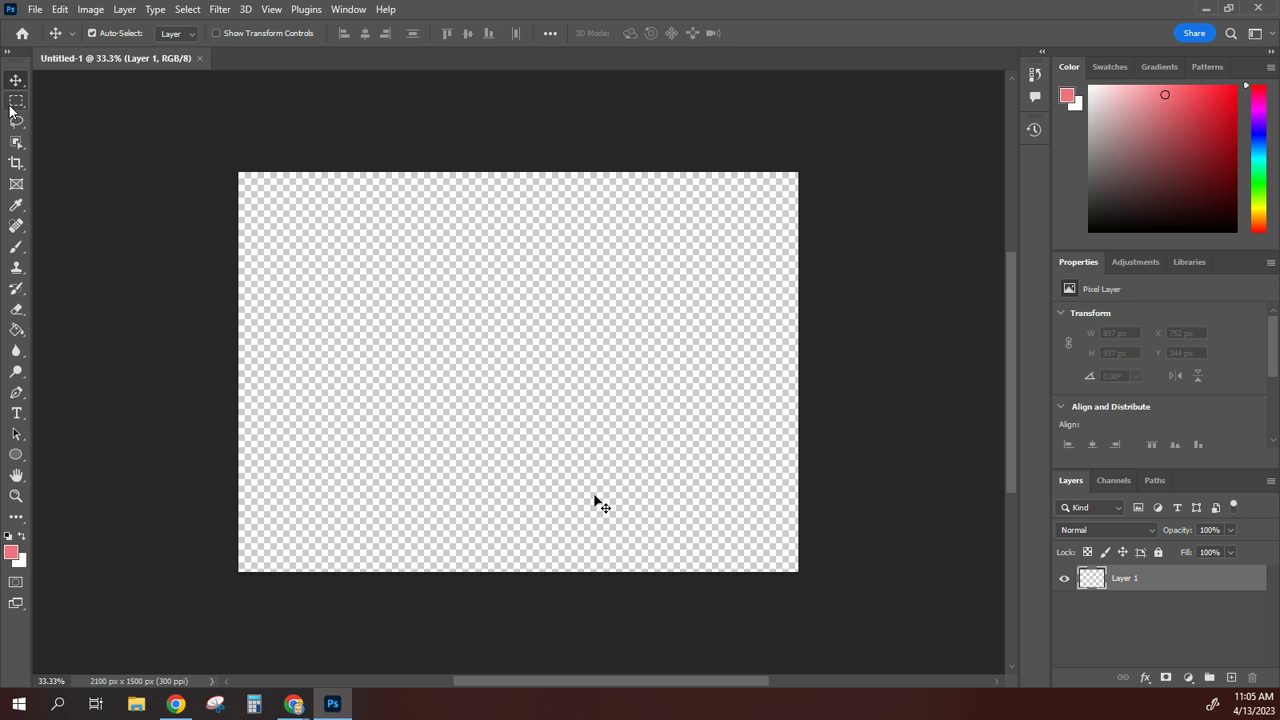
Step: Switch from the Paint Bucket tool to the Gradient tool and back to the Paint Bucket tool
left_click(21, 338)
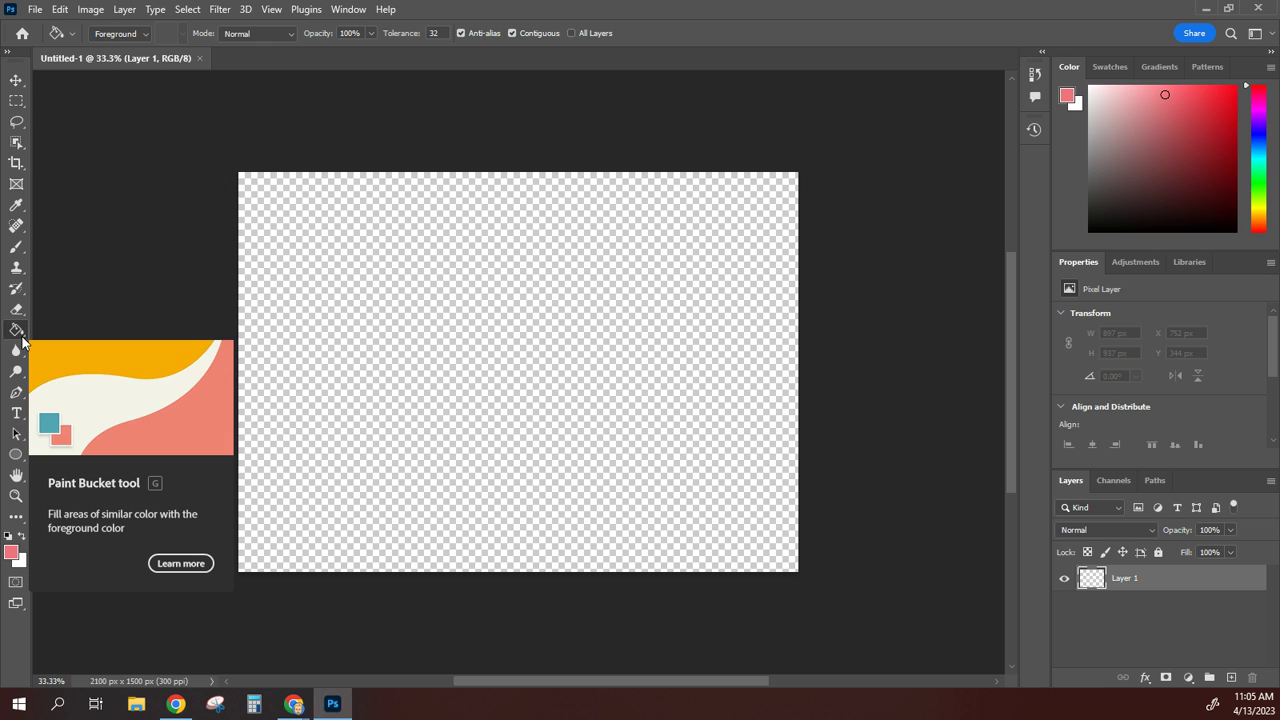
right_click(22, 338)
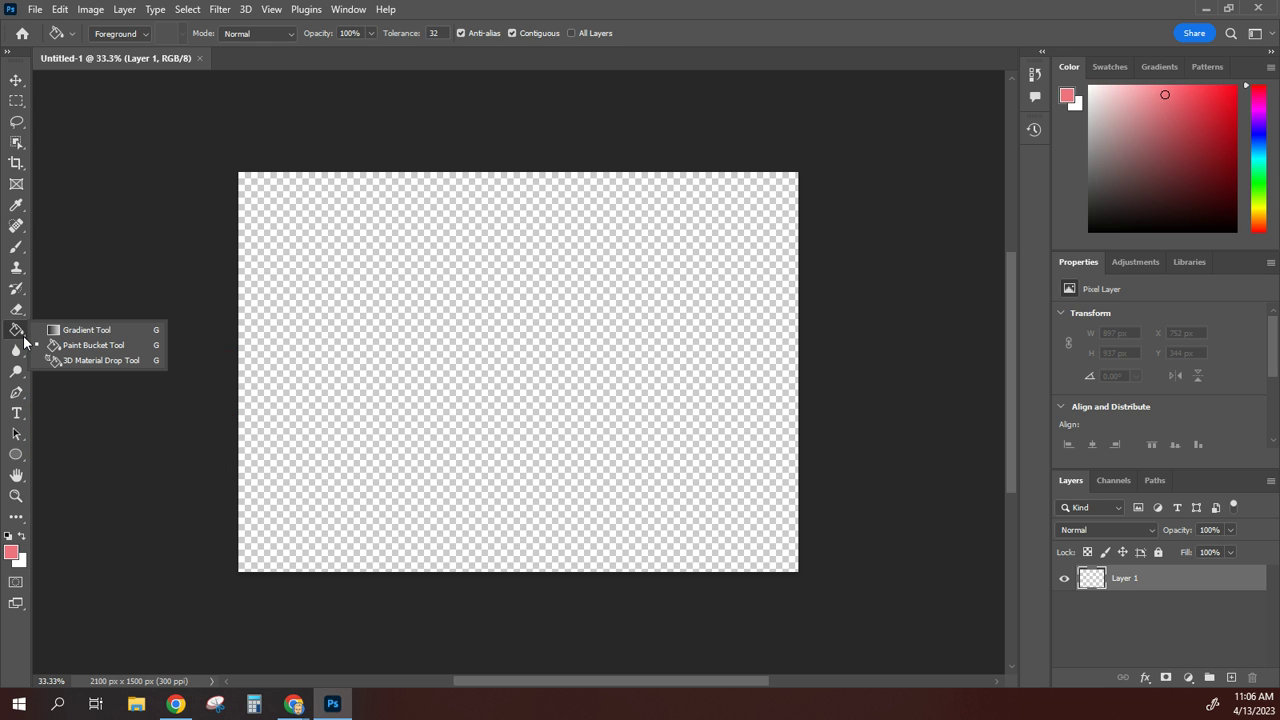
left_click(46, 332)
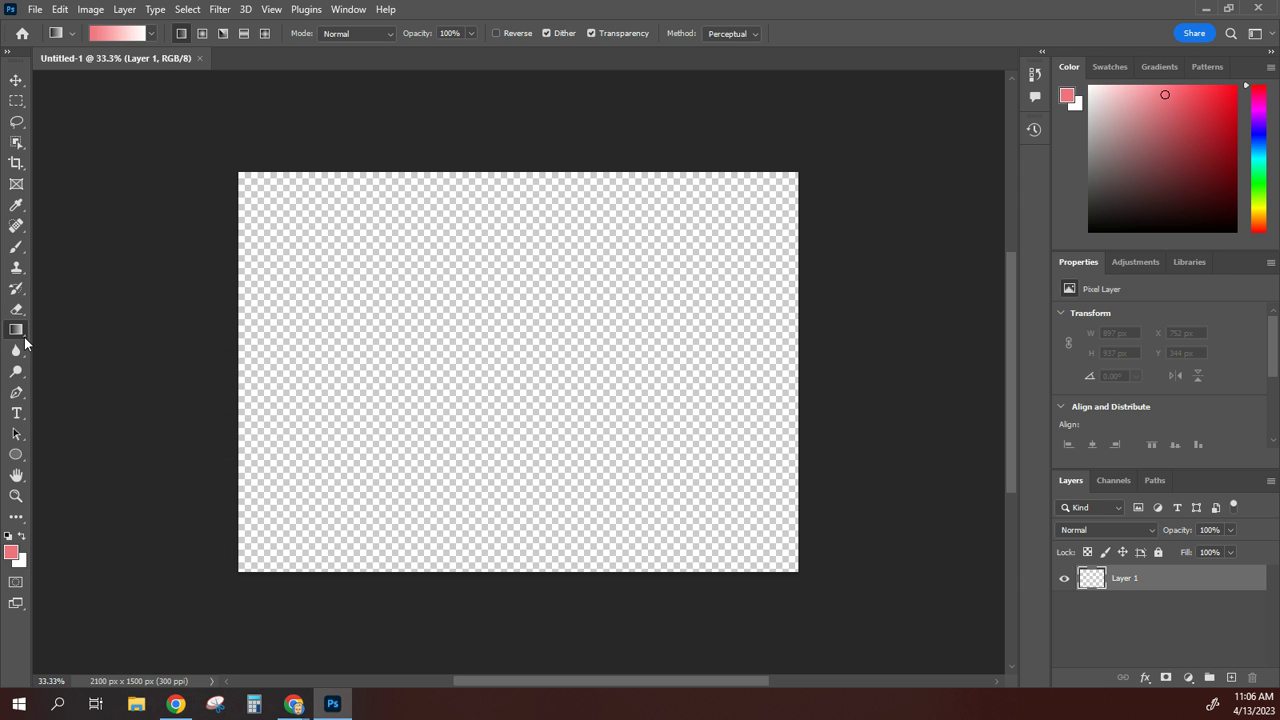
right_click(24, 339)
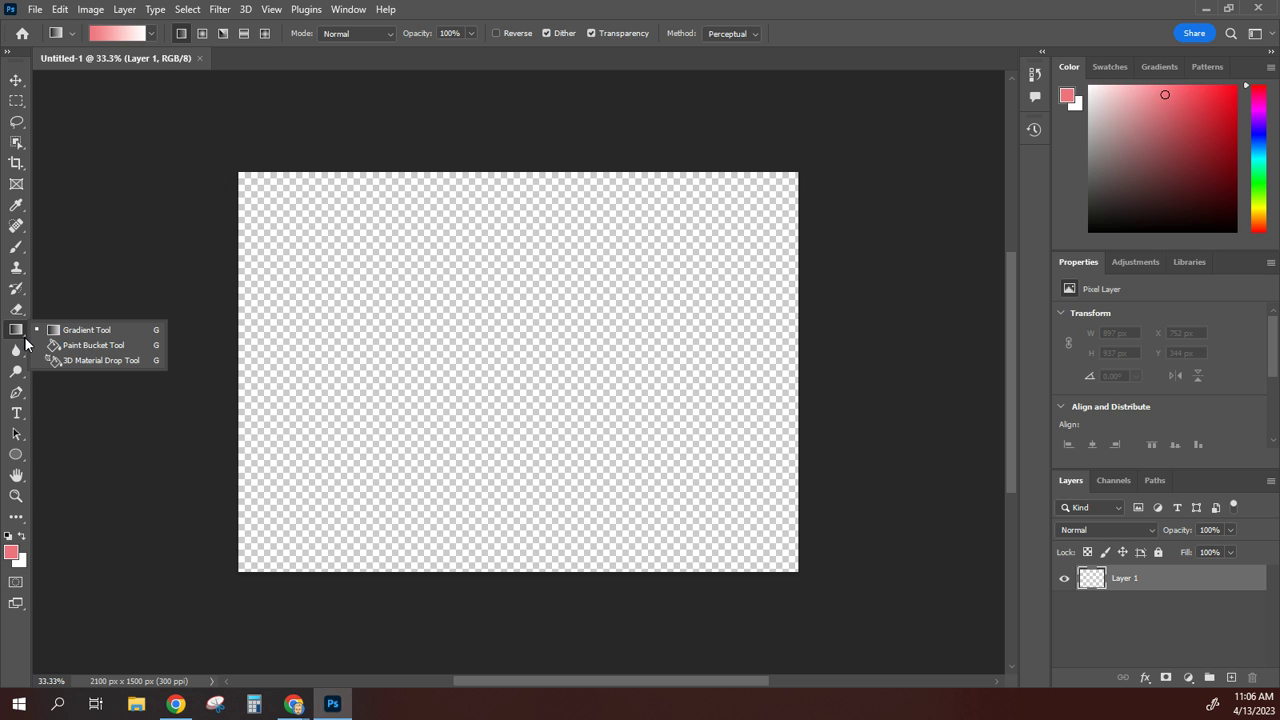
left_click(92, 346)
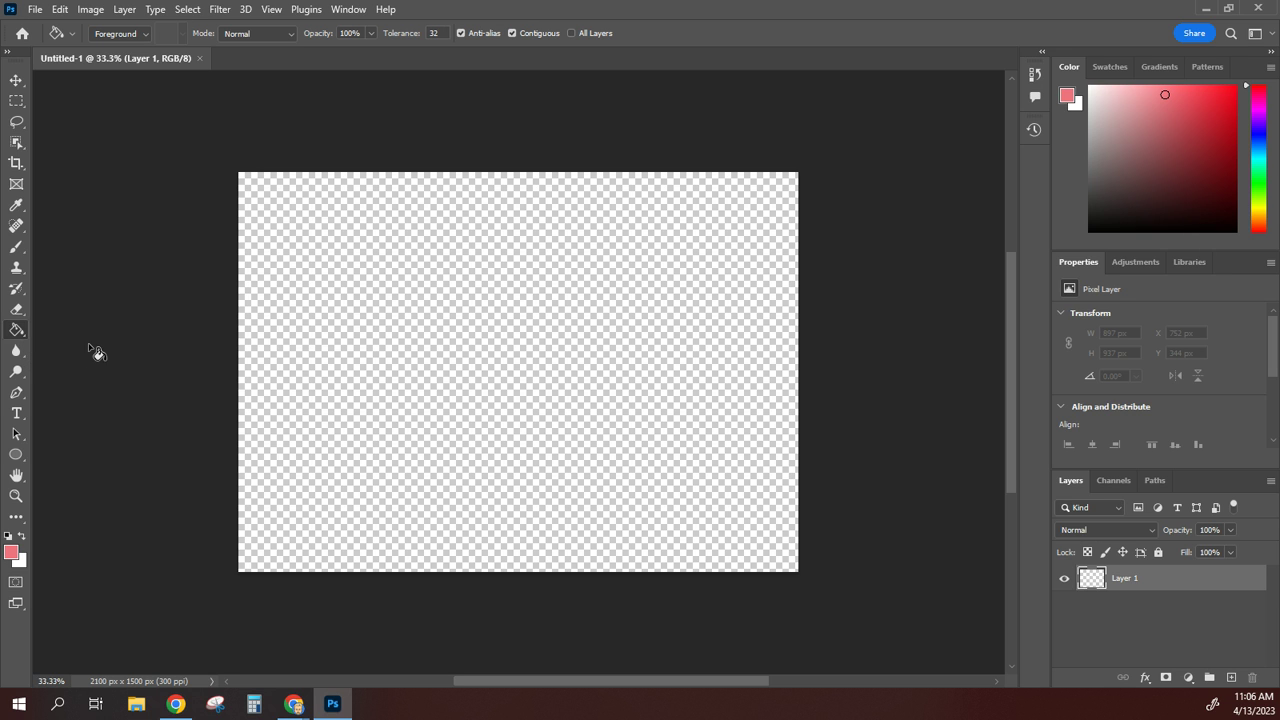
left_click(22, 336)
Step: Activate the Brush tool and try smaller and larger brush sizes, ending at 1000 px
left_click(16, 250)
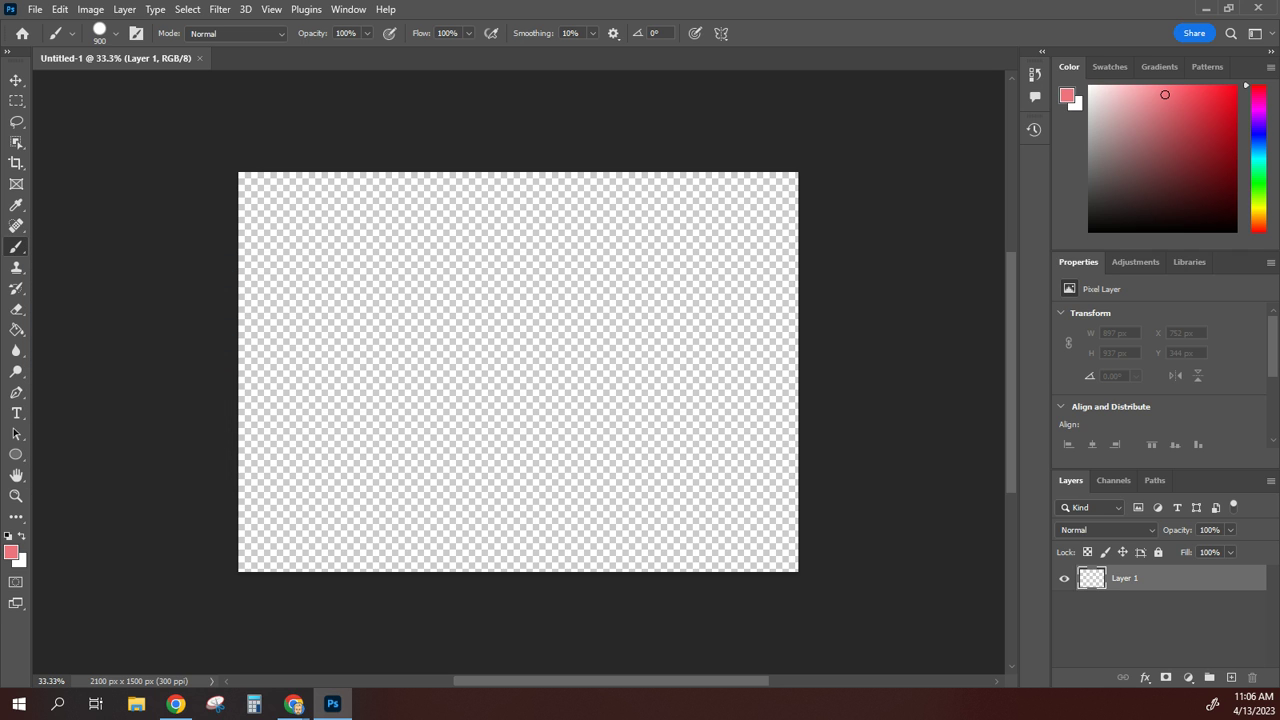
left_click(293, 704)
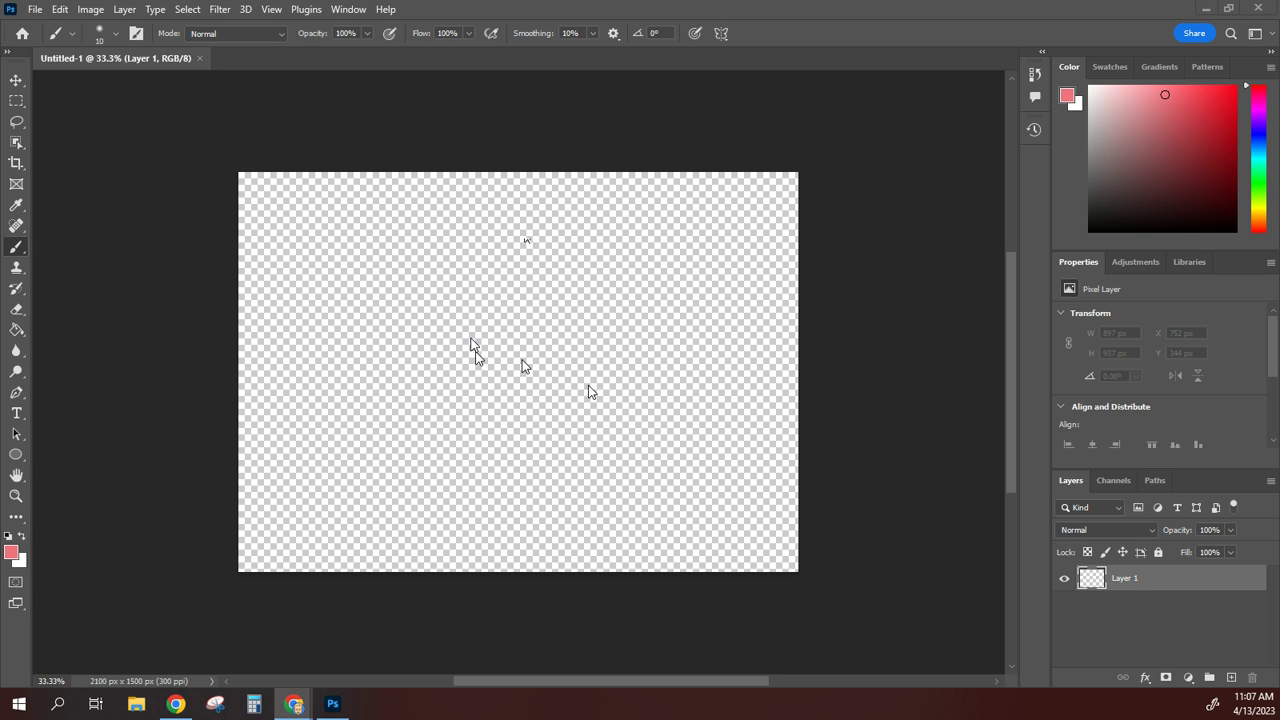
left_click(432, 316)
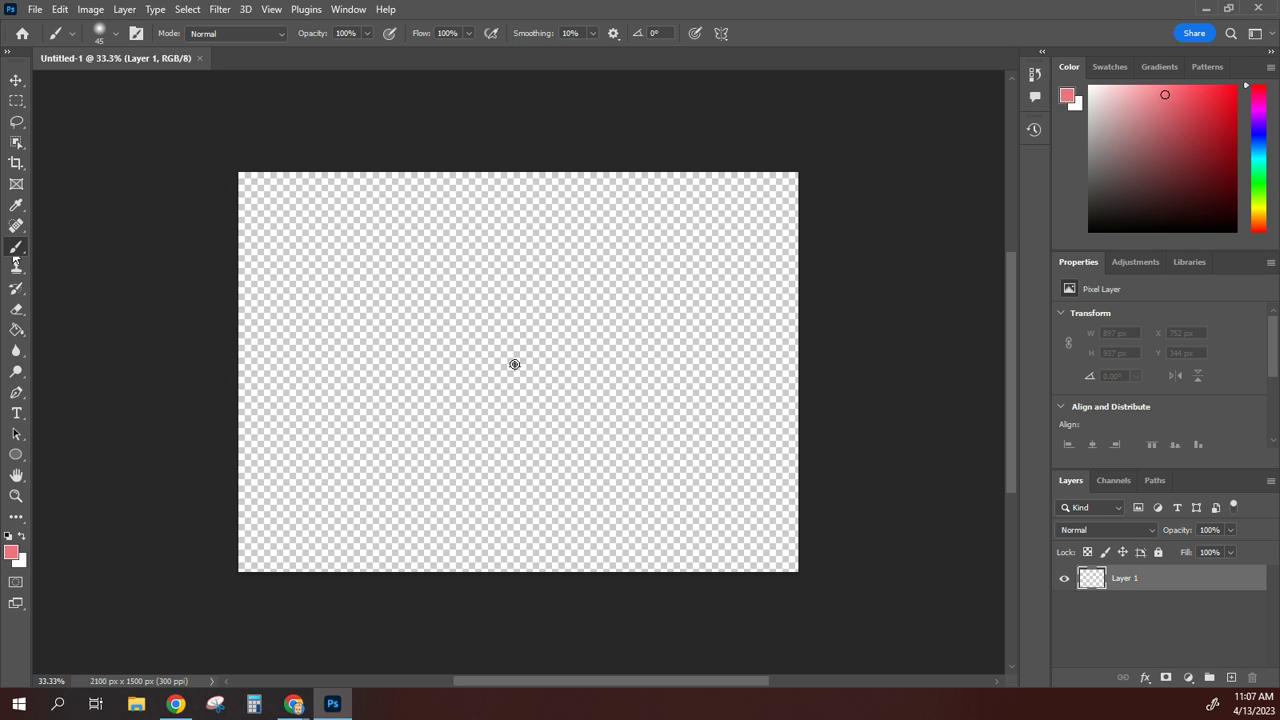
key("bracketright")
key("bracketright")
key("bracketright")
key("bracketright")
key("bracketright")
key("bracketright")
key("bracketright")
key("bracketright")
key("bracketright")
key("bracketright")
key("bracketleft")
key("bracketleft")
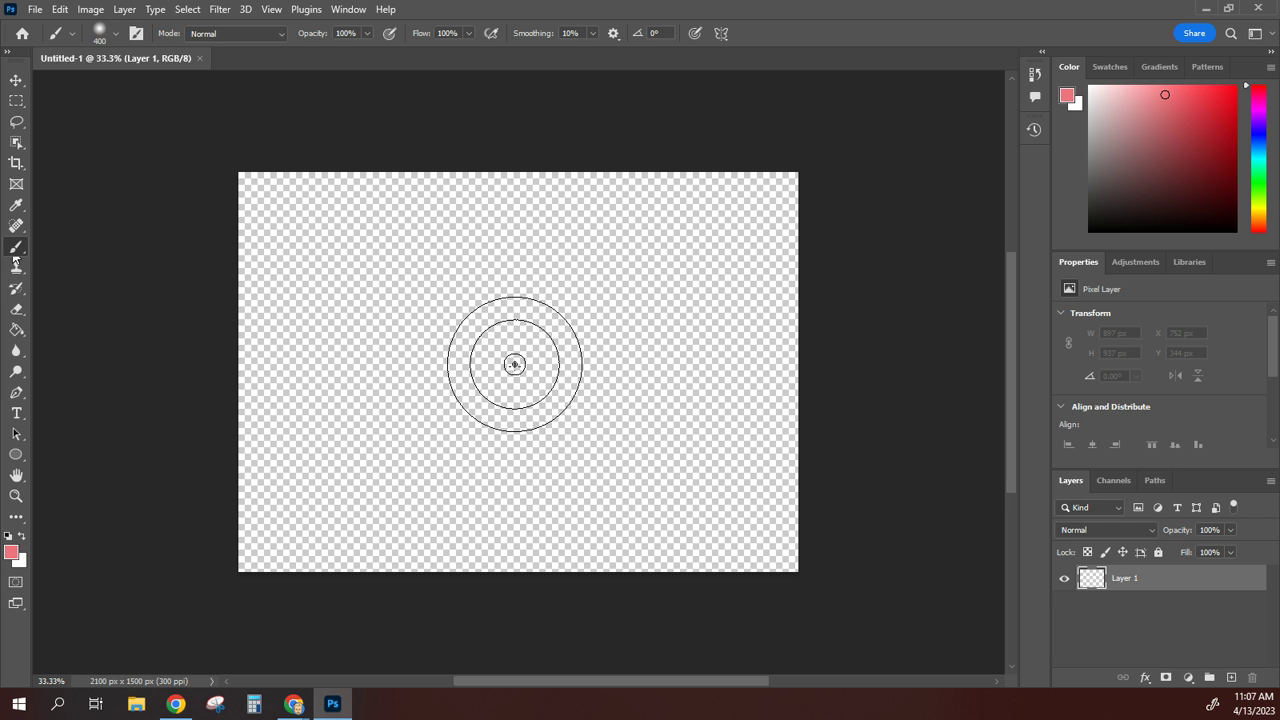
key("bracketright")
key("bracketright")
key("bracketright")
key("bracketright")
key("bracketright")
key("bracketright")
key("bracketright")
key("bracketright")
key("bracketright")
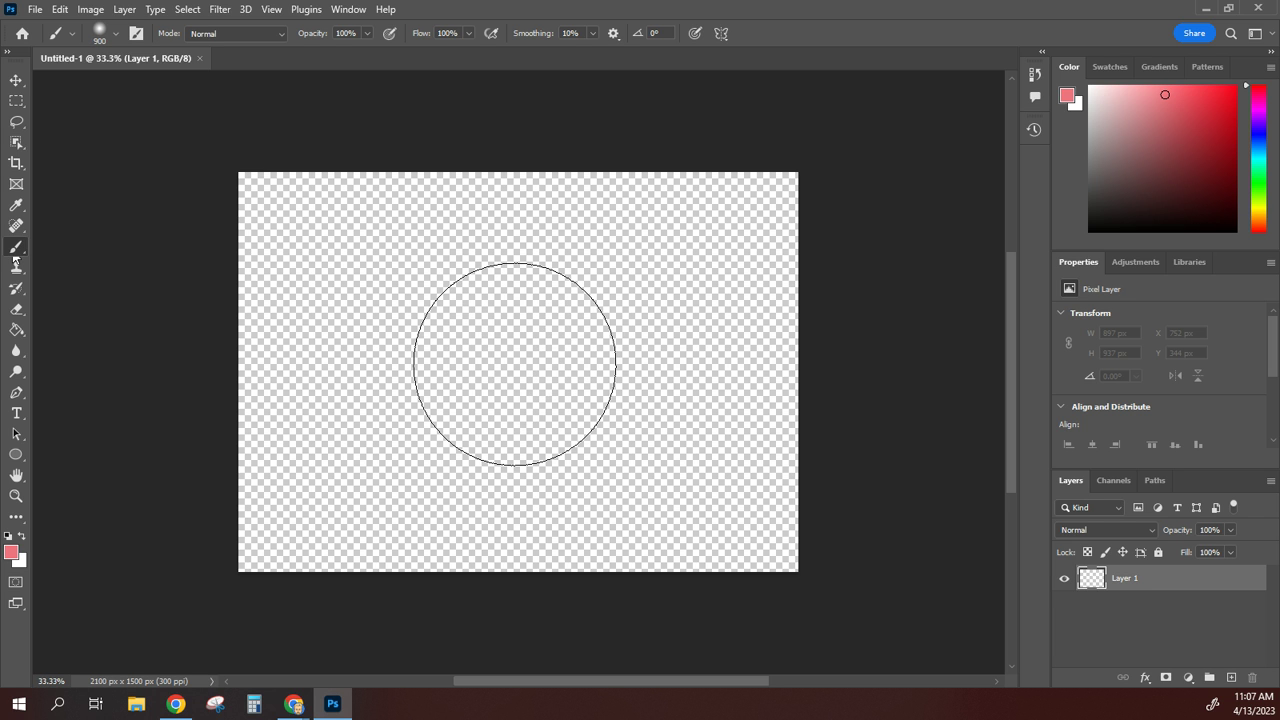
key("bracketleft")
key("bracketleft")
key("bracketleft")
key("bracketleft")
key("bracketleft")
key("bracketright")
key("bracketright")
key("bracketright")
key("bracketright")
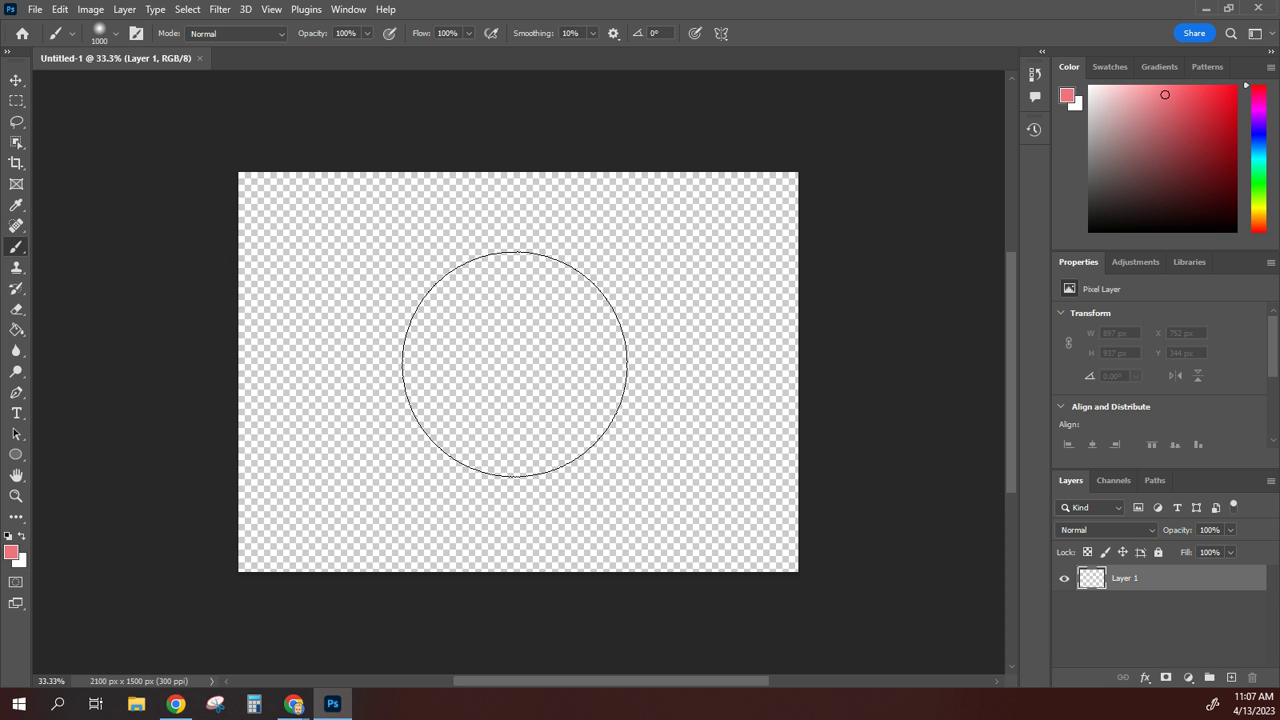
Step: Toggle the brush's precise crosshair cursor on and off, and enlarge the brush to 1200 px
key("Caps_Lock")
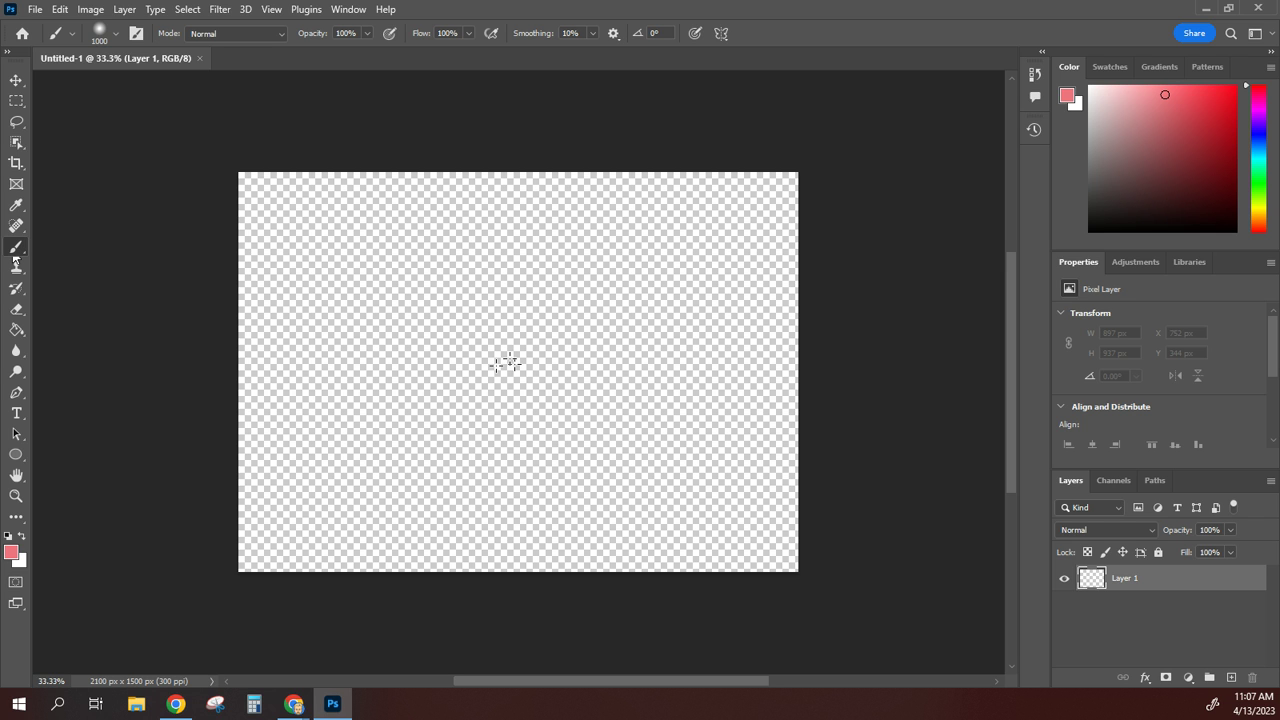
key("Caps_Lock")
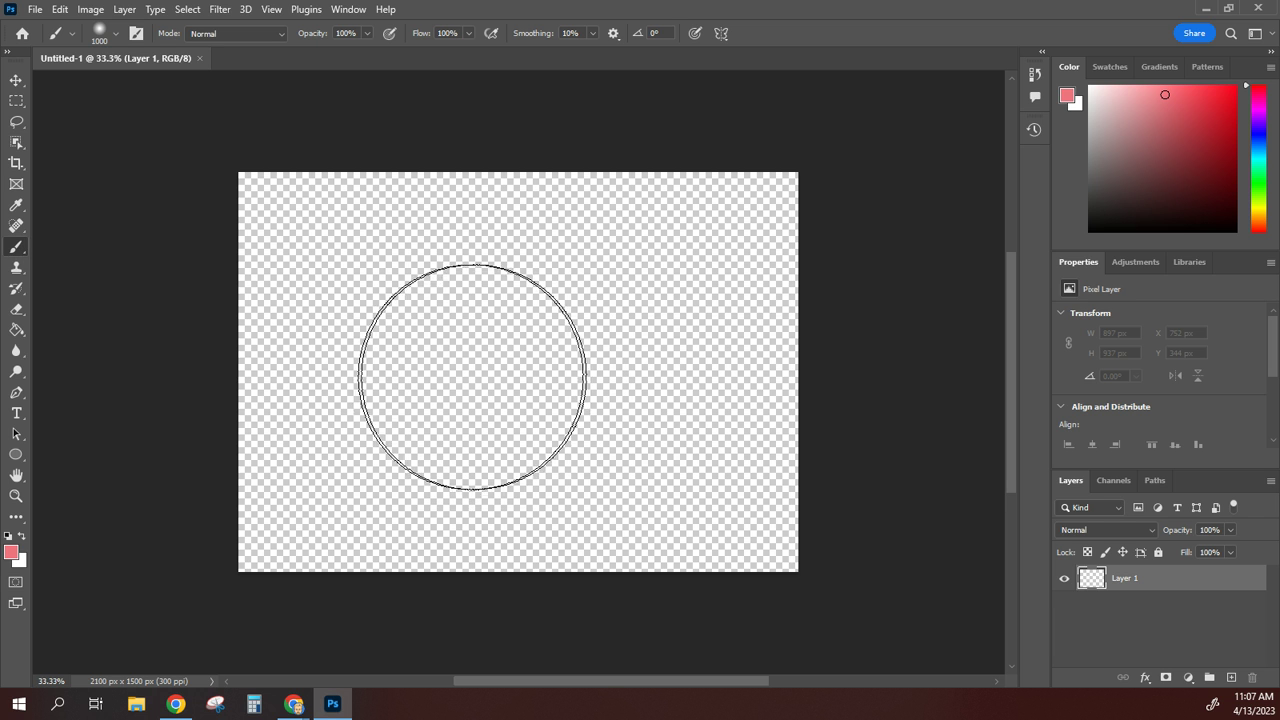
key("bracketright")
key("bracketright")
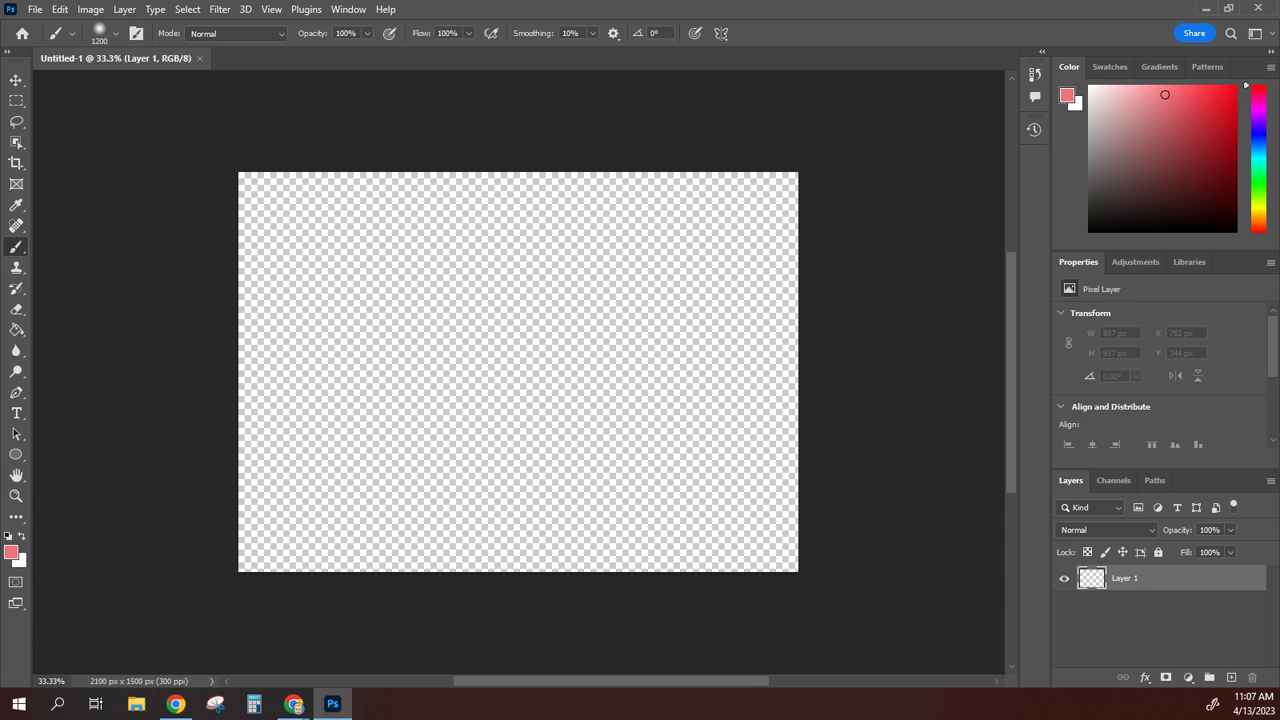
Step: Set the foreground color to the golden brown a67e28
left_click(11, 552)
left_click_drag(853, 345, 843, 477)
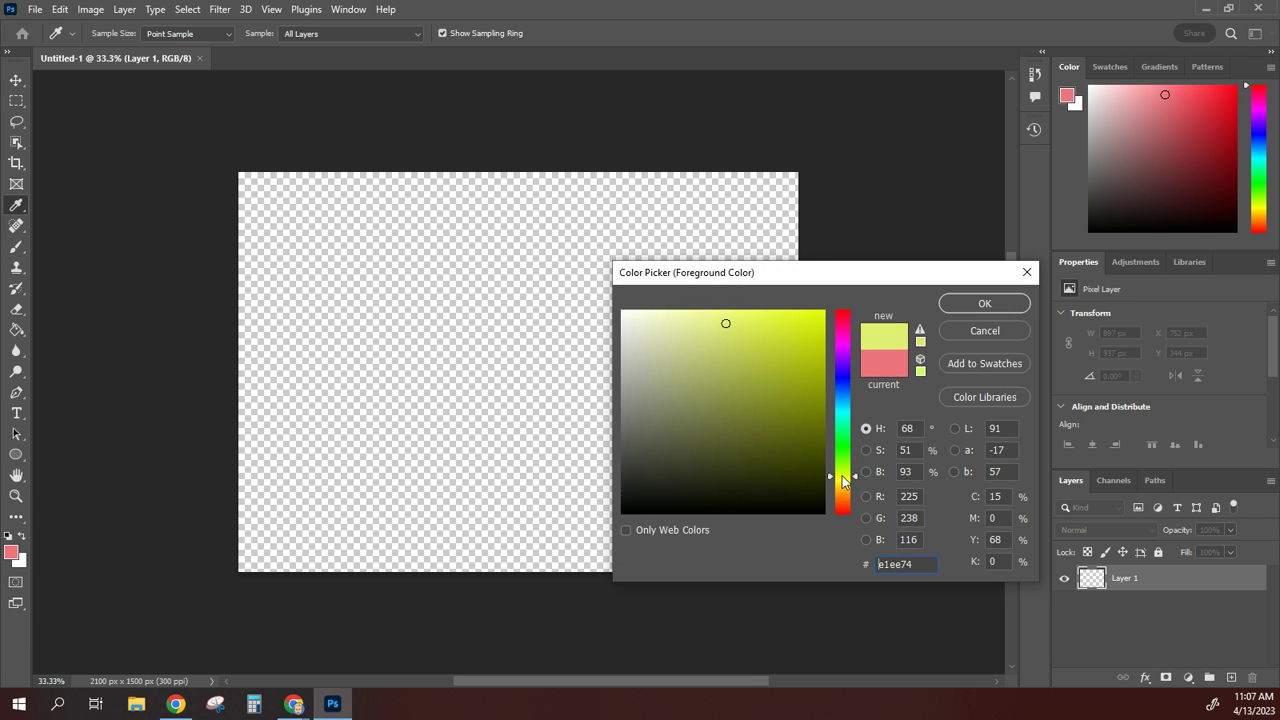
left_click(795, 378)
left_click(802, 399)
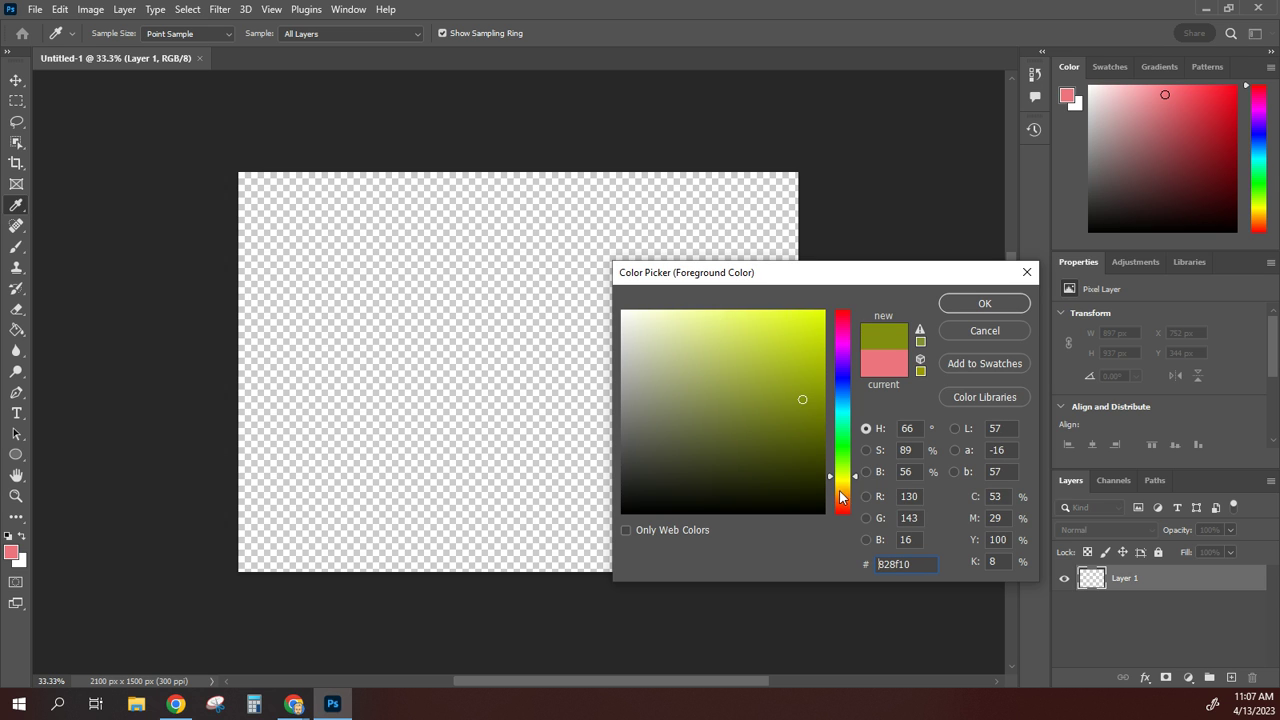
mouse_move(843, 477)
left_mouse_down()
mouse_move(843, 500)
mouse_move(843, 483)
left_mouse_up()
mouse_move(790, 350)
left_mouse_down()
mouse_move(763, 330)
mouse_move(785, 388)
left_mouse_up()
left_click_drag(845, 489, 843, 491)
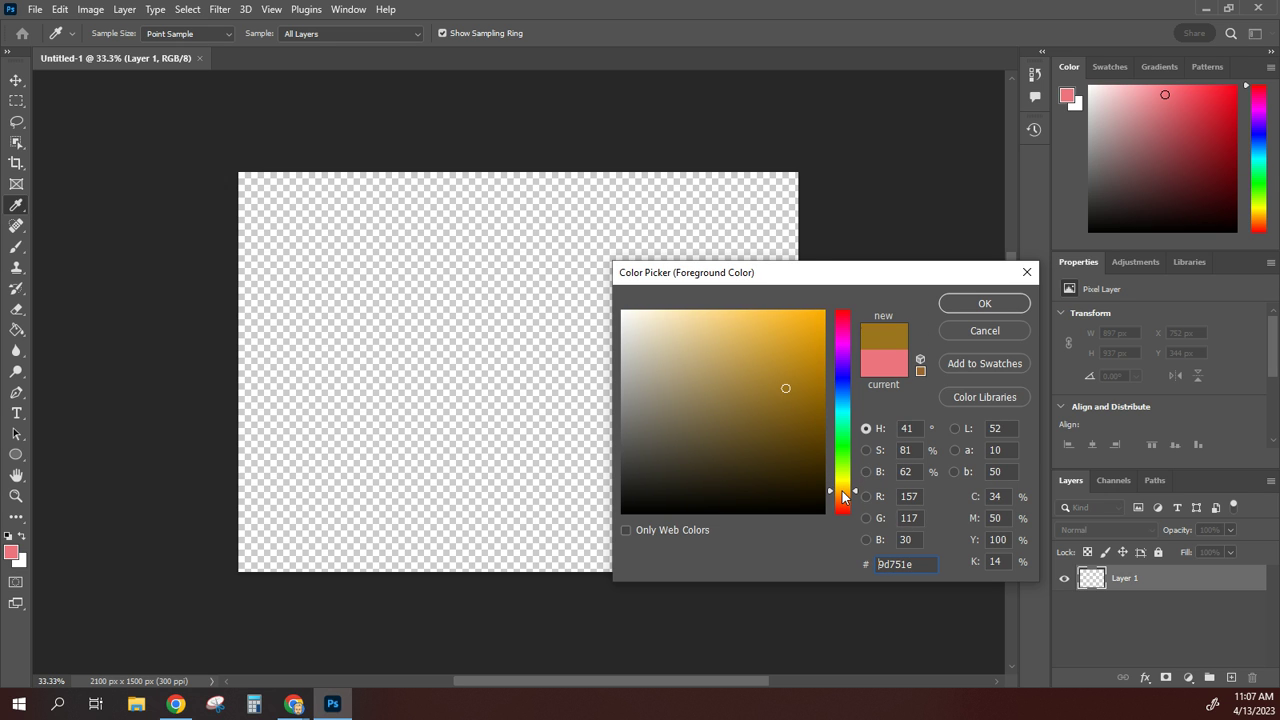
left_click_drag(785, 386, 776, 380)
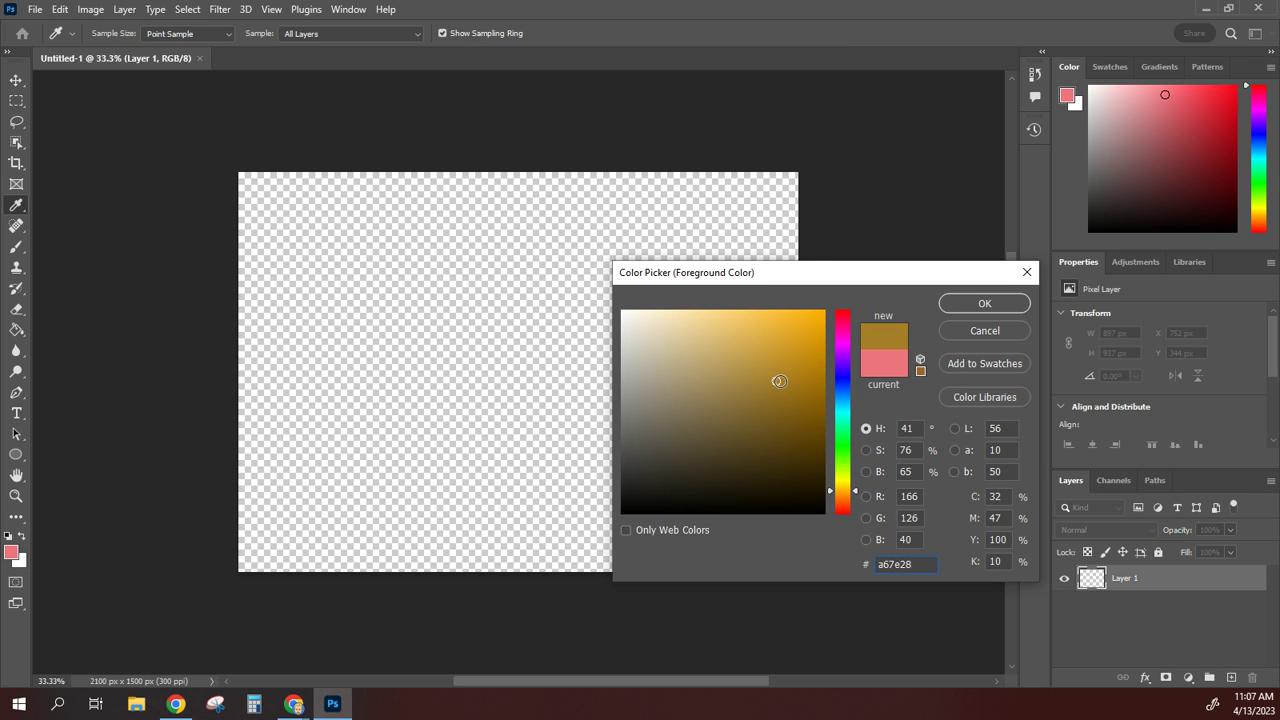
left_click(986, 308)
Step: Paint one soft 1200 px brown brush dab near the middle of Layer 1 and undo it
key("b")
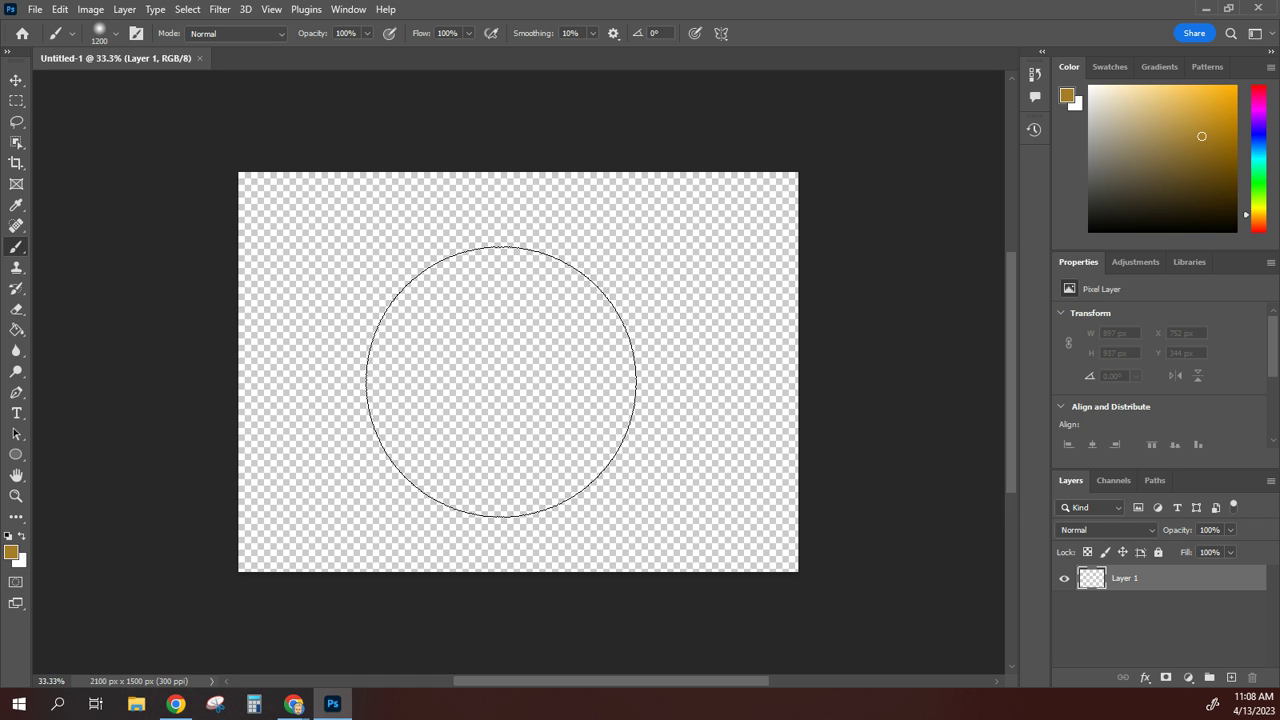
left_click(500, 386)
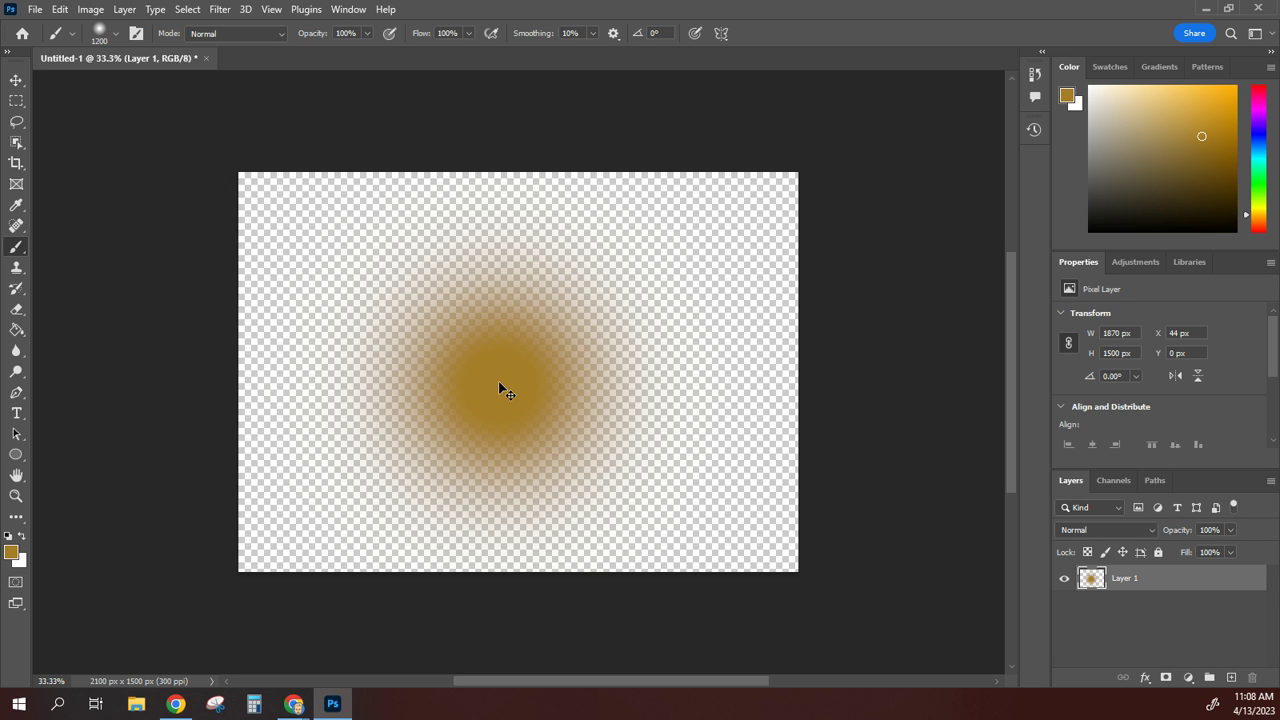
key("ctrl+z")
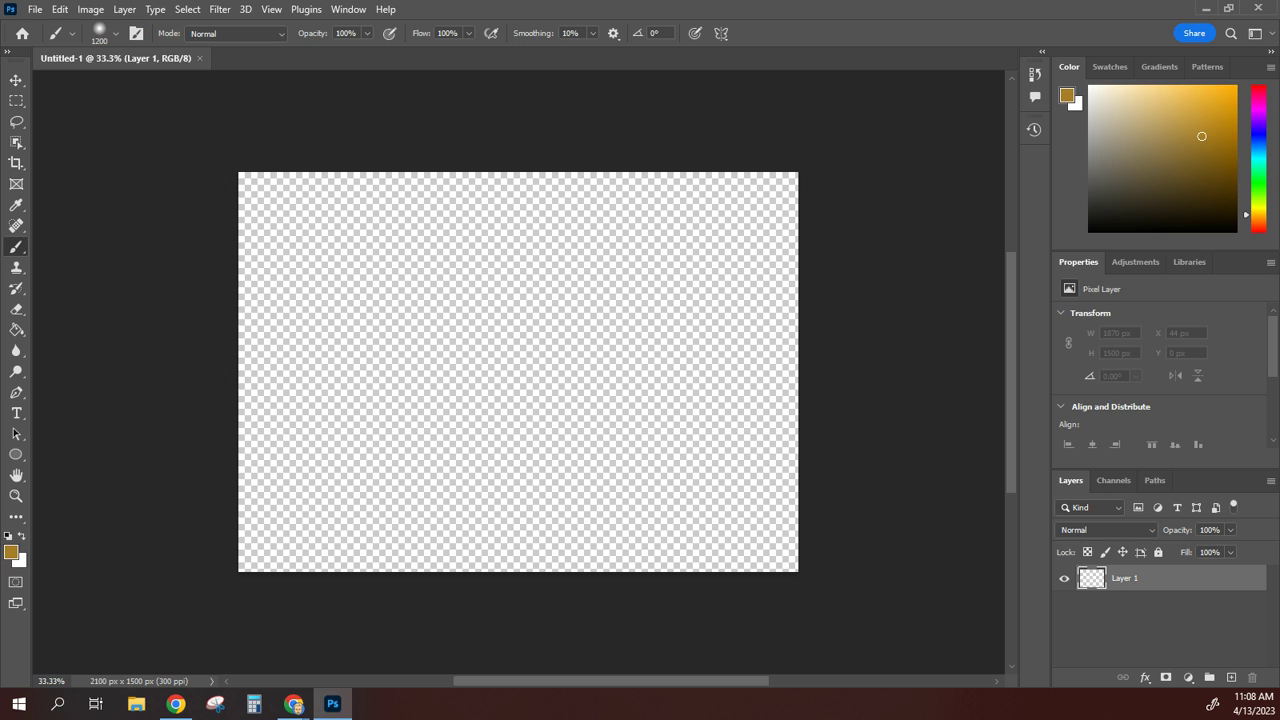
Step: Set the brush hardness to 100% and the brush size to 1457 px
left_click(294, 704)
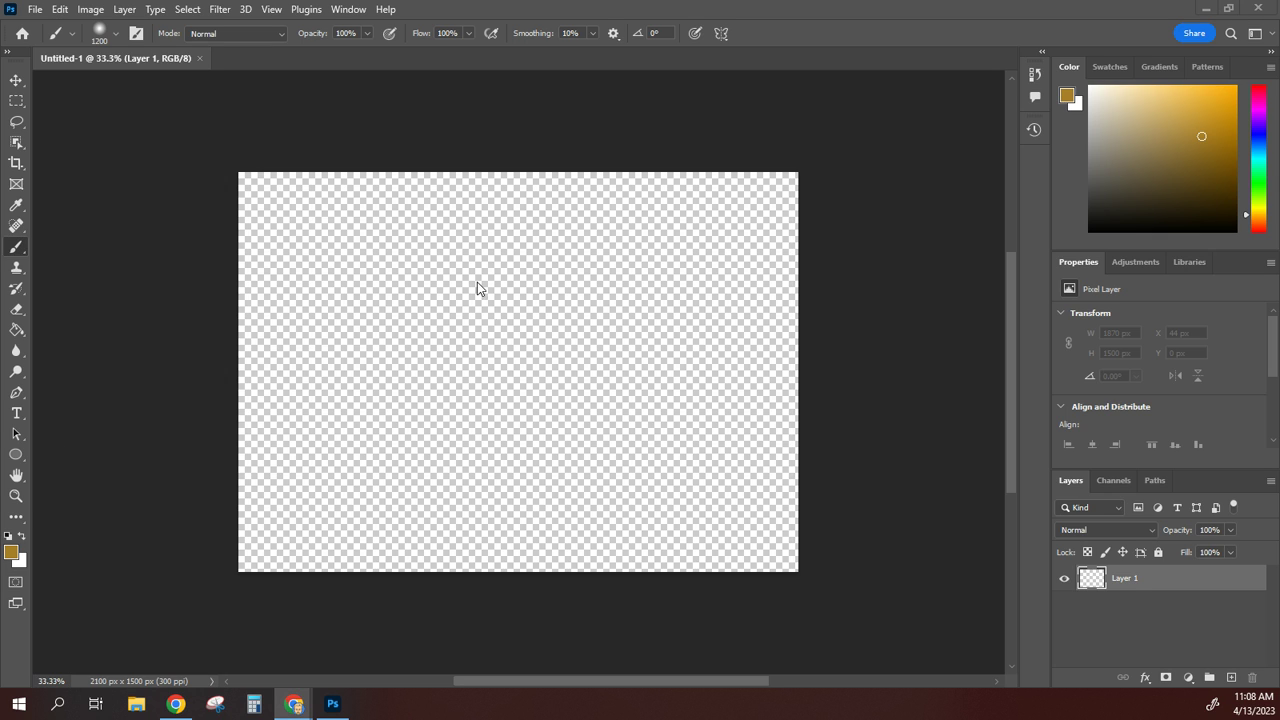
left_click(117, 38)
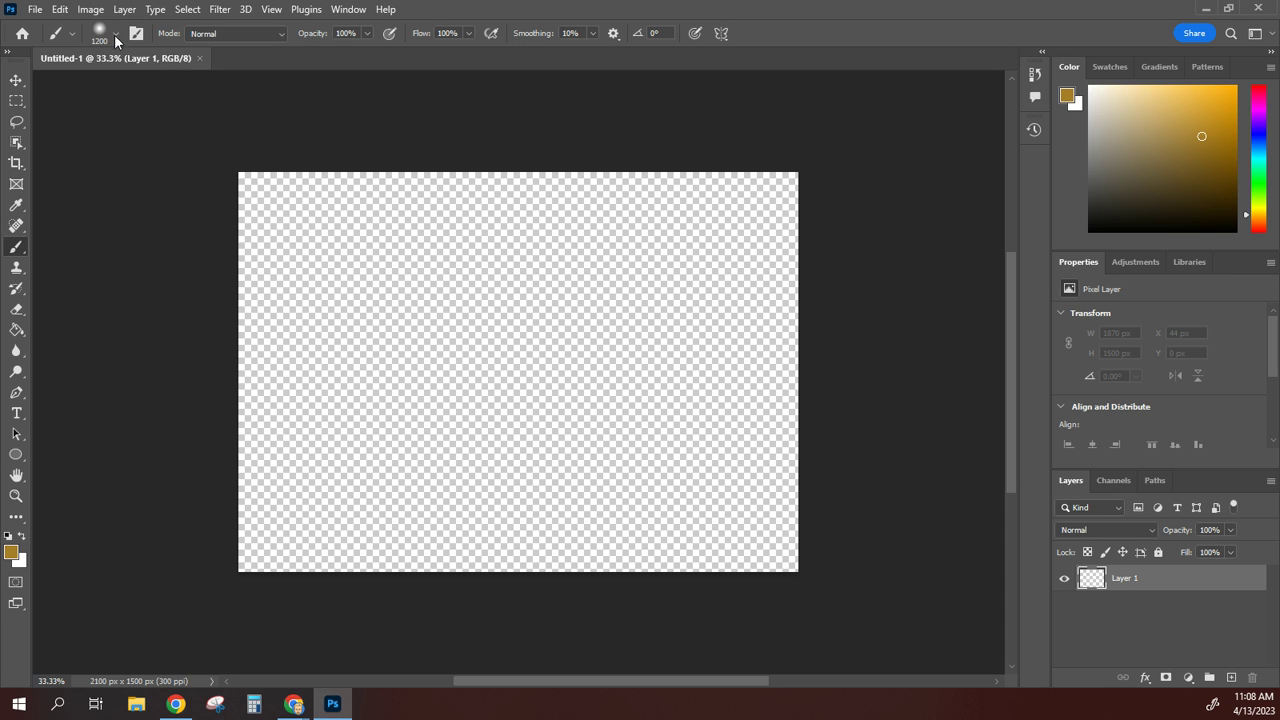
left_click(115, 38)
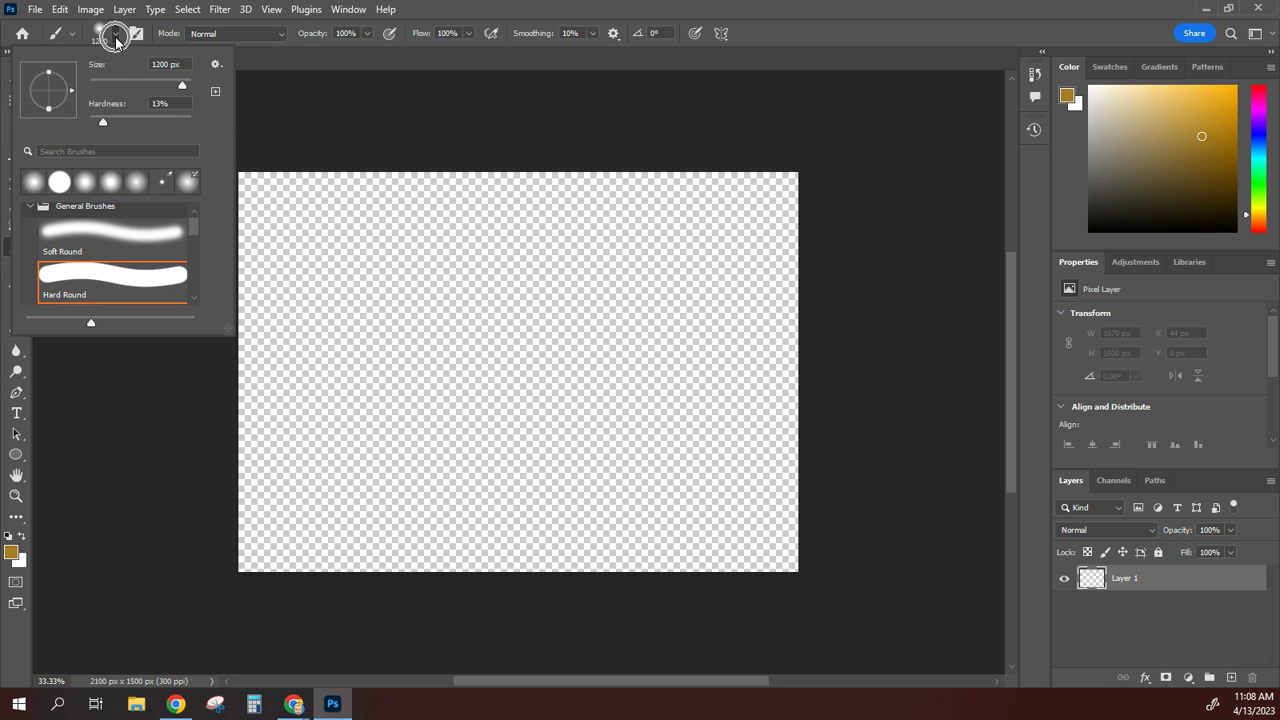
mouse_move(182, 88)
left_mouse_down()
mouse_move(157, 88)
mouse_move(179, 86)
left_mouse_up()
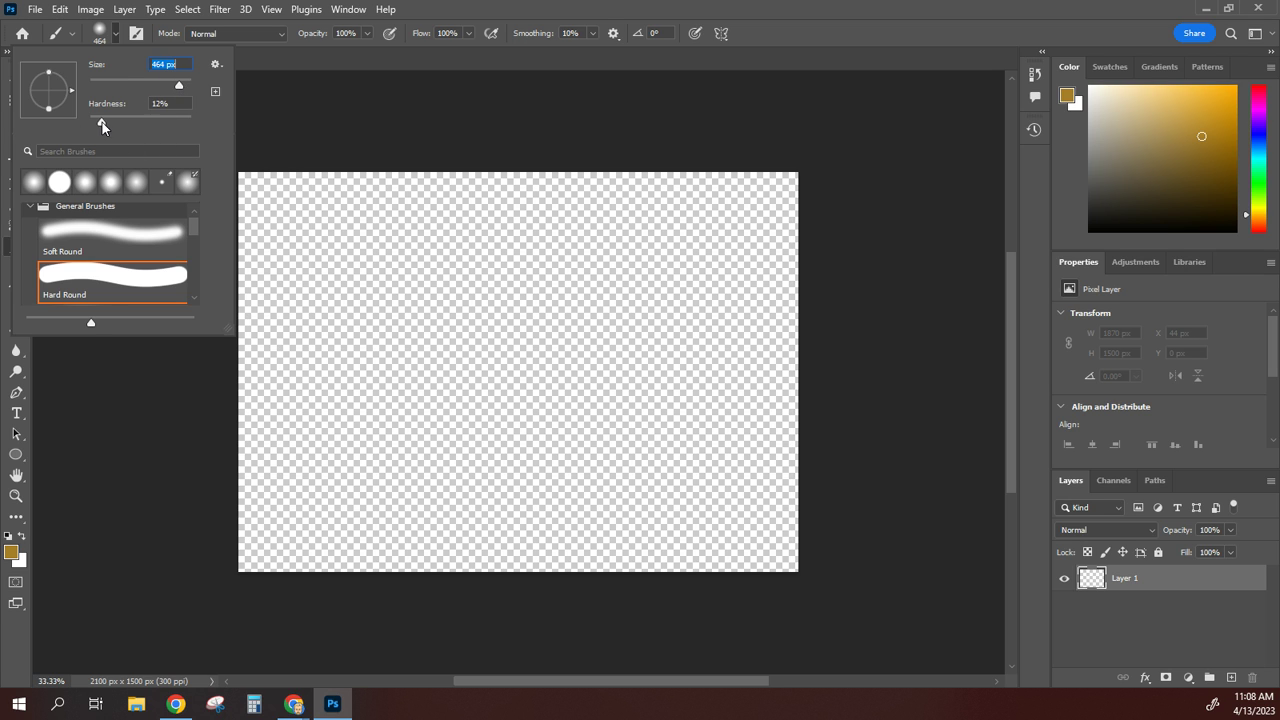
left_click_drag(103, 123, 197, 121)
key("Tab")
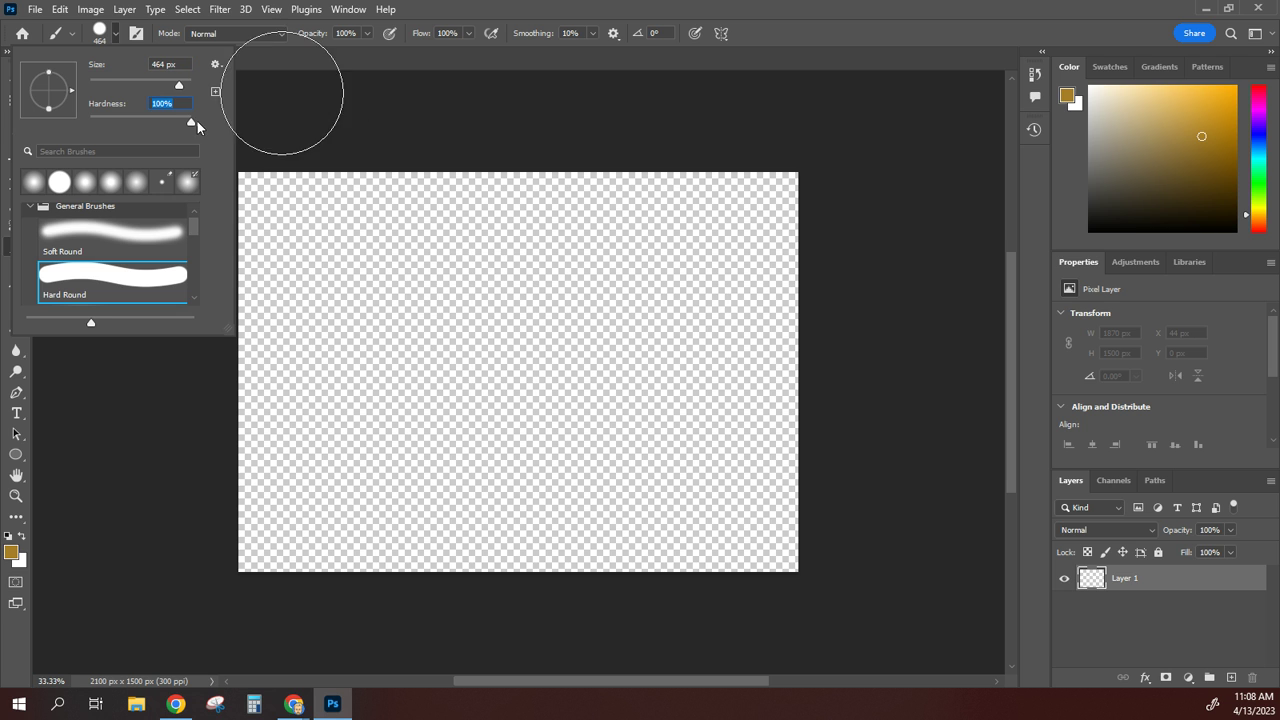
key("shift+Tab")
type("1457")
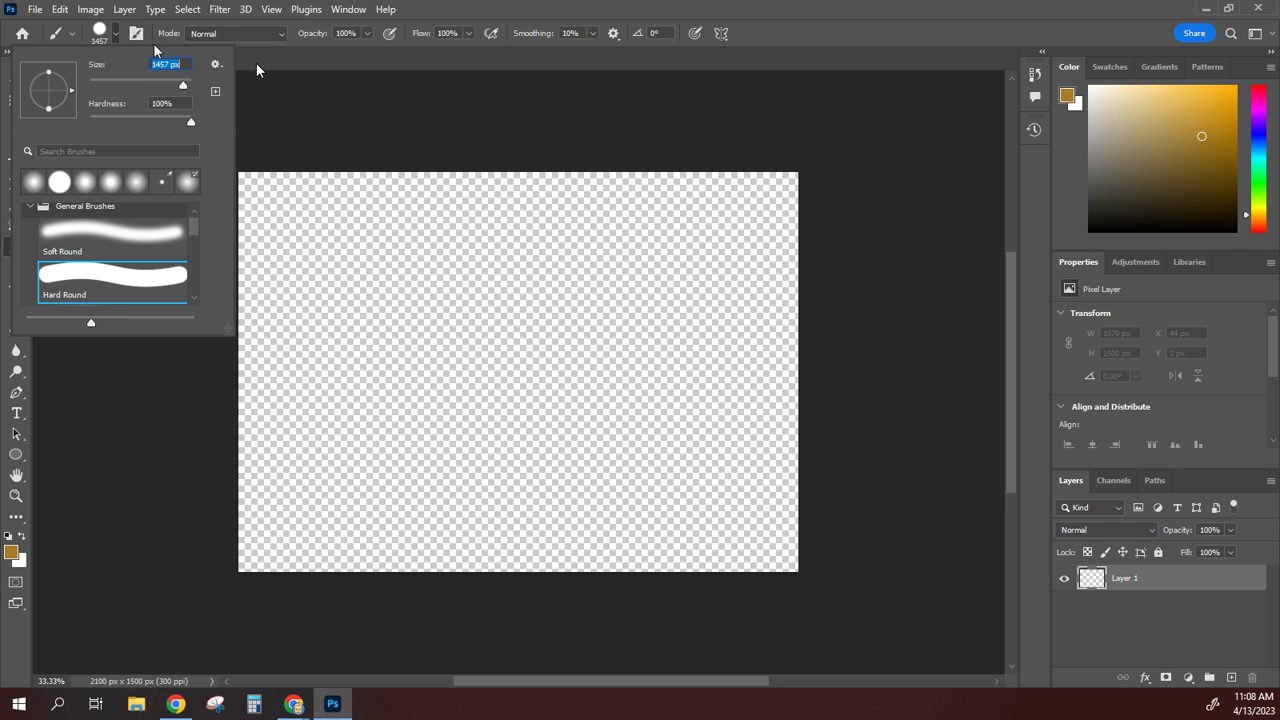
key("Return")
Step: Reduce the brush to 1000 px and paint one solid brown circle near the middle of Layer 1 as the bun
key("bracketleft")
key("bracketleft")
key("bracketleft")
key("bracketleft")
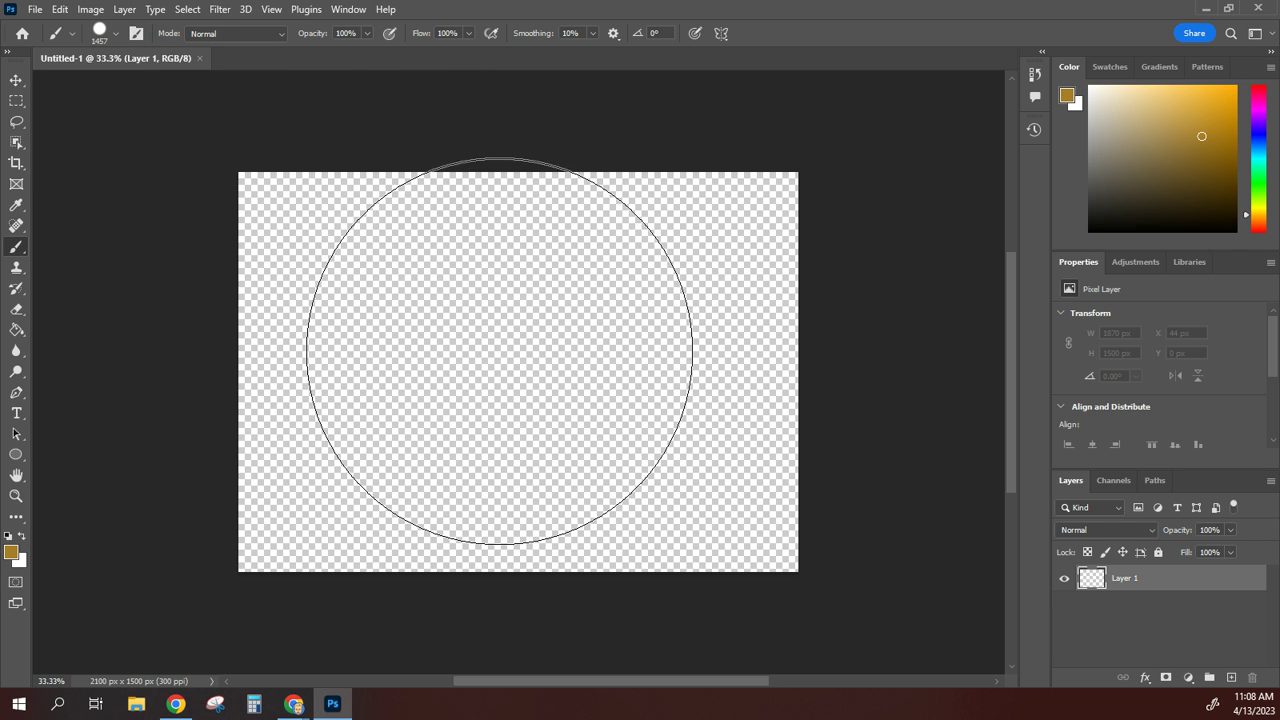
key("bracketleft")
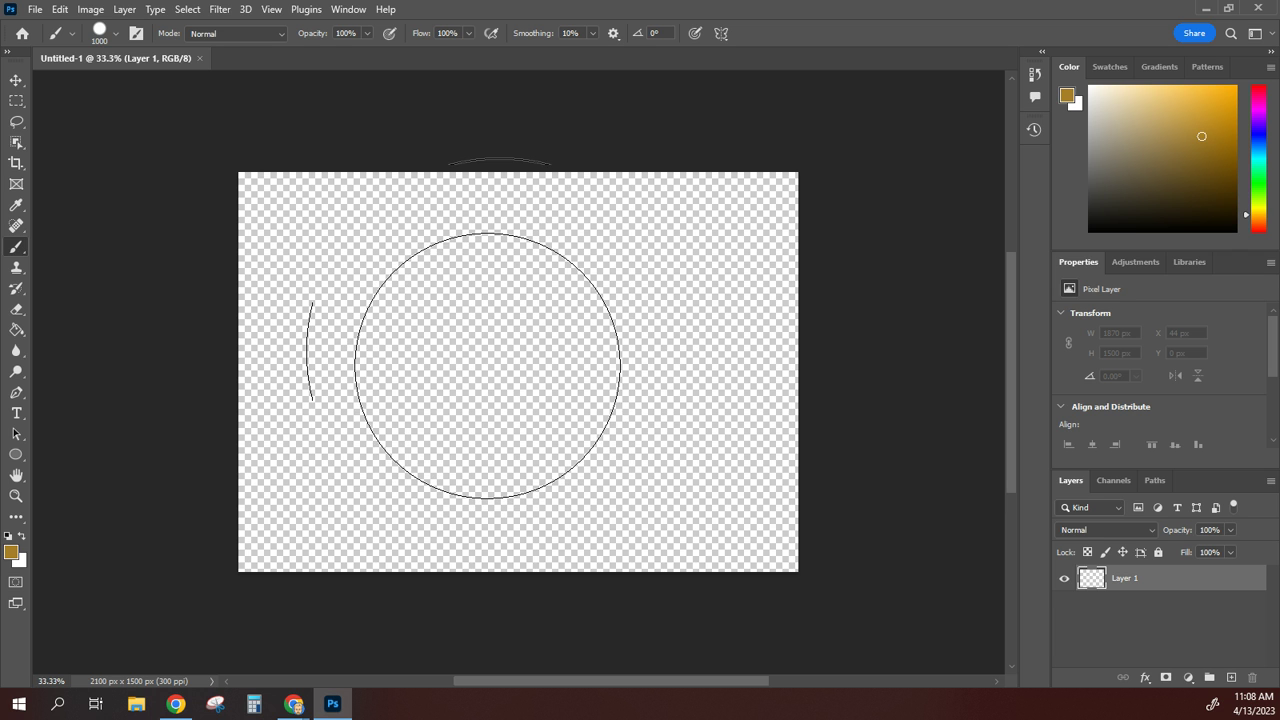
left_click(489, 365)
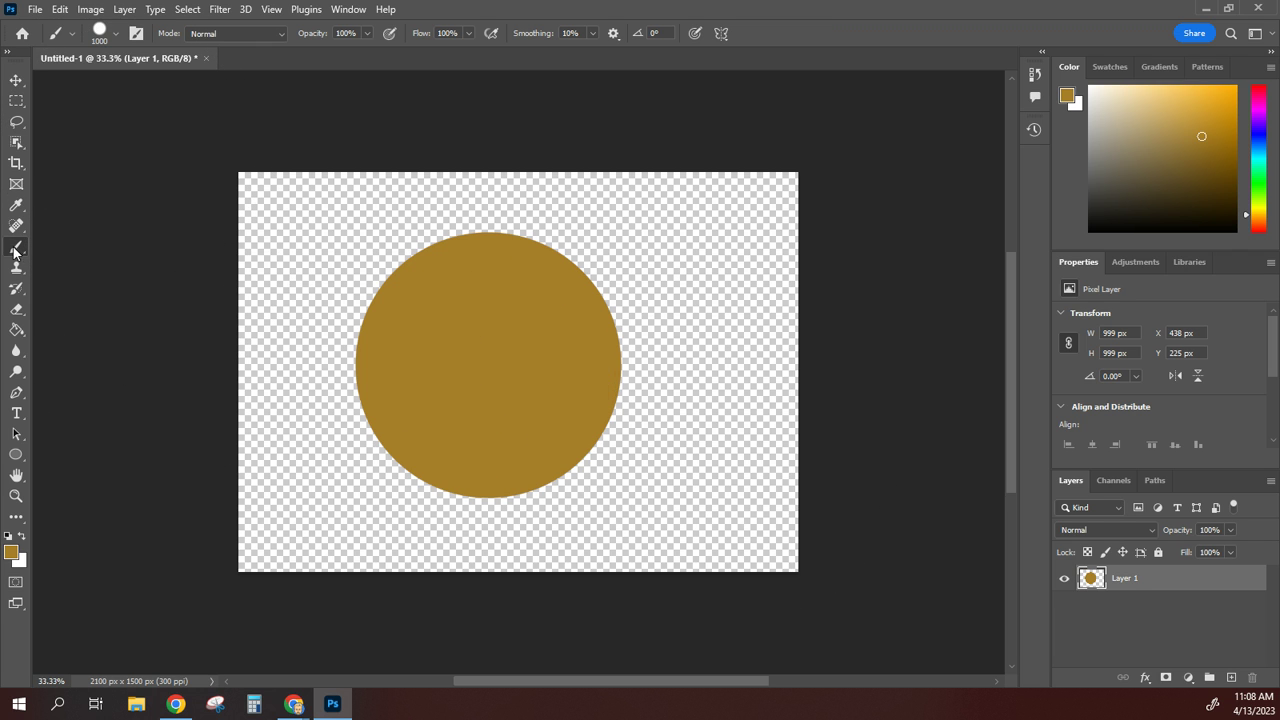
Step: Rename the layer with the brown circle as "bottom" and deselect it
left_click(1155, 584)
double_click(1125, 579)
type("bottom")
left_click(1225, 617)
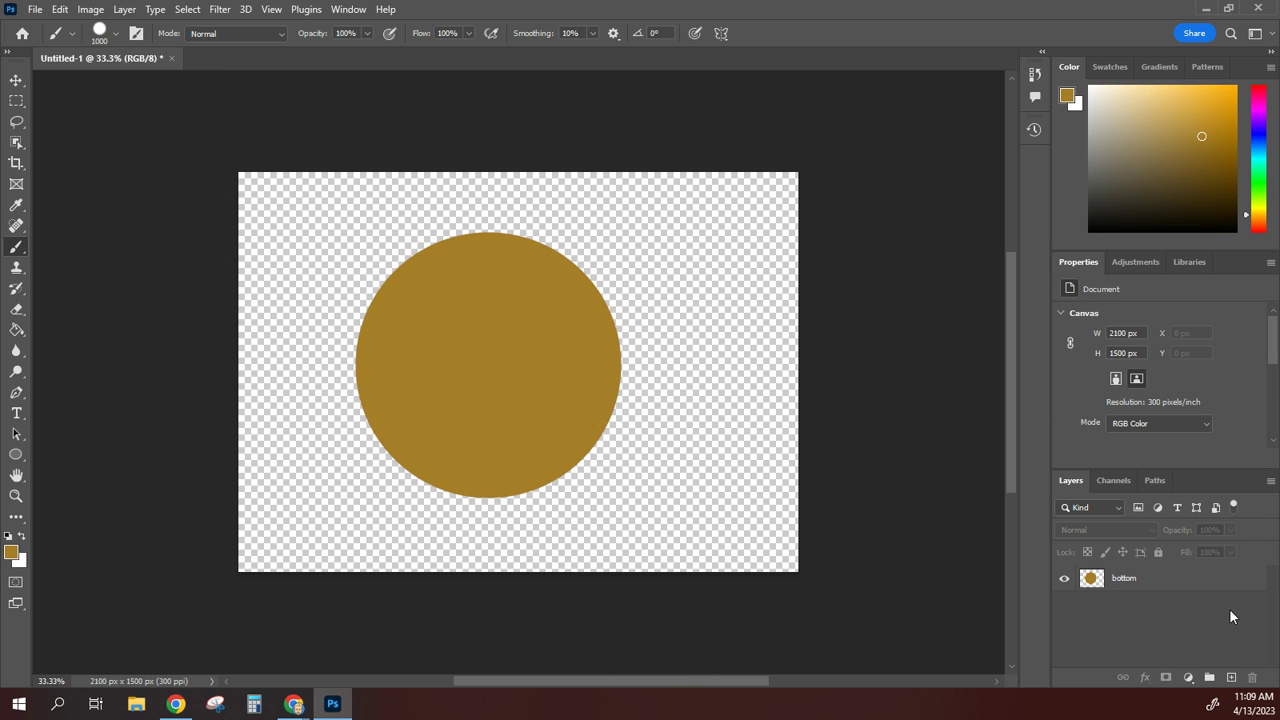
Step: Add a new layer above the bottom layer, name it "lettuce" and keep it selected
left_click(1232, 679)
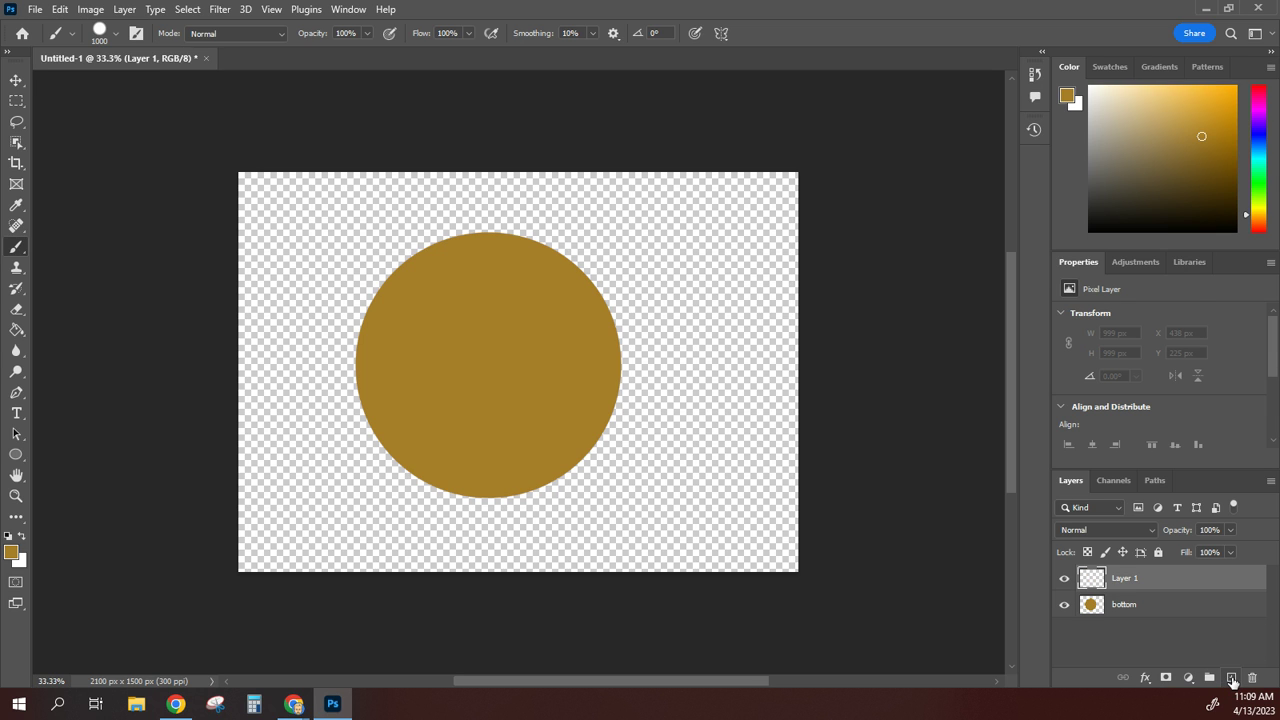
double_click(1122, 578)
type("t")
type("ettuce")
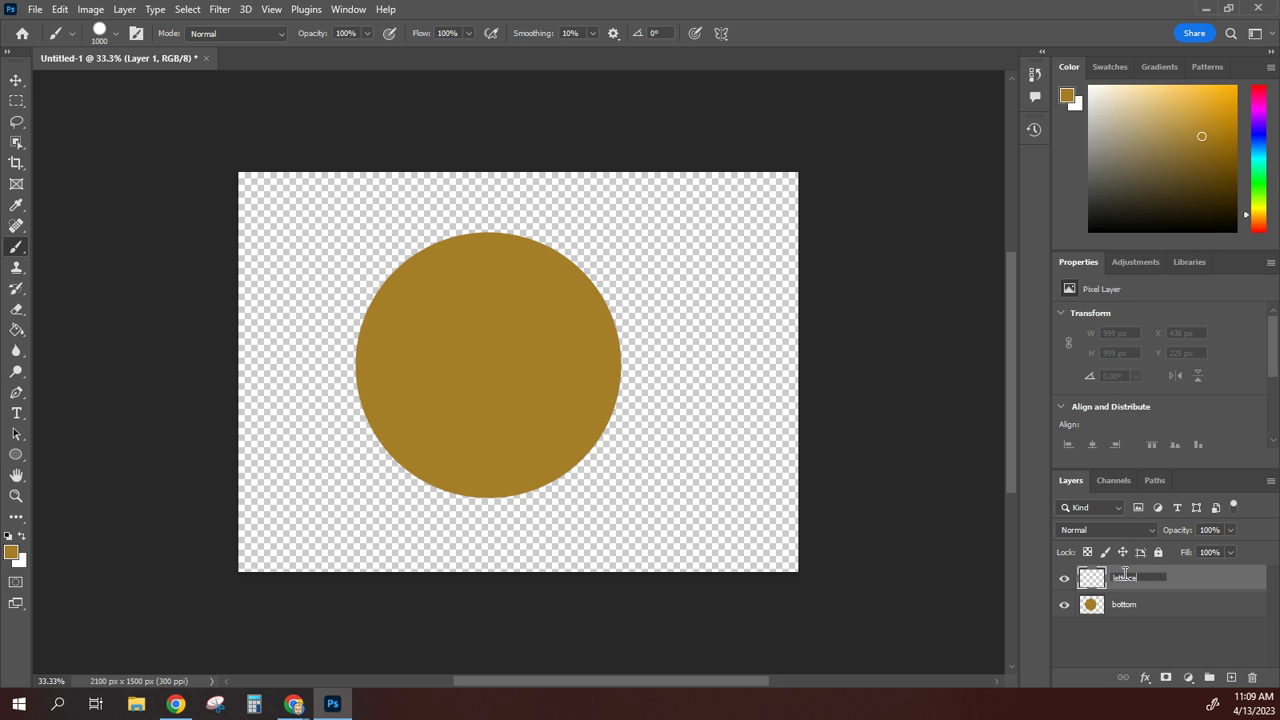
key("Return")
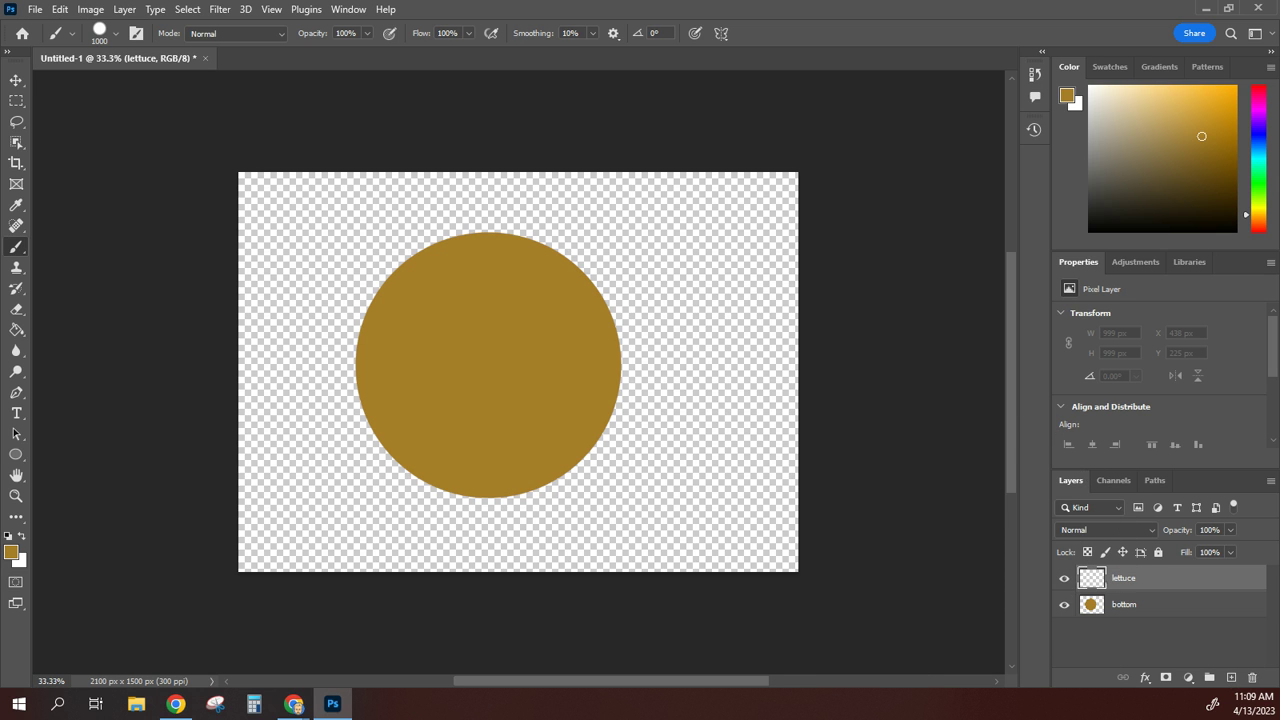
left_click(1125, 580)
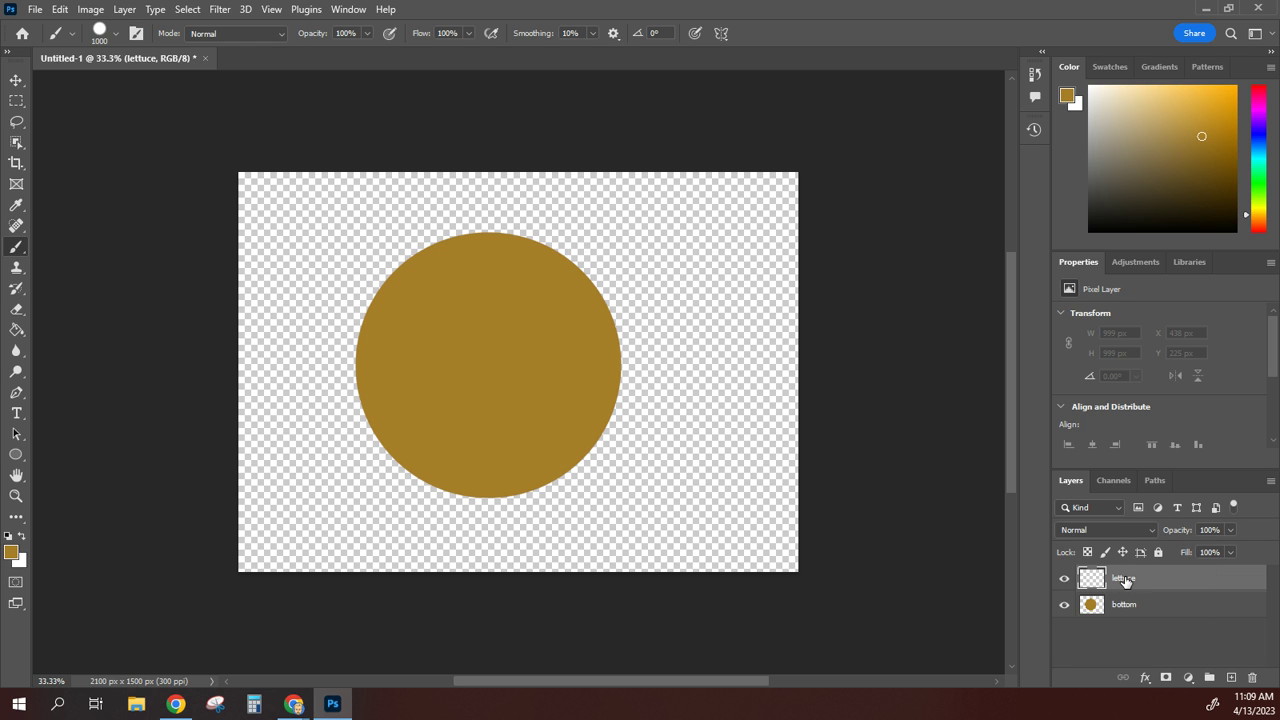
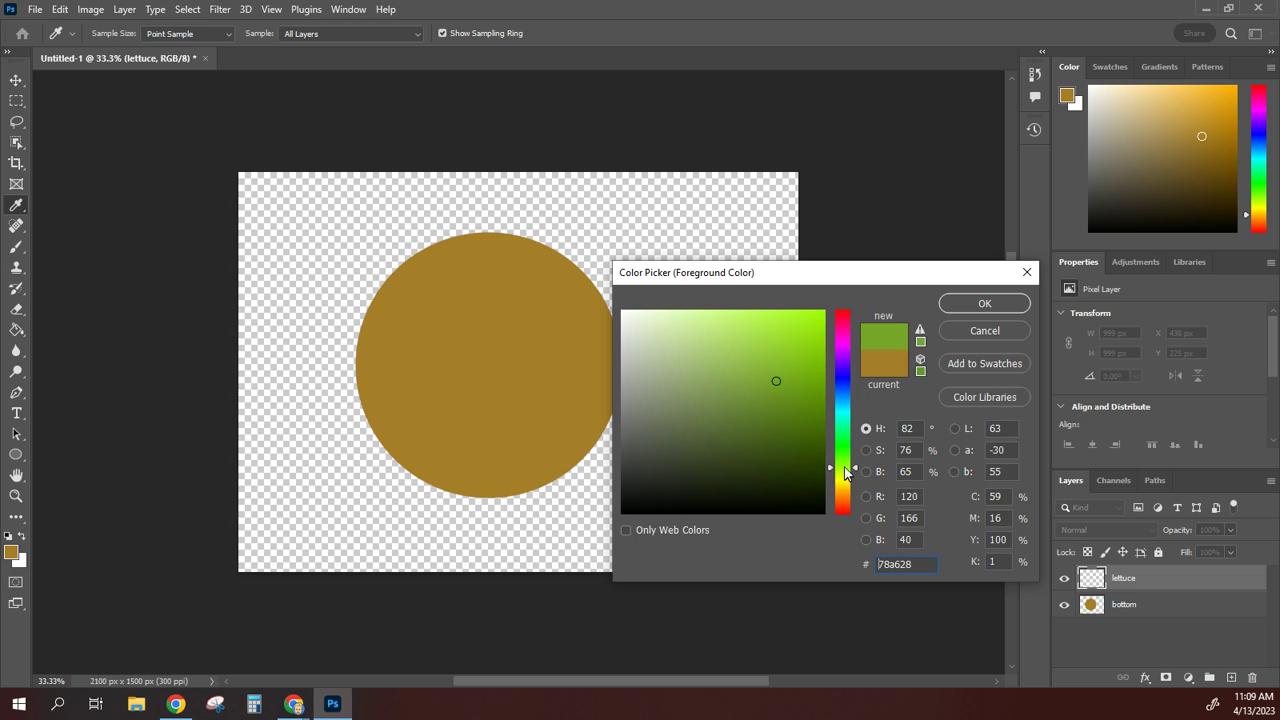
Step: Draw a closed wavy lettuce outline over the bun on the lettuce layer with a 70 px brush in bright green 5fb916
left_click(795, 342)
left_click_drag(795, 342, 801, 366)
left_click(985, 304)
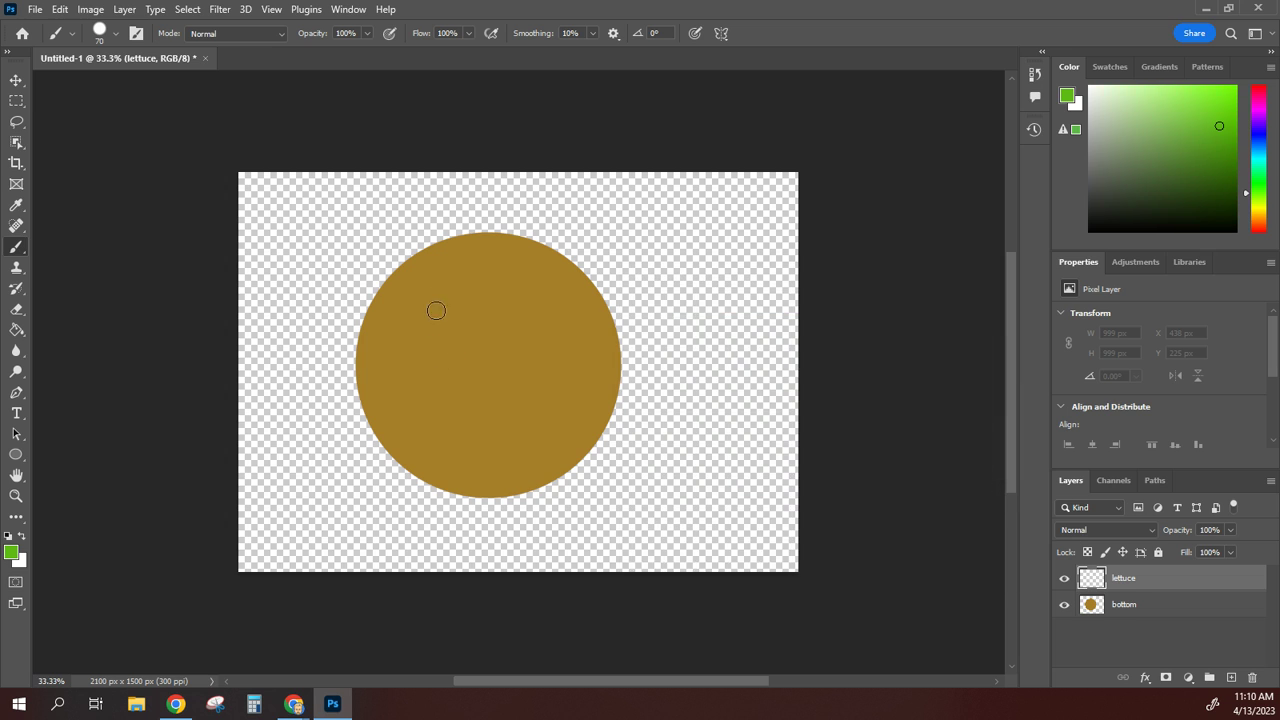
left_click(1137, 588)
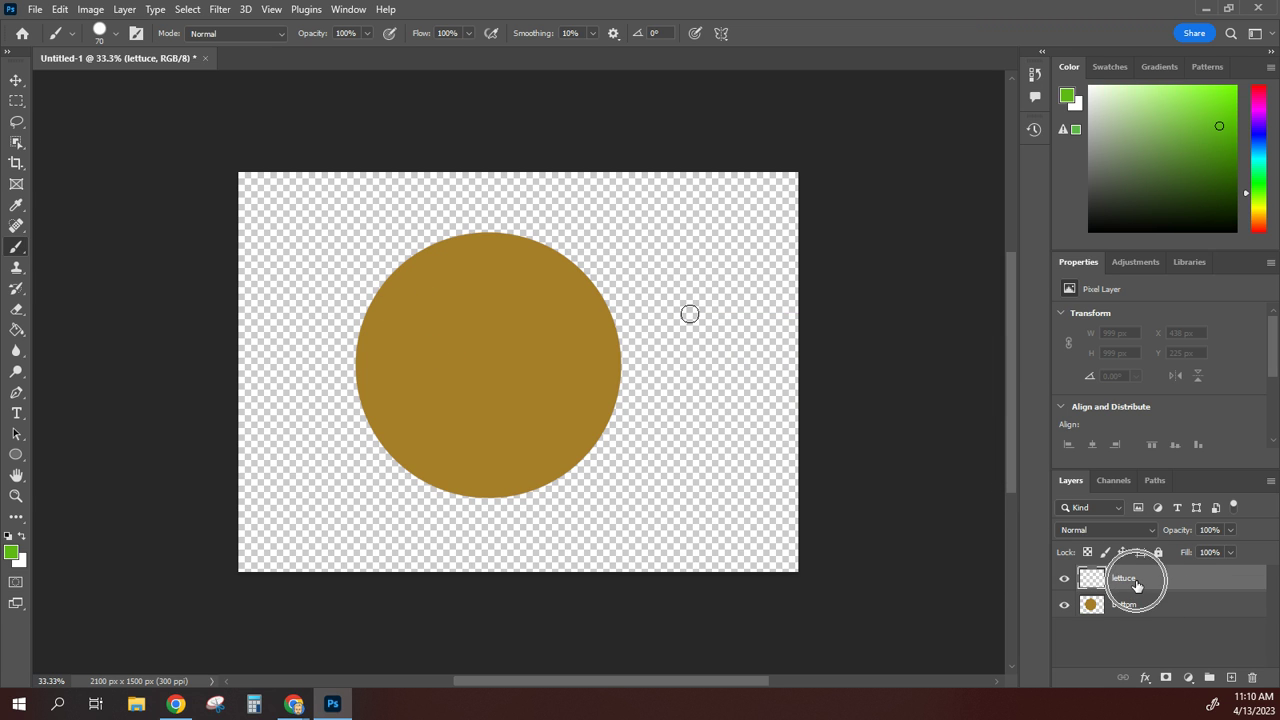
mouse_move(394, 267)
left_mouse_down()
mouse_move(368, 354)
mouse_move(361, 429)
mouse_move(380, 457)
mouse_move(516, 480)
mouse_move(530, 428)
mouse_move(622, 333)
mouse_move(606, 288)
mouse_move(571, 286)
mouse_move(470, 232)
mouse_move(401, 223)
mouse_move(397, 270)
left_mouse_up()
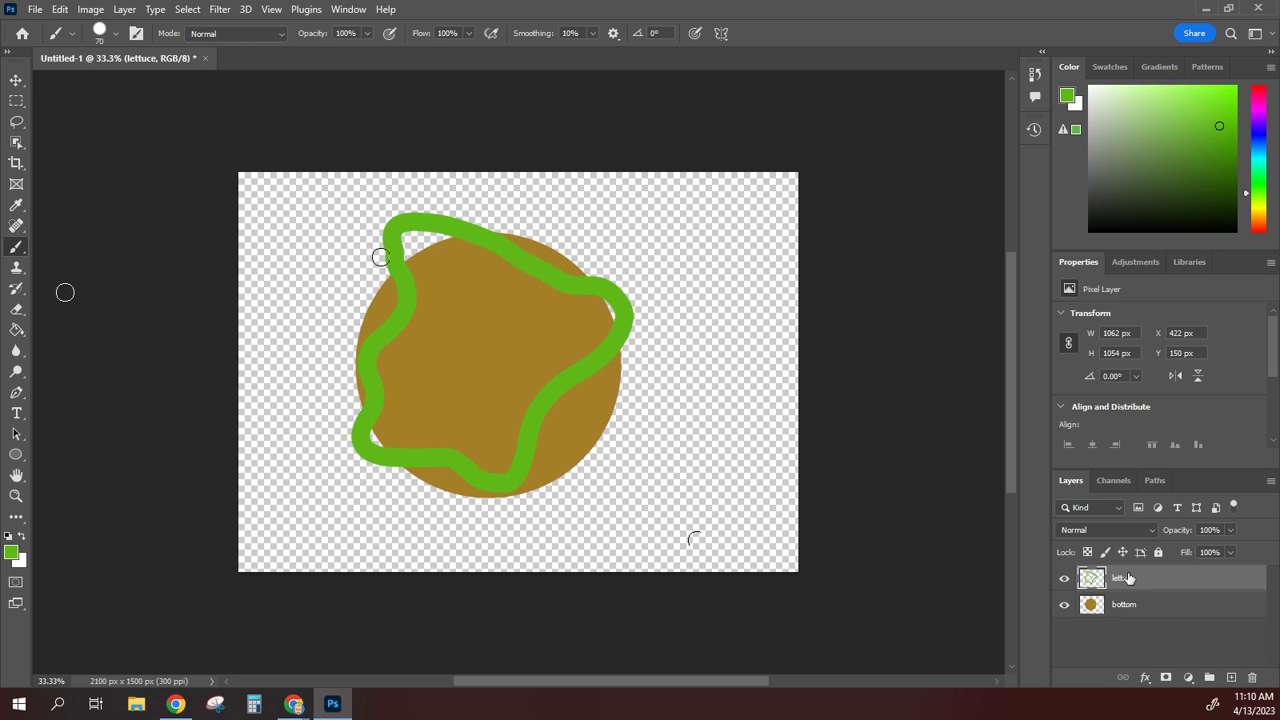
Step: Fill the inside of the lettuce outline with the same green using the Paint Bucket, including the thin gap in its upper-left corner
left_click(16, 330)
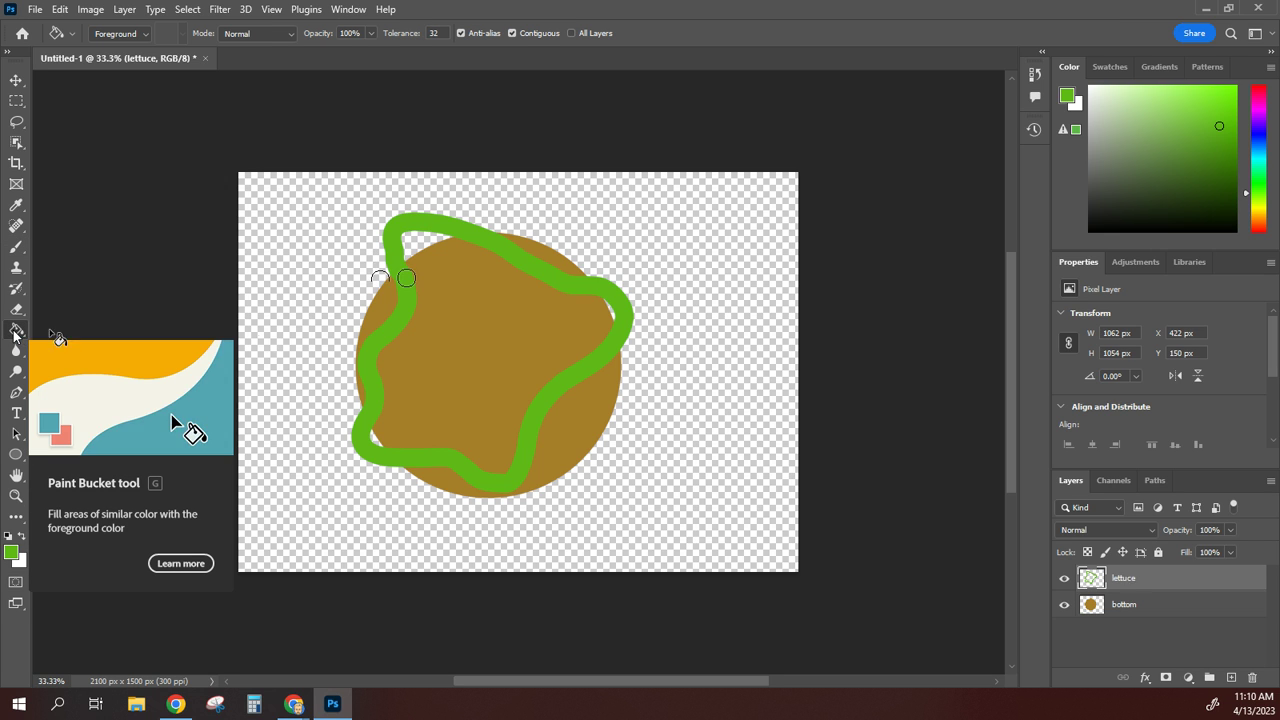
left_click(437, 280)
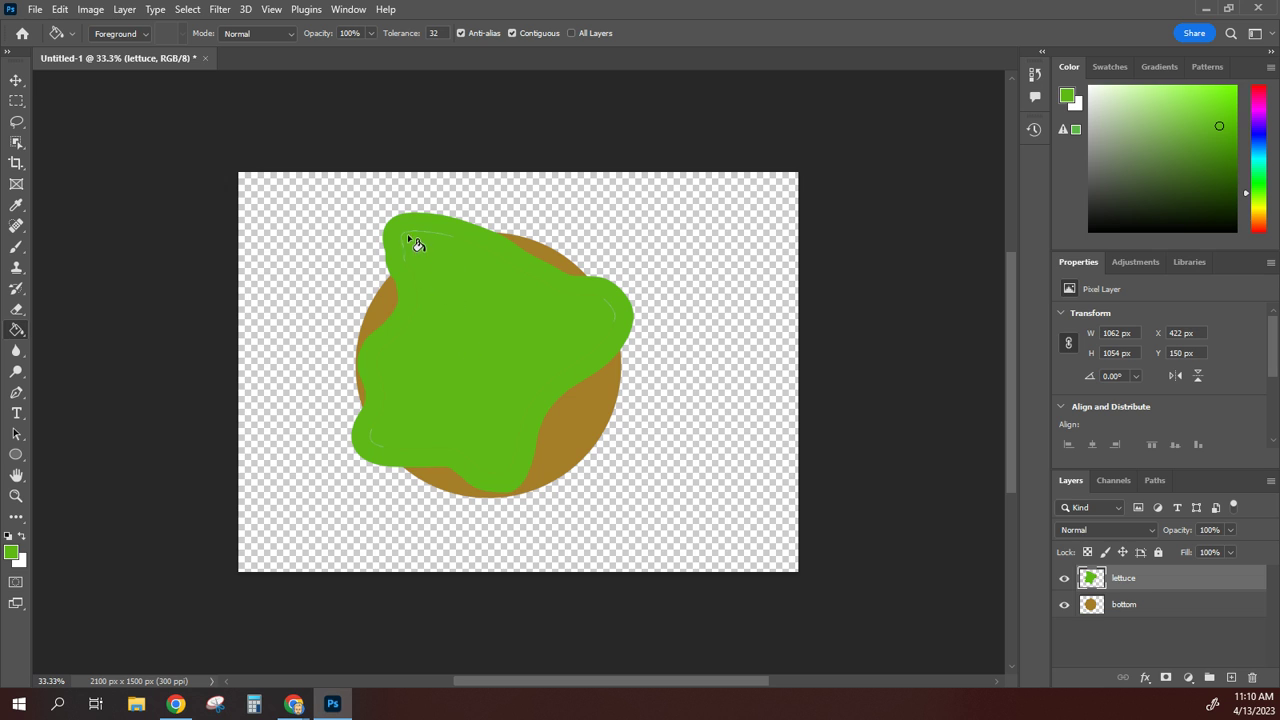
left_click(410, 240)
left_click(1113, 578)
Step: Reduce the brush to 40 px and set the foreground color to the darker green 47900c
left_click(15, 250)
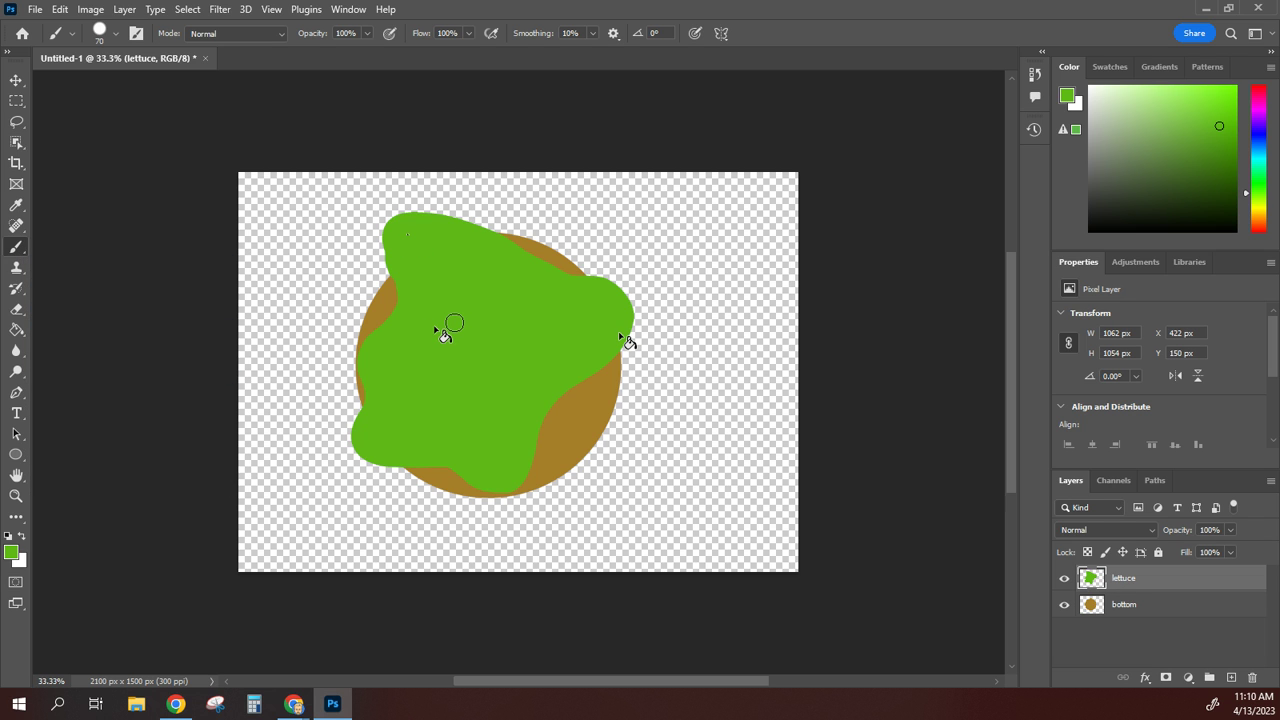
key("bracketleft")
key("bracketleft")
key("bracketleft")
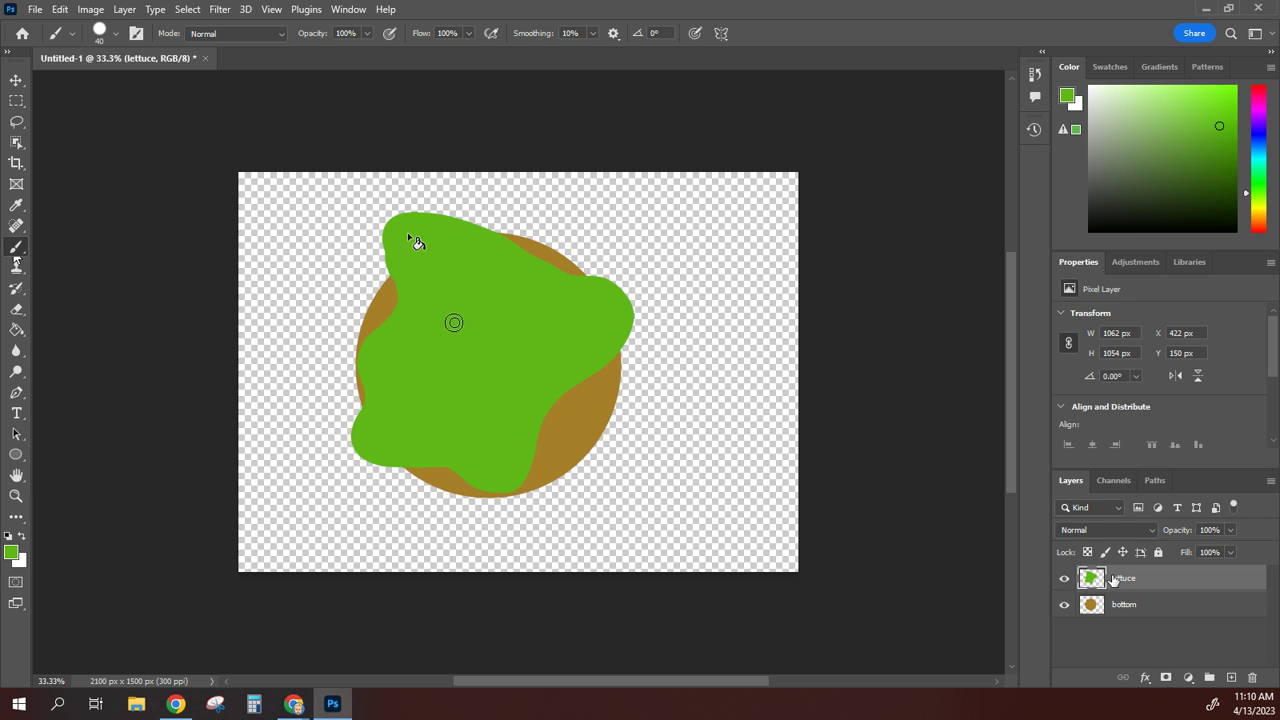
left_click(10, 552)
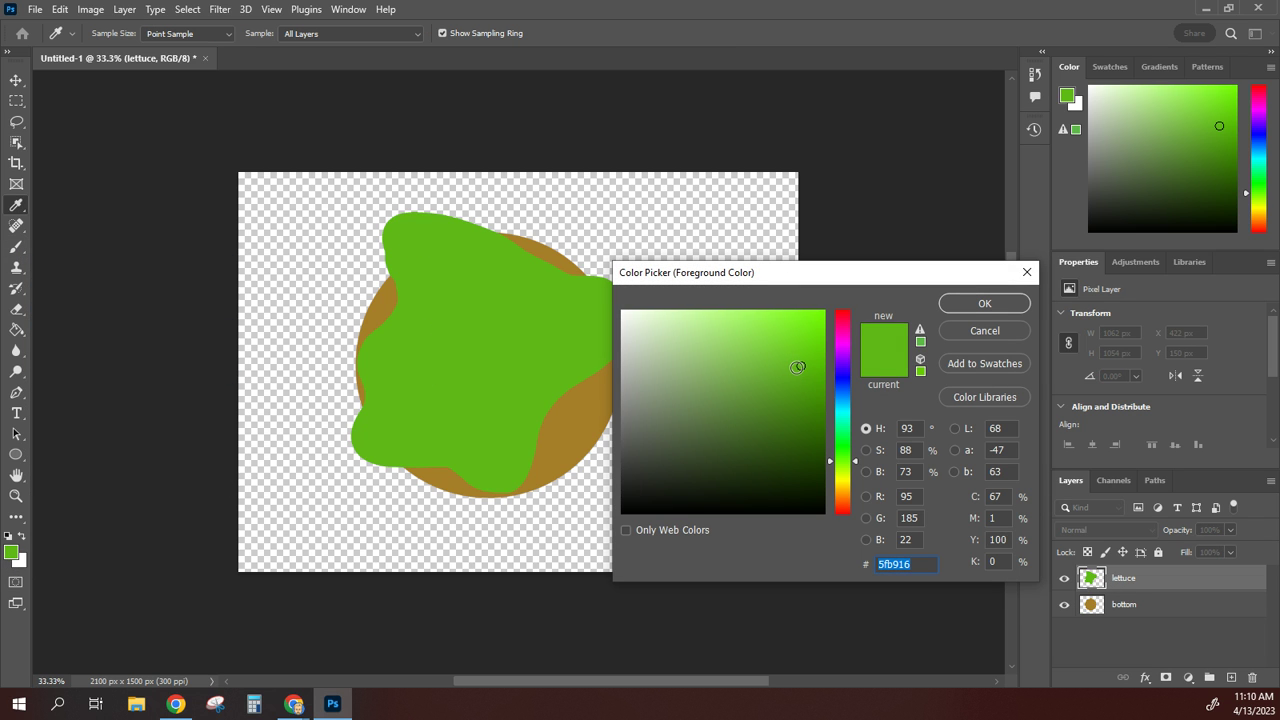
left_click_drag(797, 367, 808, 399)
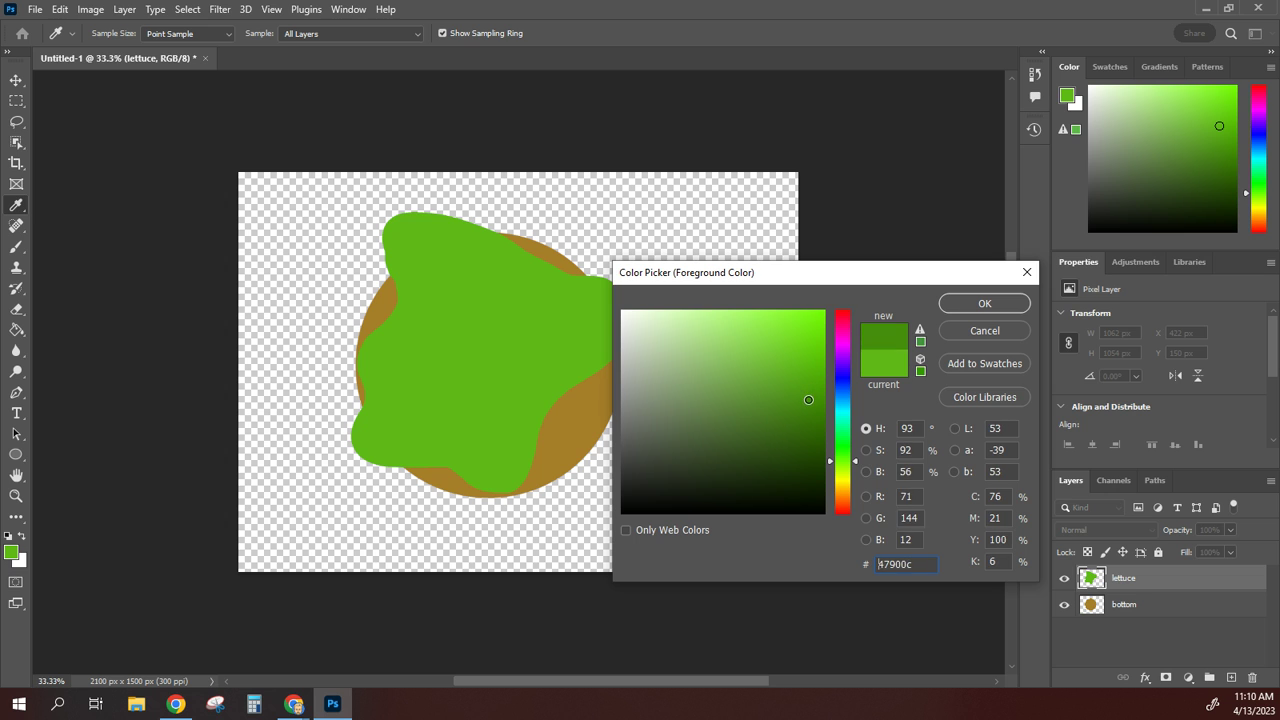
left_click(984, 304)
Step: Paint dark green veins on the lettuce leaf: a slanted central stem with curved branches on both sides
mouse_move(499, 288)
left_mouse_down()
mouse_move(440, 441)
mouse_move(437, 413)
left_mouse_up()
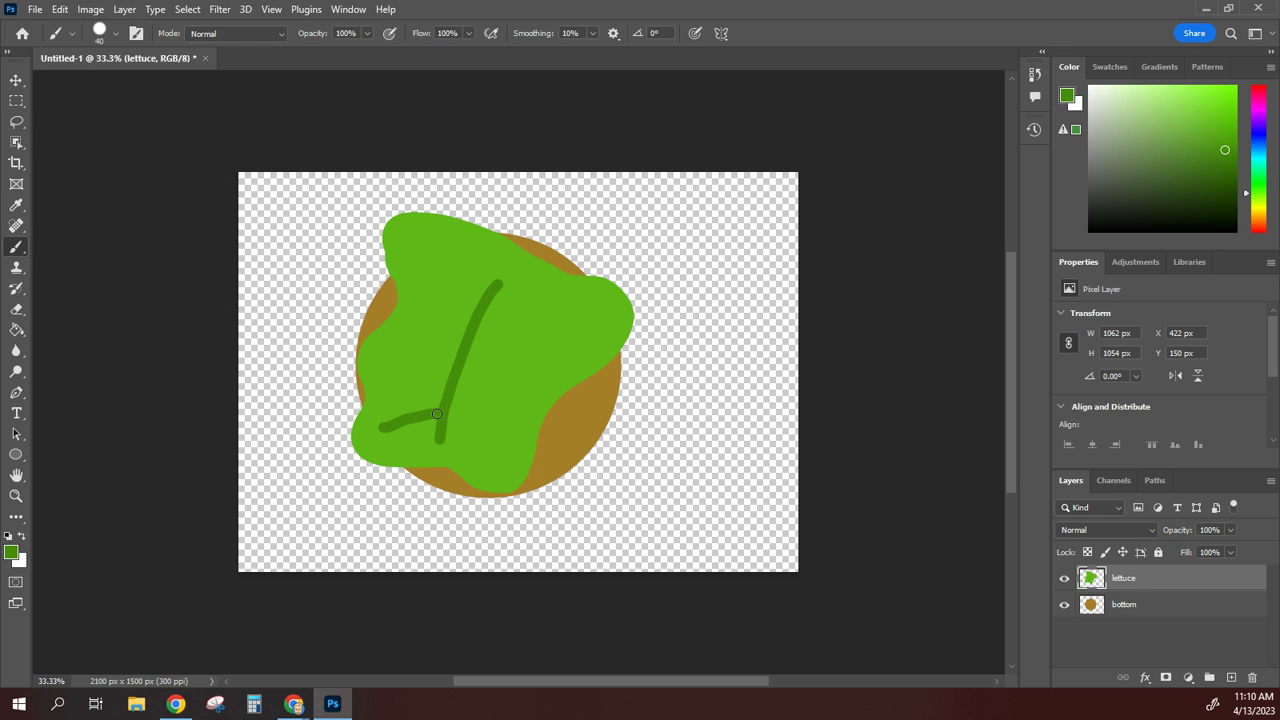
left_click_drag(396, 362, 459, 353)
mouse_move(425, 282)
left_mouse_down()
mouse_move(484, 290)
mouse_move(560, 340)
left_mouse_up()
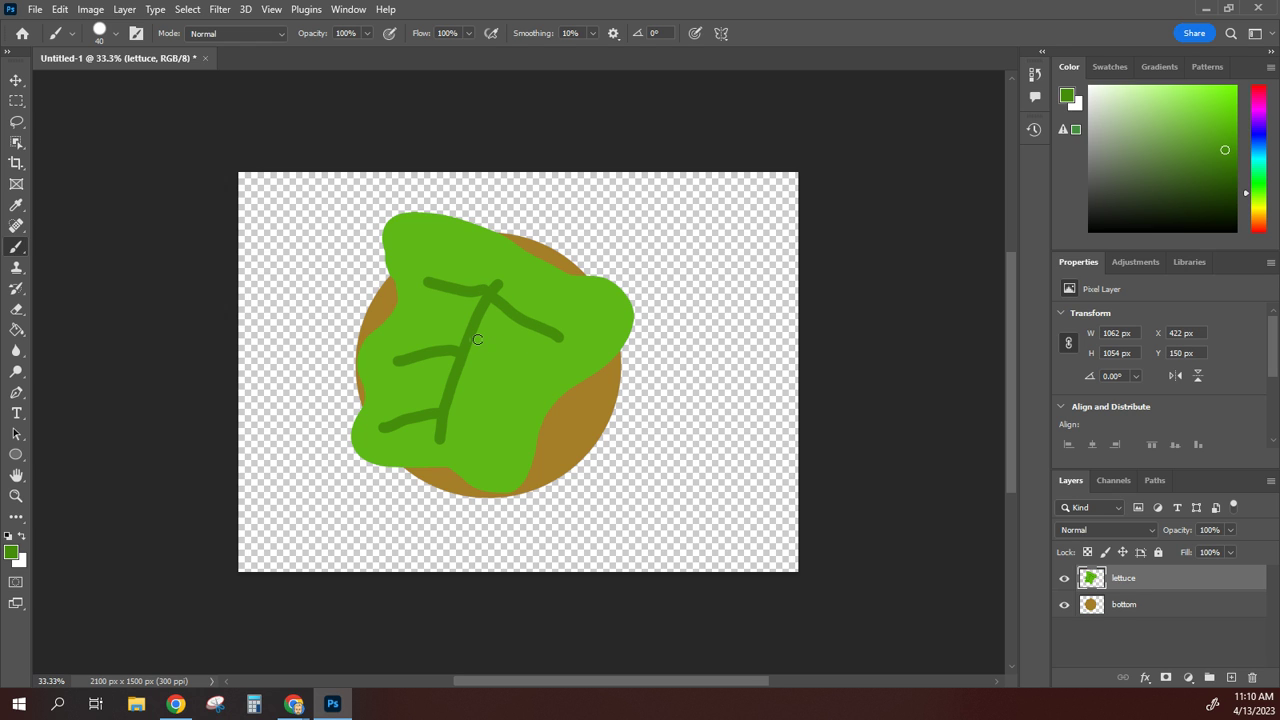
left_click_drag(477, 339, 531, 391)
left_click_drag(454, 394, 514, 446)
left_click_drag(440, 436, 493, 466)
left_click_drag(462, 317, 409, 326)
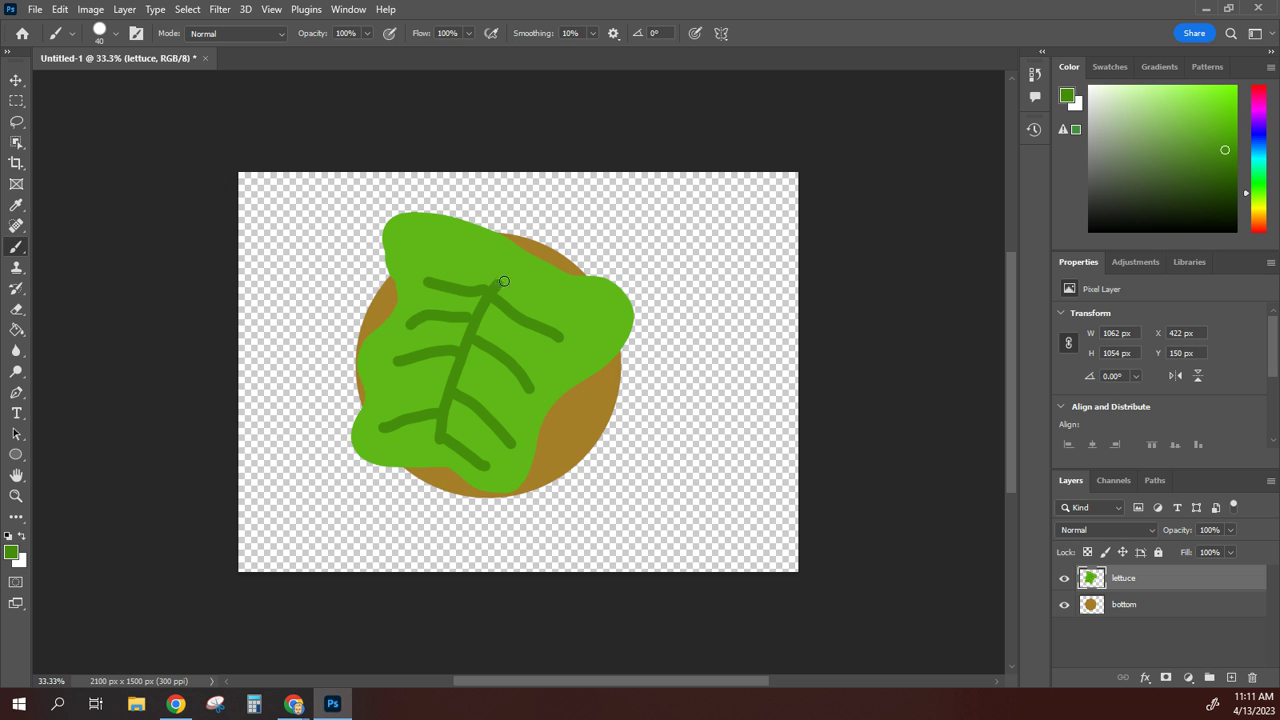
Step: Move the lettuce leaf over the bun to about X 438 px, Y 225 px
left_click(16, 82)
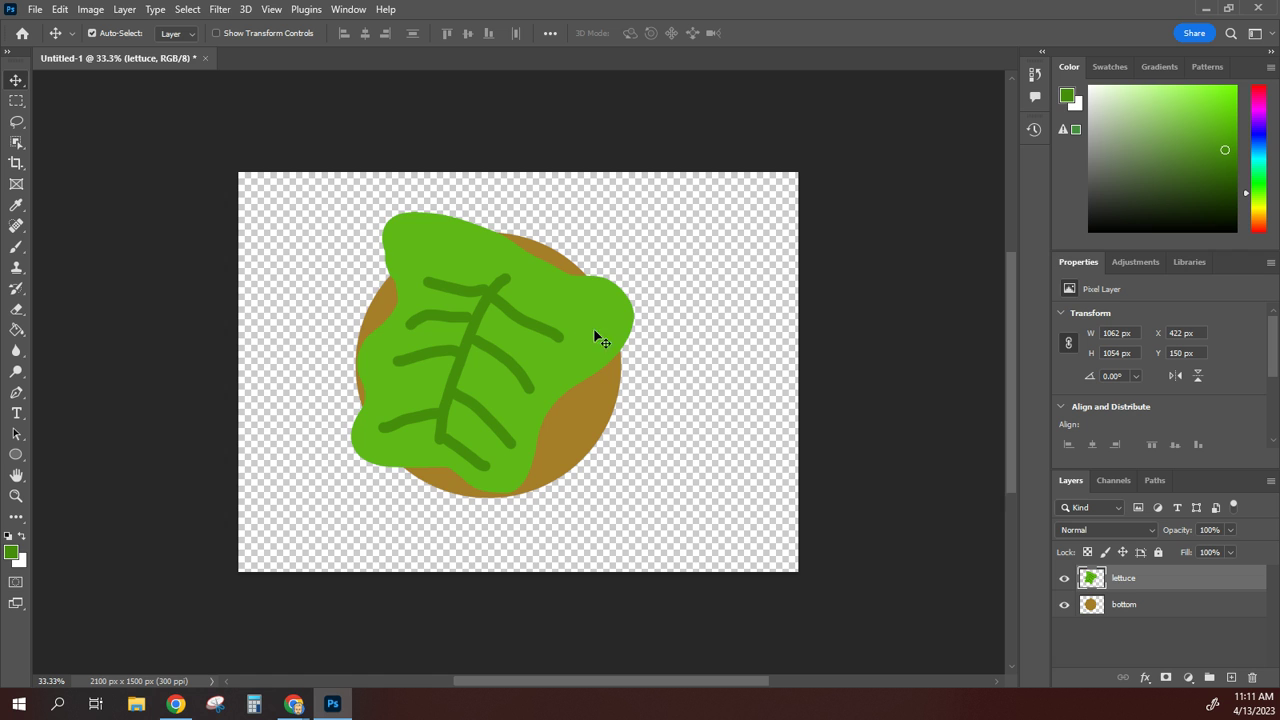
left_click_drag(596, 337, 546, 321)
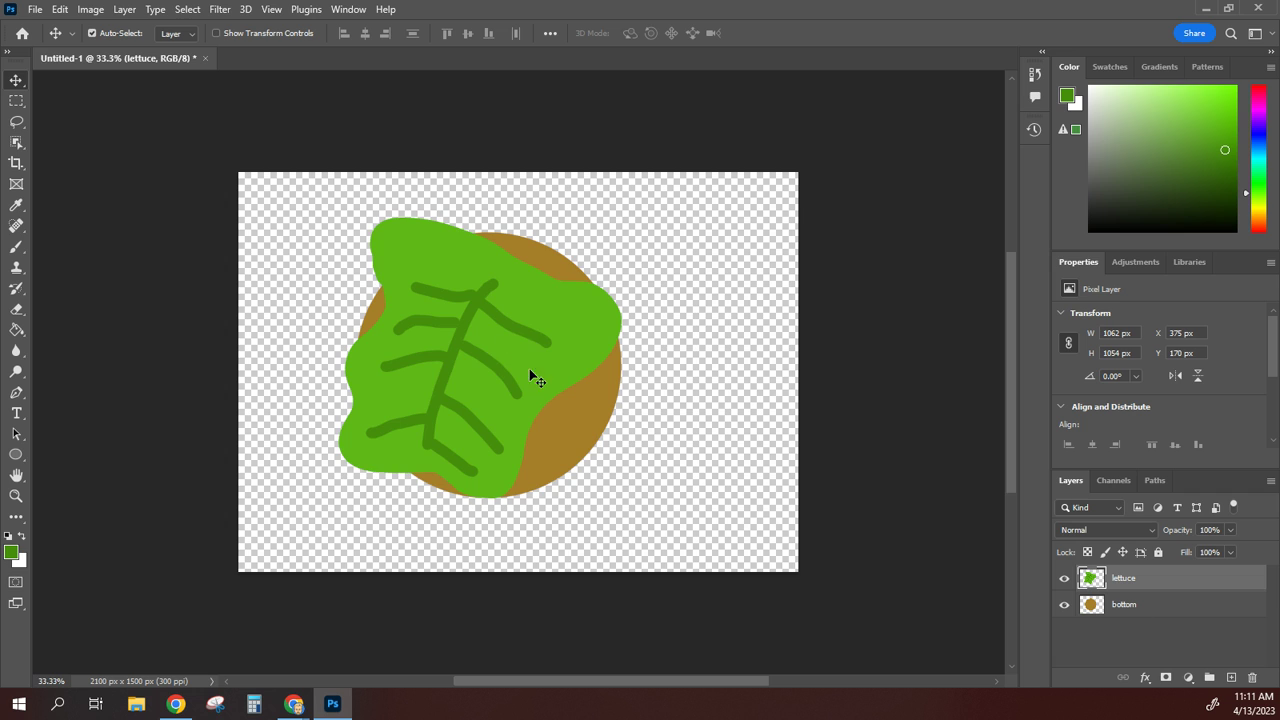
left_click_drag(534, 374, 556, 393)
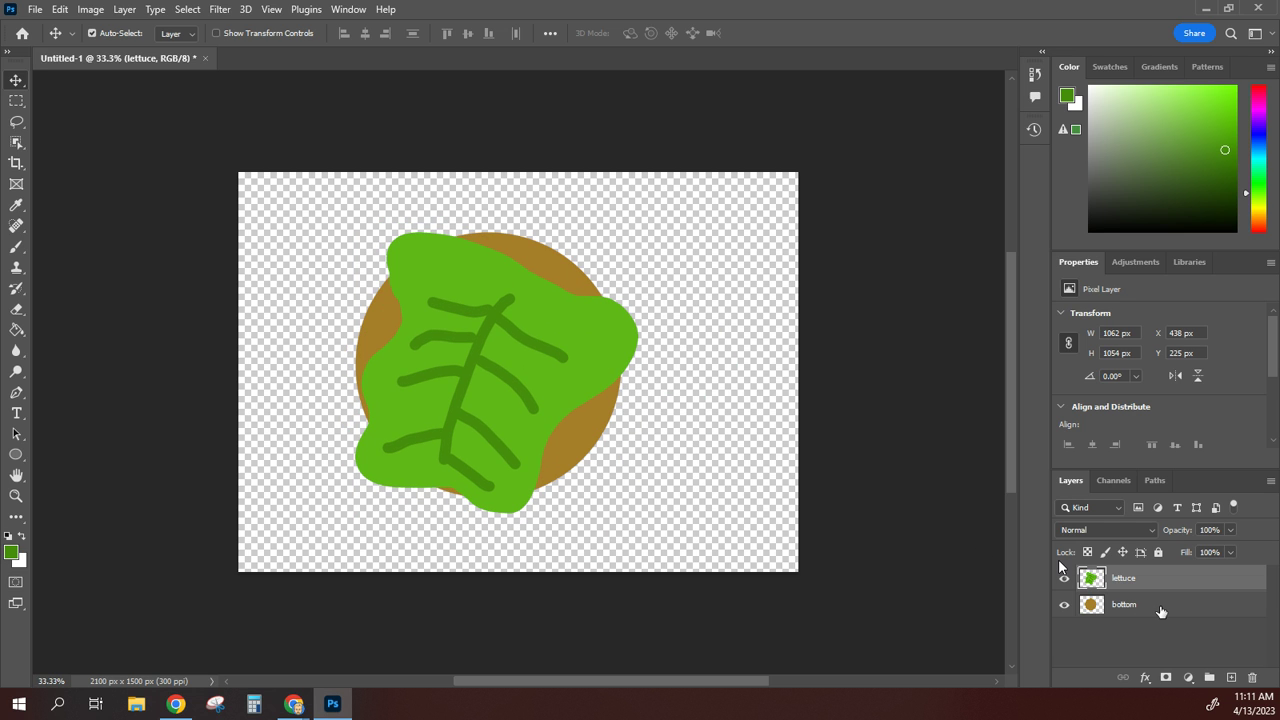
Step: Add a new layer above the lettuce layer and name it "tom"
left_click(1231, 679)
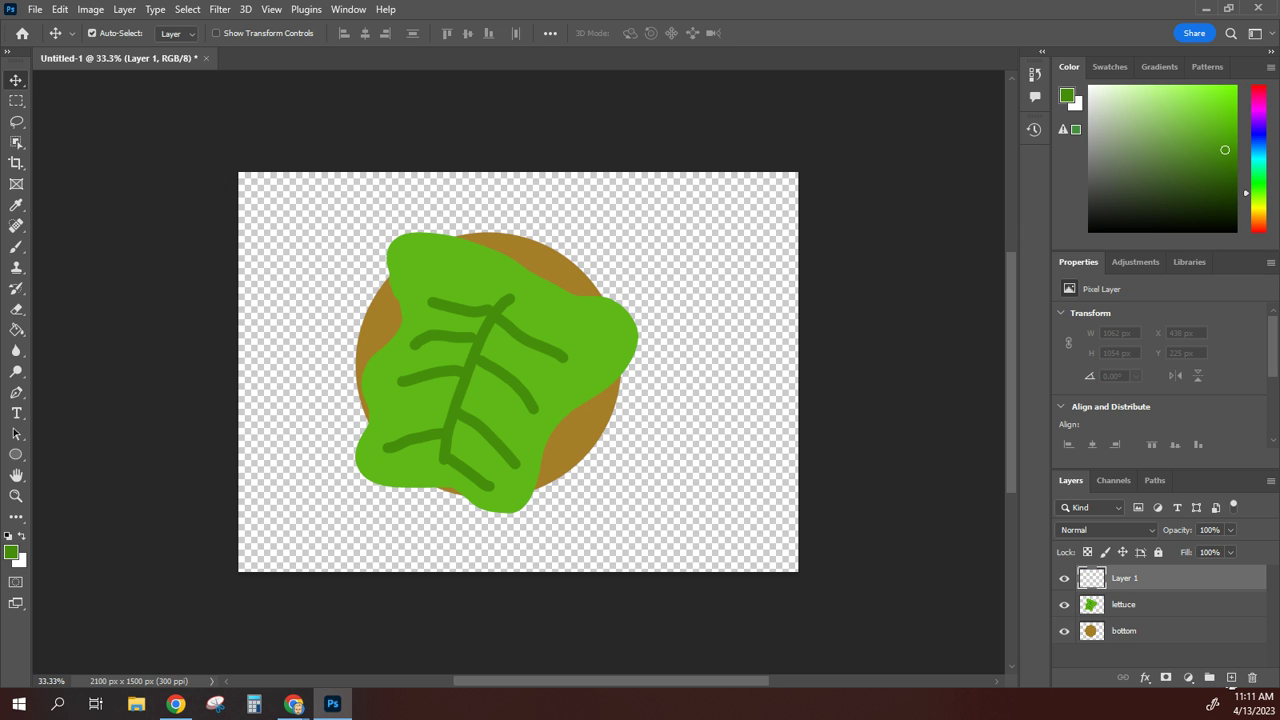
double_click(1125, 580)
type("tom")
key("Return")
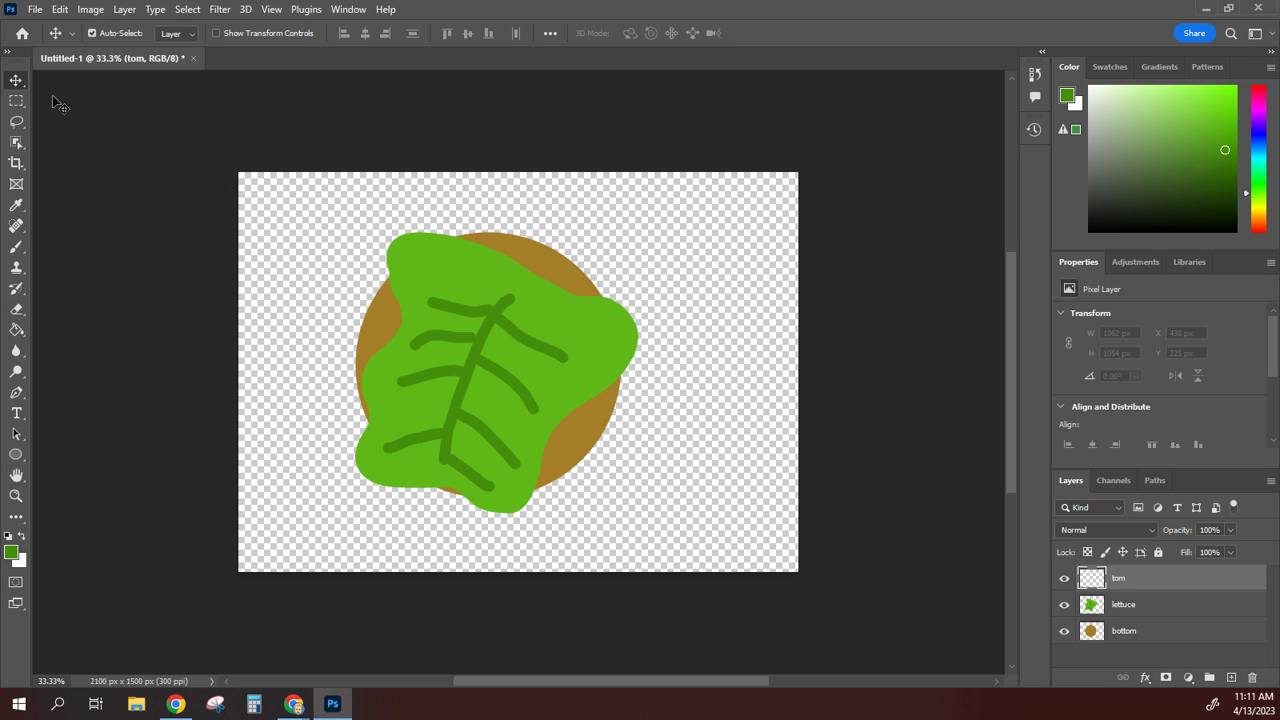
Step: Set the foreground color to red f30823 and draw a circle about 642 px wide over the lettuce at about X 518 px, Y 419 px
left_click(24, 462)
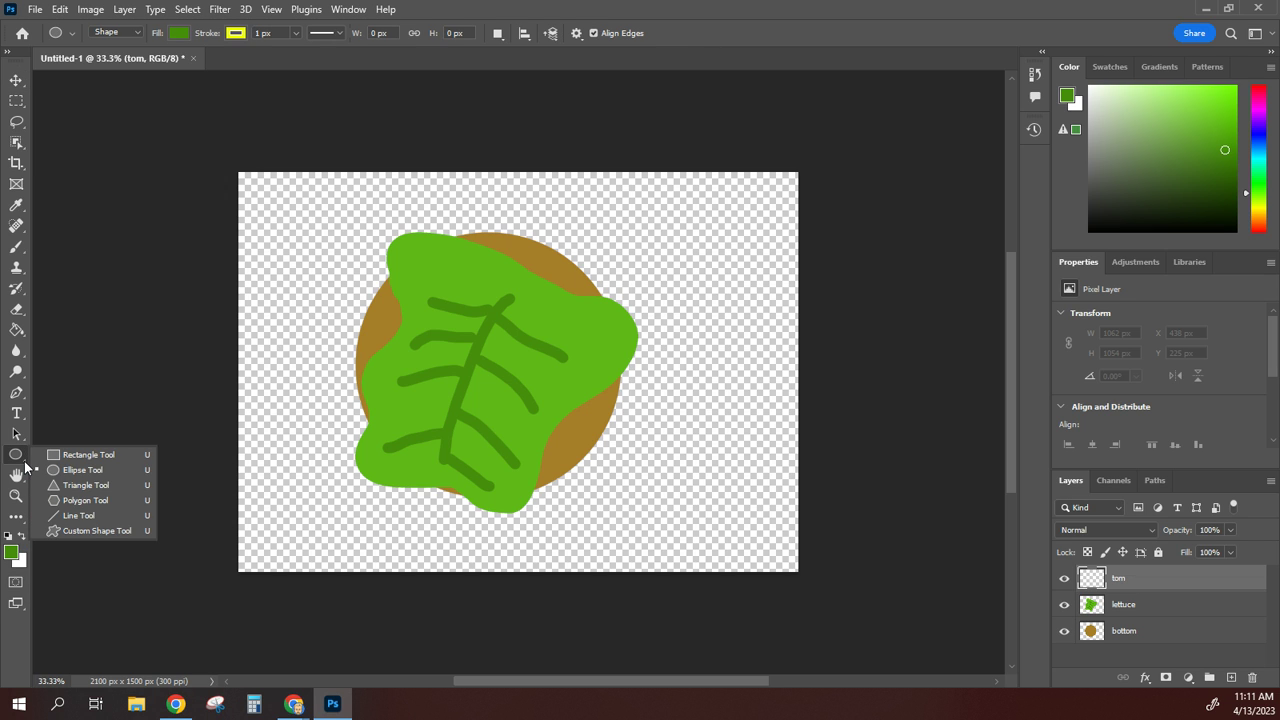
left_click(80, 469)
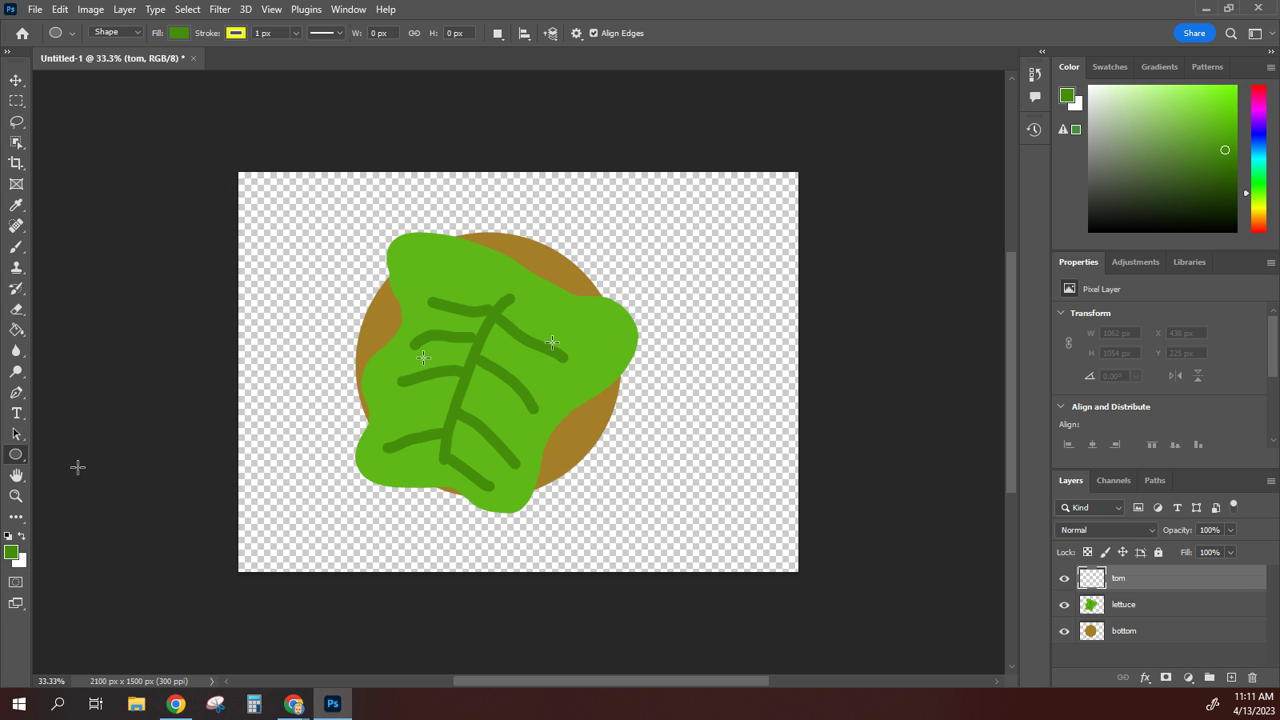
left_click(12, 552)
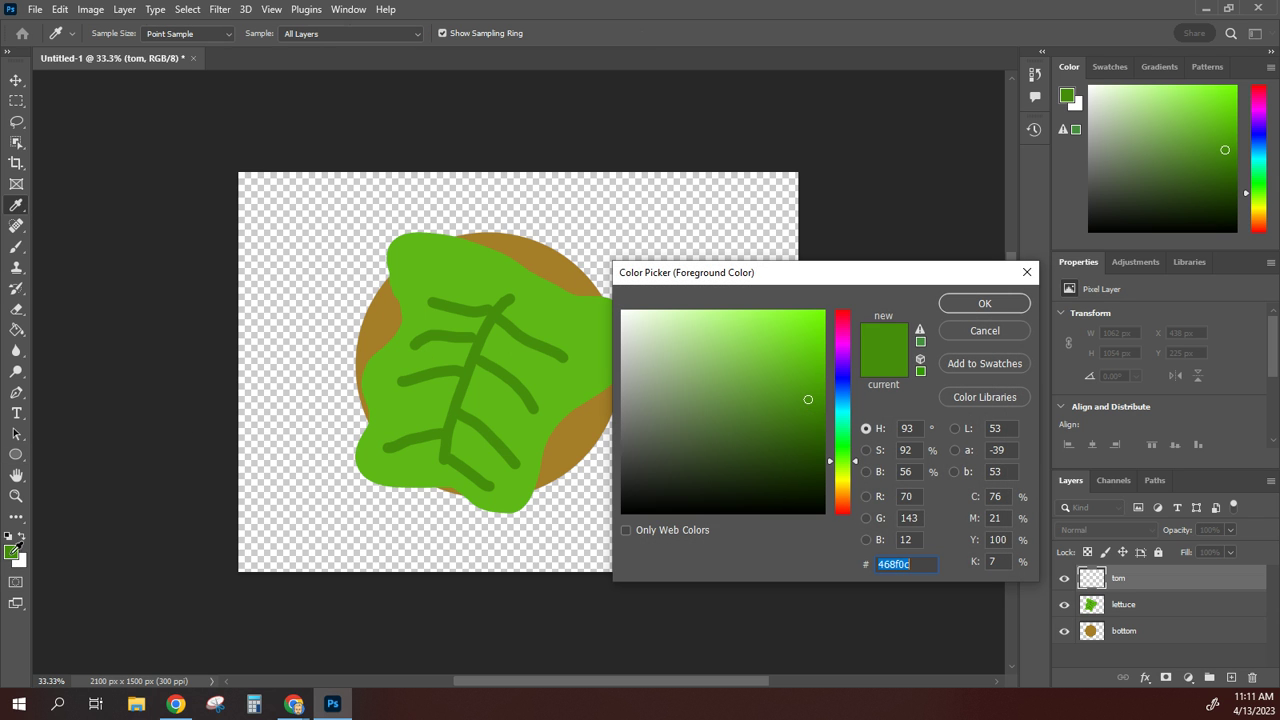
left_click_drag(848, 355, 838, 314)
left_click(817, 329)
left_click(818, 322)
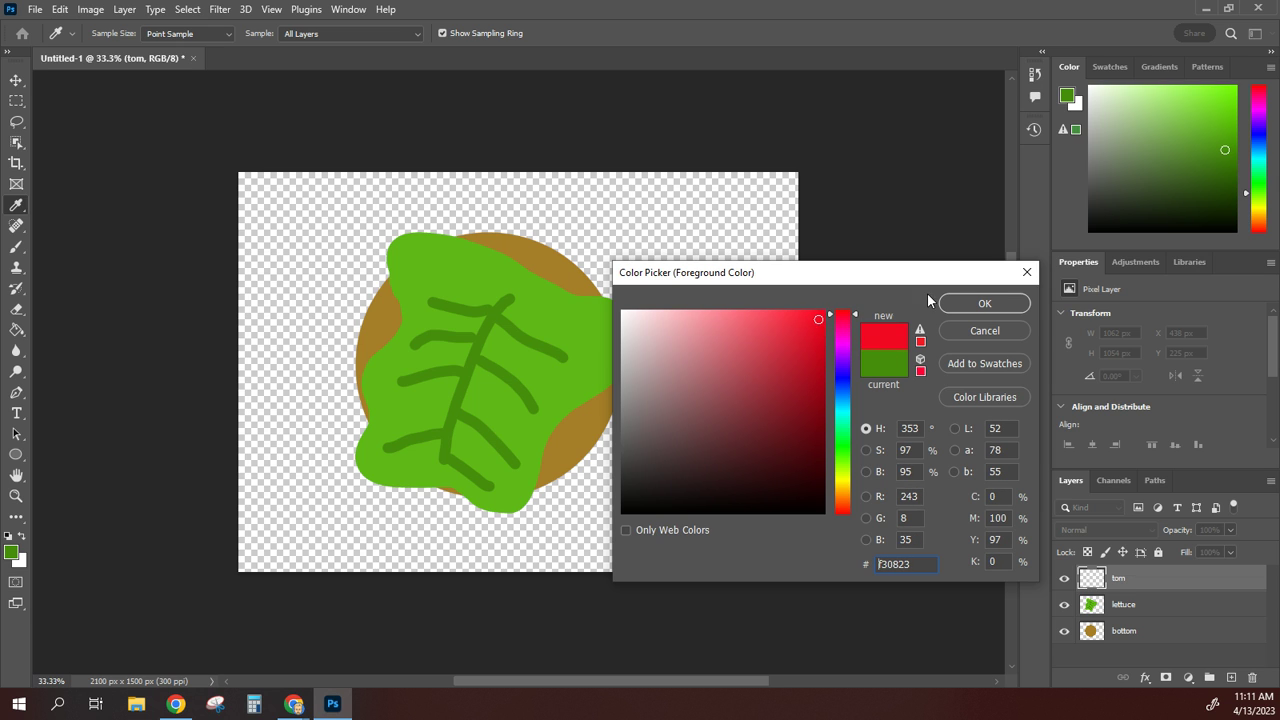
left_click(977, 304)
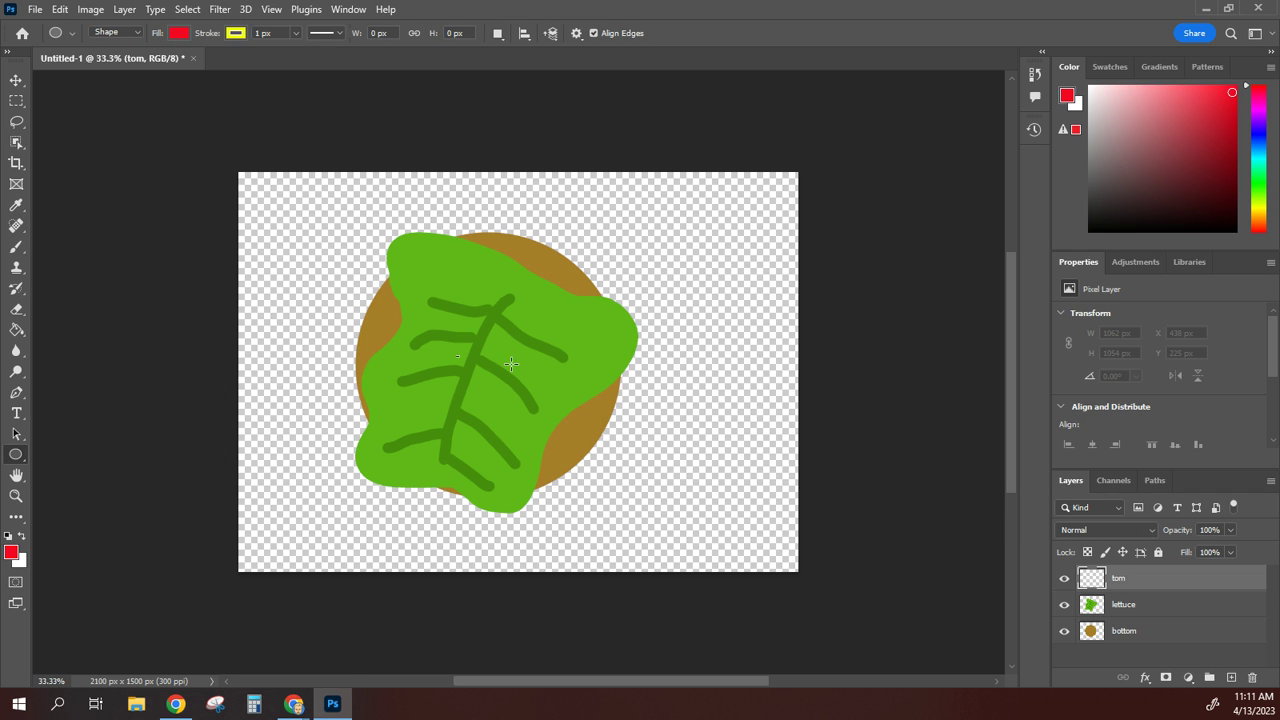
left_click_drag(372, 282, 550, 454)
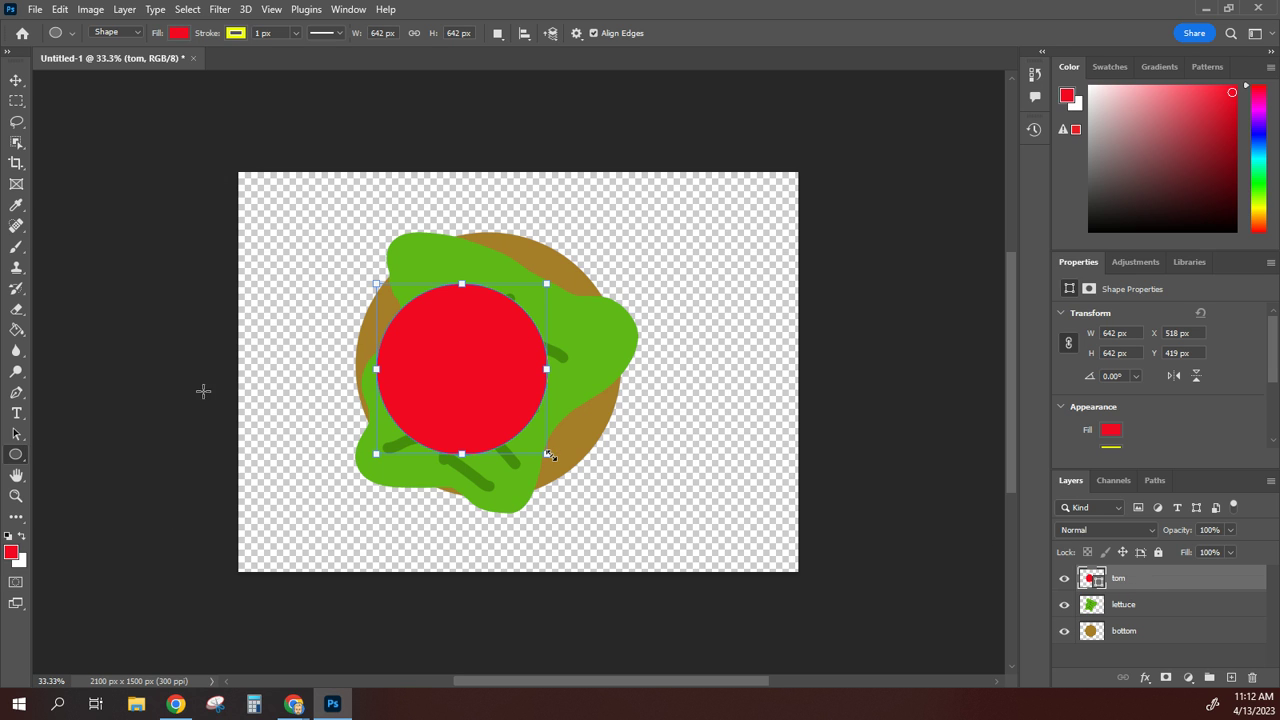
left_click(16, 80)
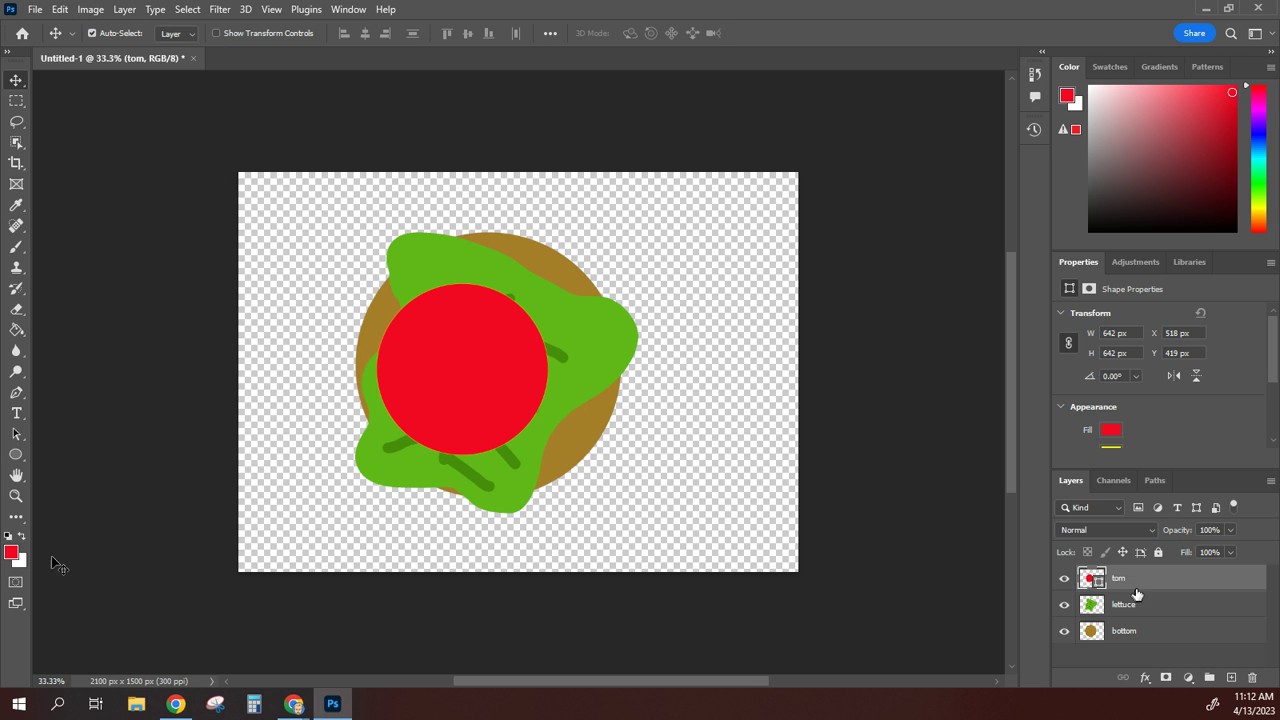
left_click(16, 455)
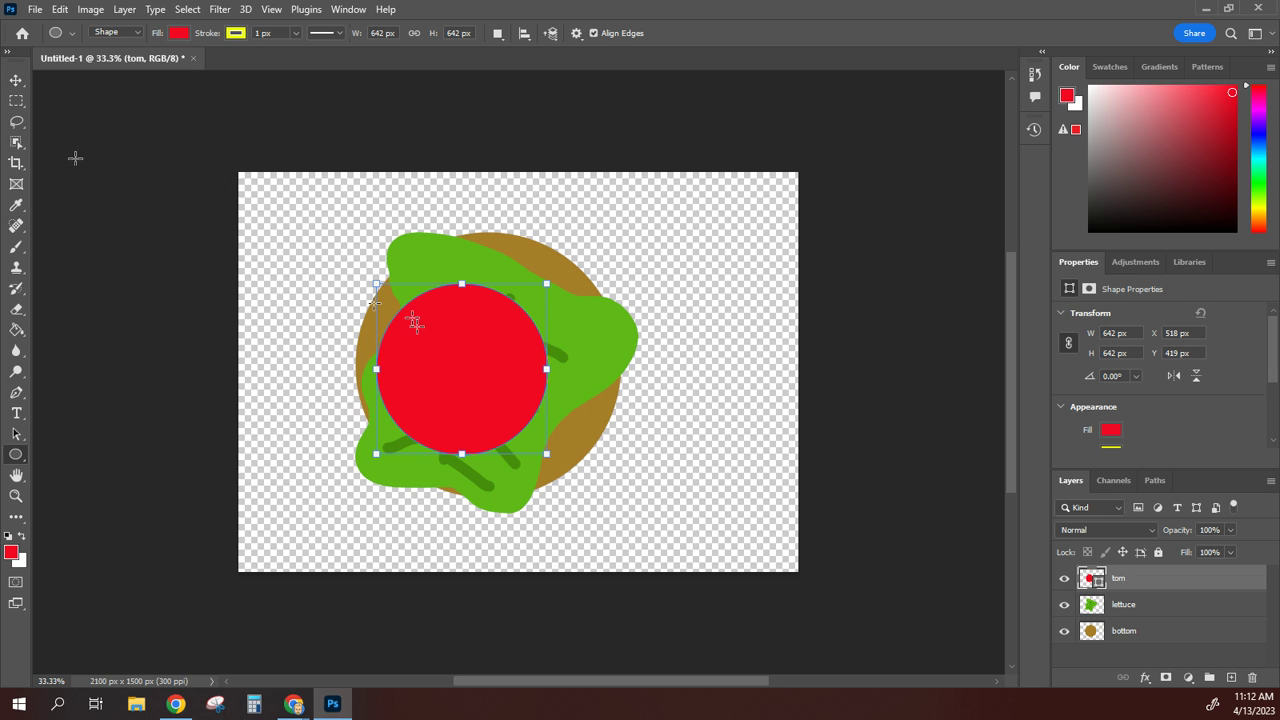
left_click(11, 553)
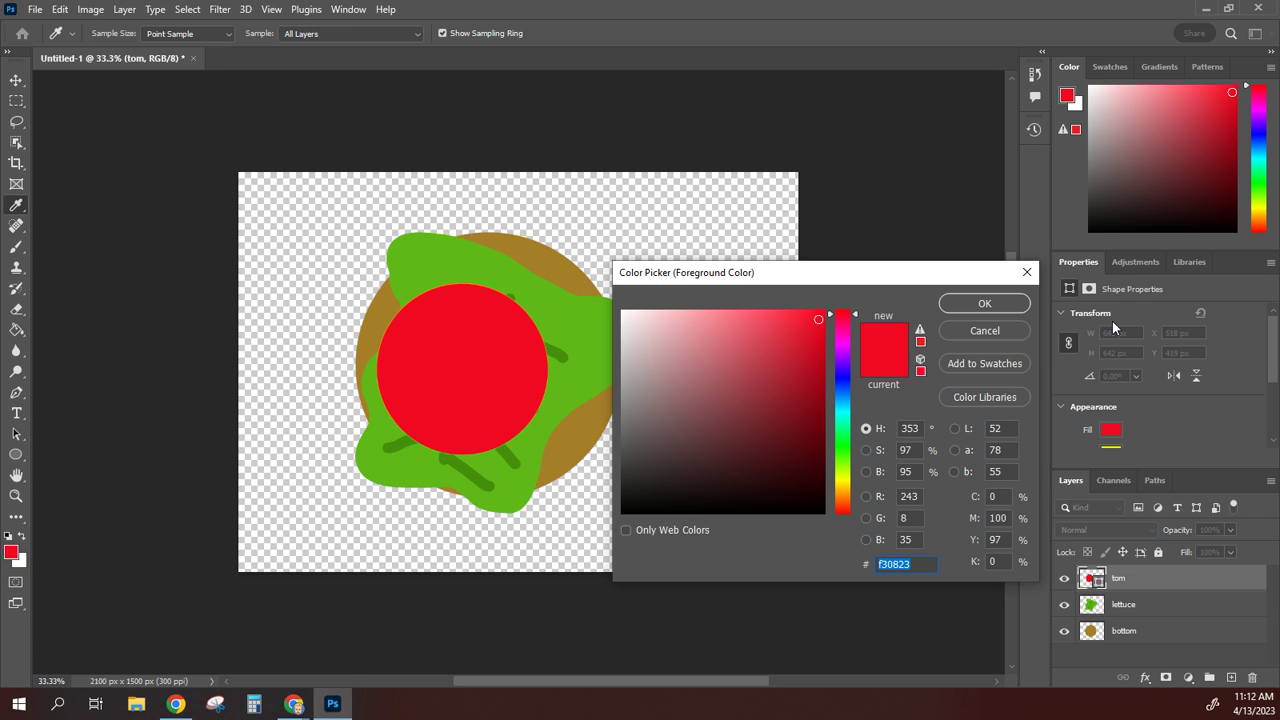
left_click(1009, 333)
key("v")
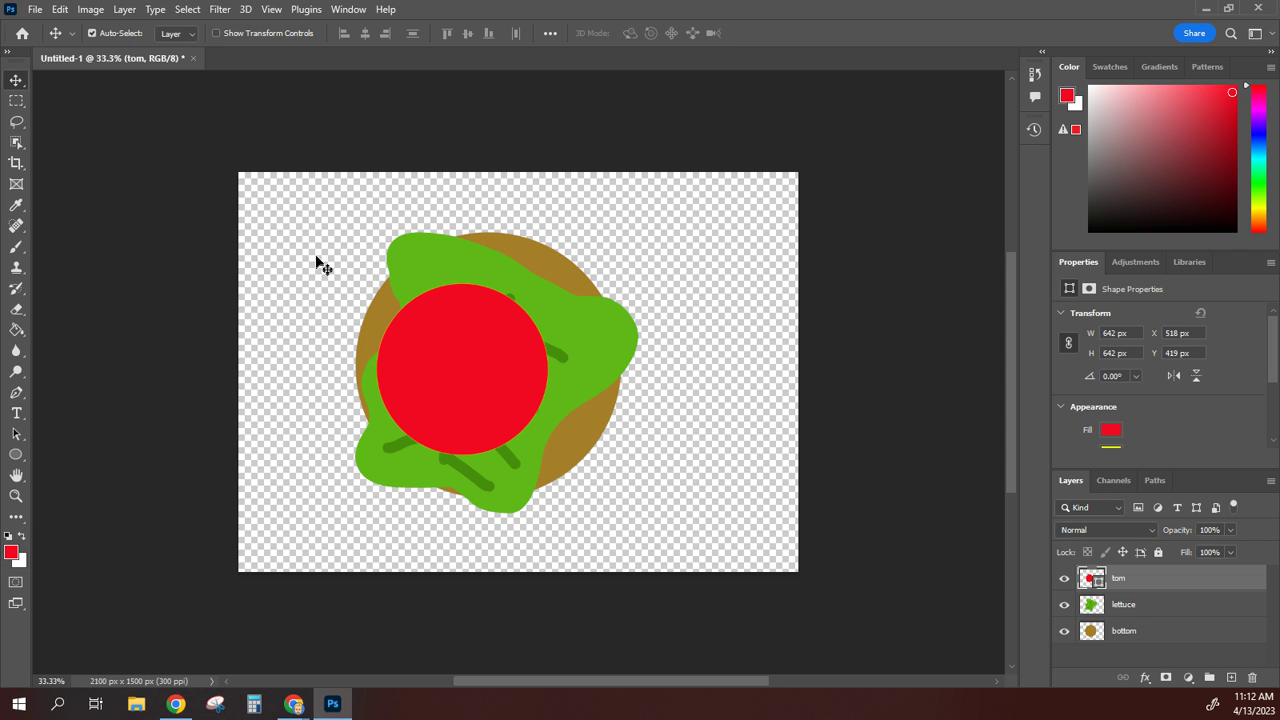
Step: Deselect the tomato layer and set the foreground color to the lighter red f43349
left_click(268, 388)
left_click(11, 553)
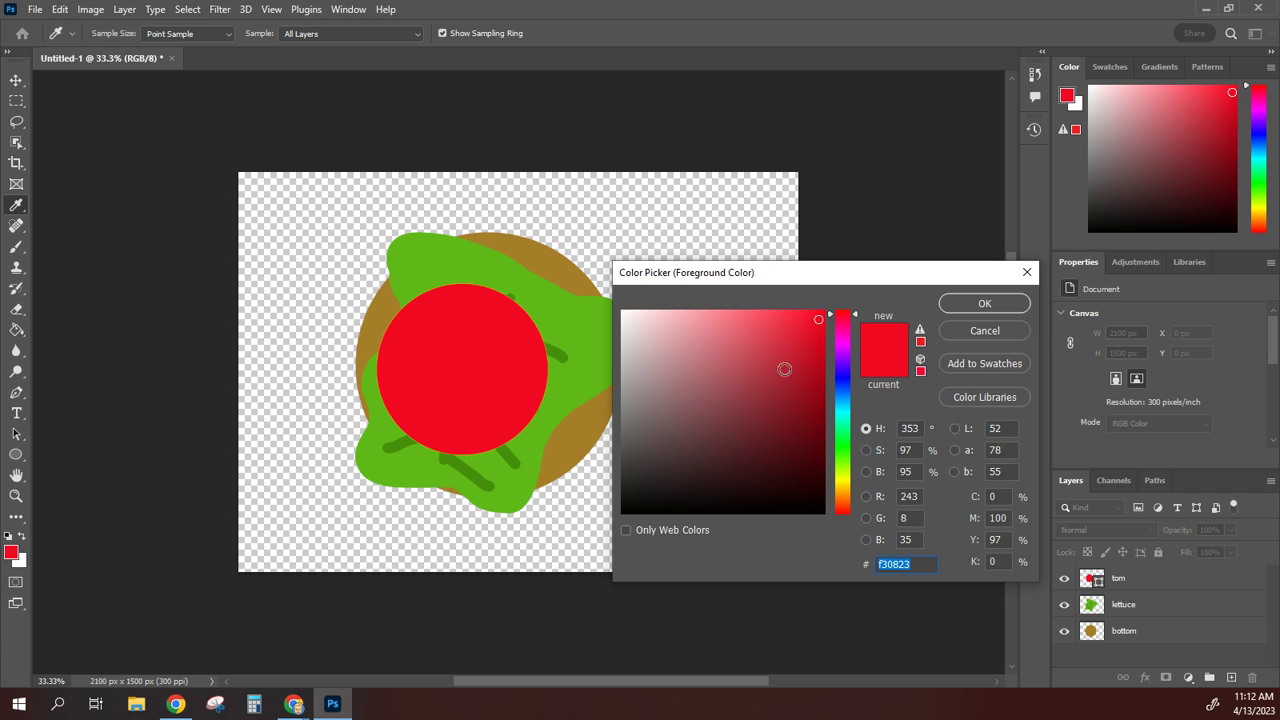
mouse_move(818, 322)
left_mouse_down()
mouse_move(814, 343)
mouse_move(783, 319)
left_mouse_up()
left_click(968, 302)
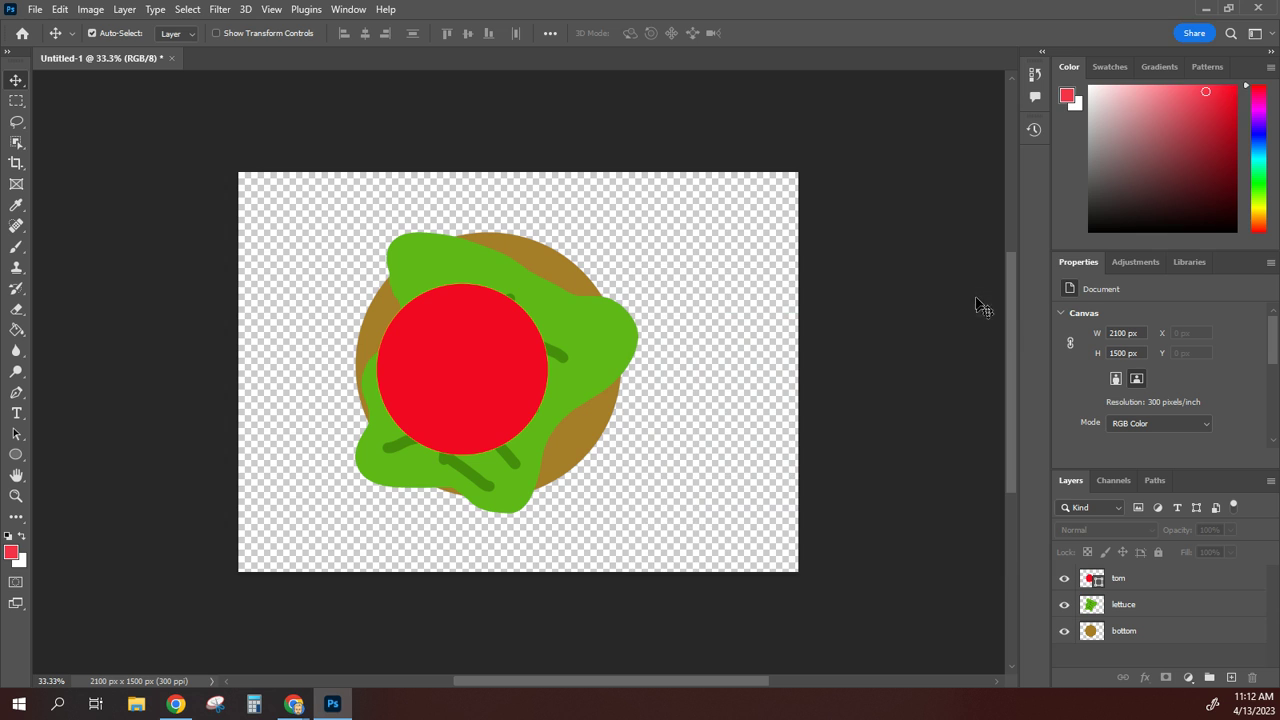
Step: Draw a lighter red circle about 572 px wide and center it inside the red tomato circle, leaving an even rim
left_click(17, 456)
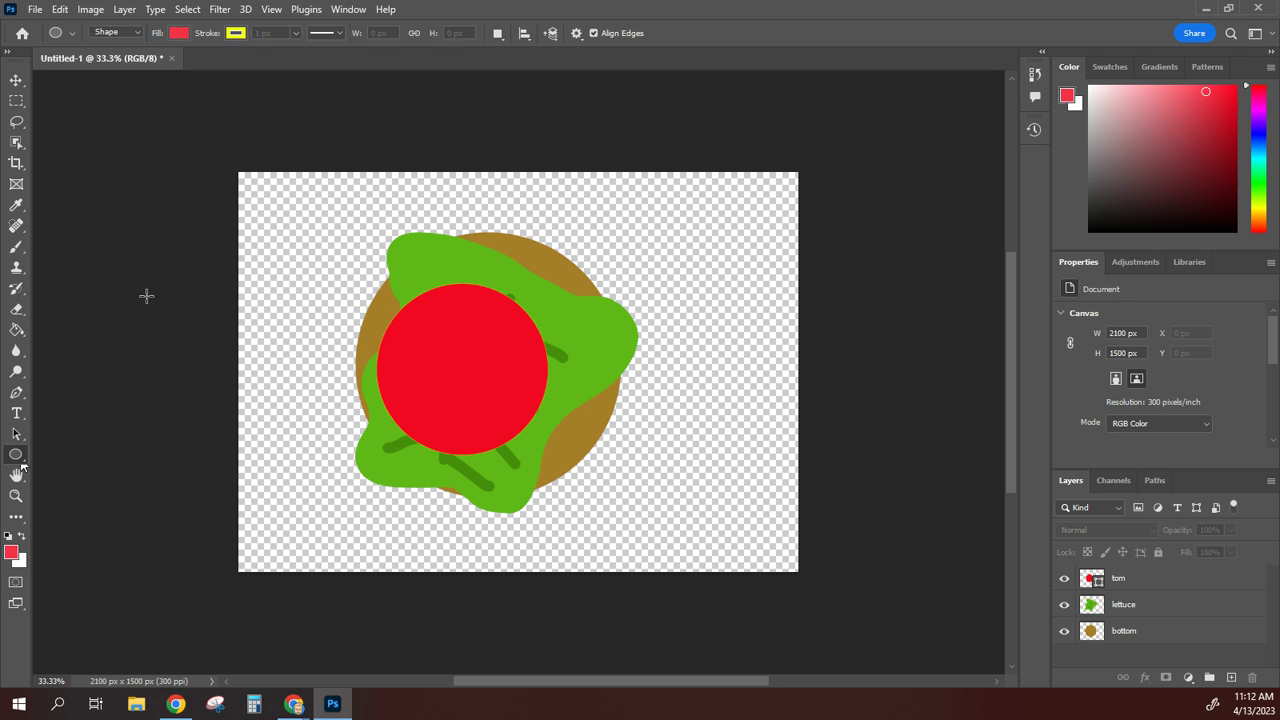
left_click_drag(470, 385, 547, 461)
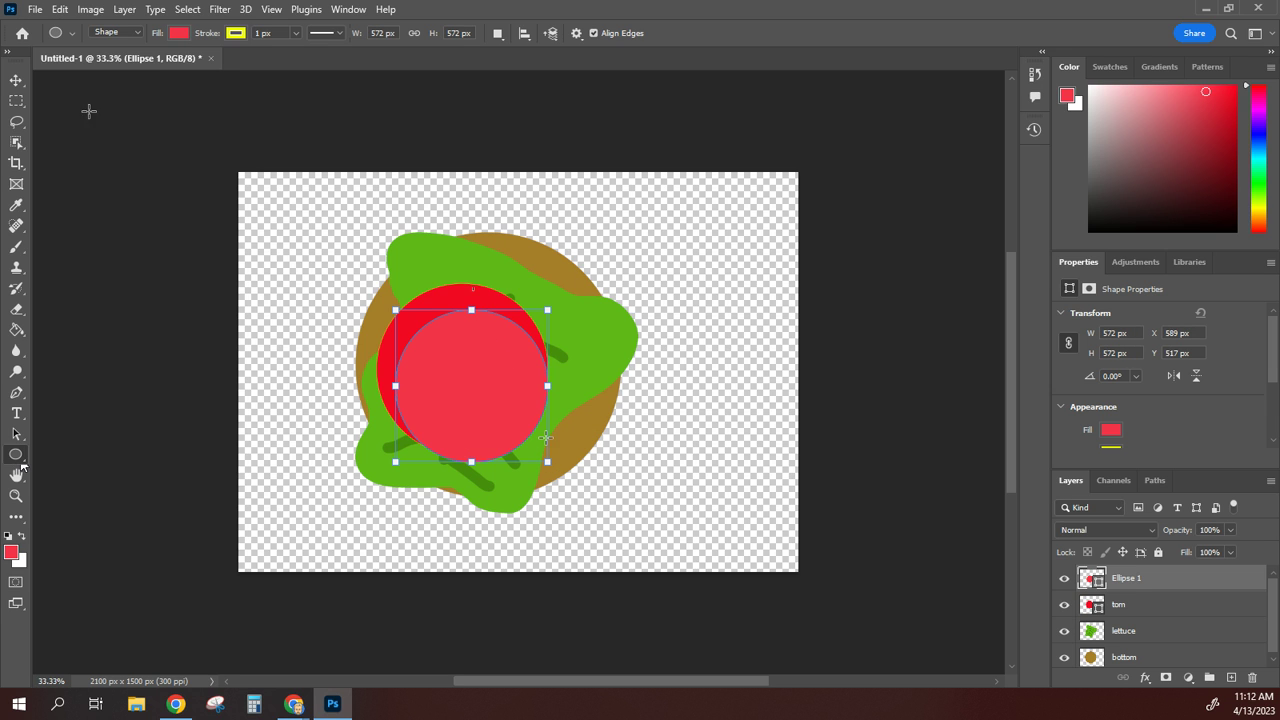
left_click(16, 80)
left_click_drag(522, 404, 505, 384)
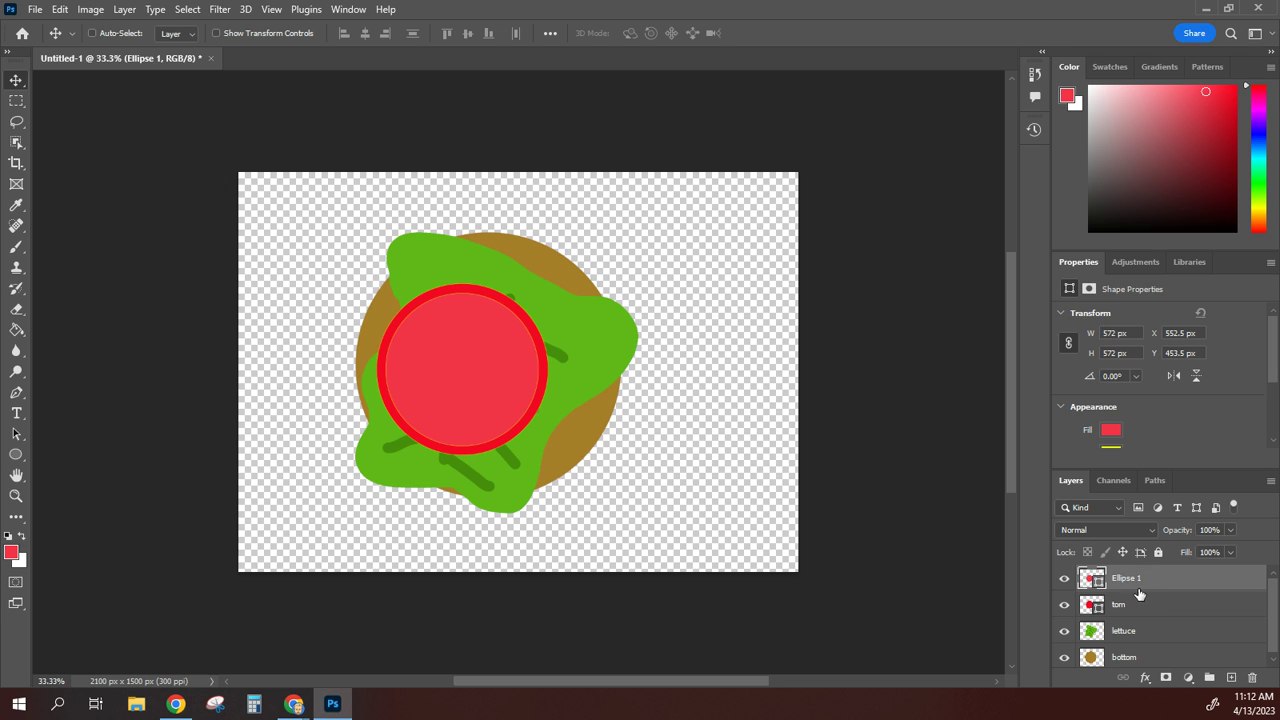
key("ctrl")
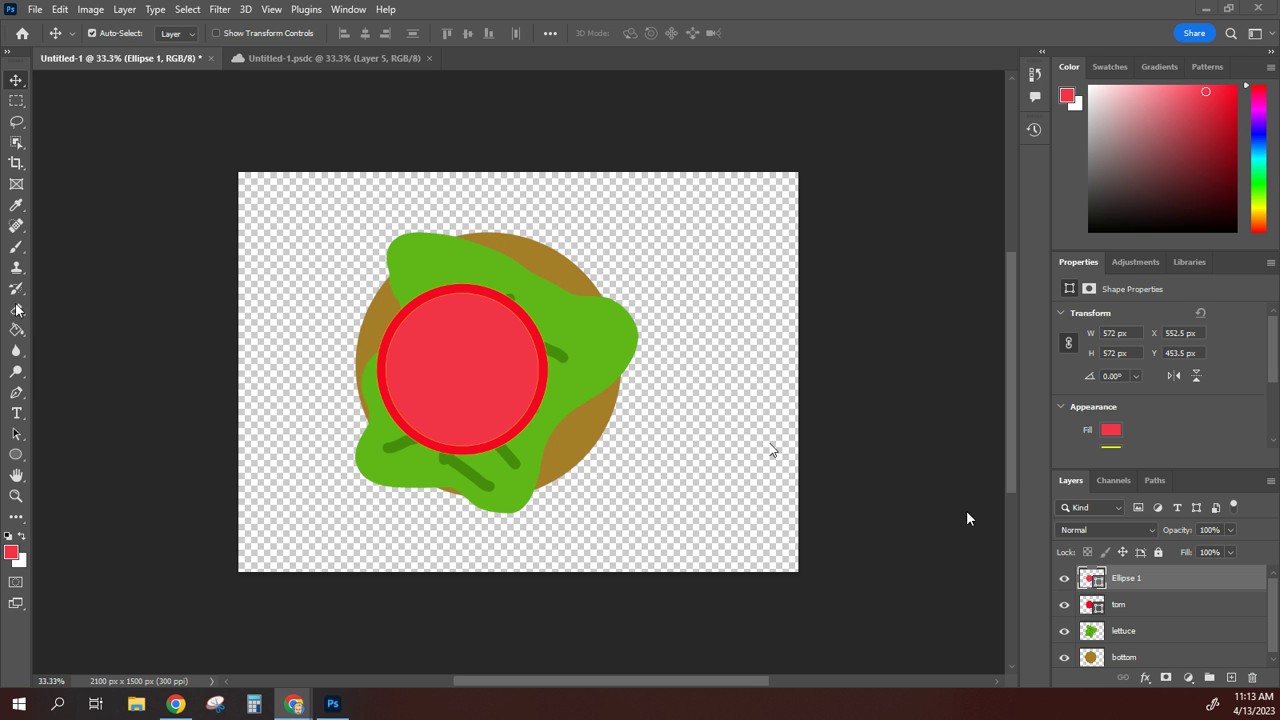
Step: Rasterize the lighter inner tomato circle's shape layer so the Brush tool can paint on it
left_click(16, 249)
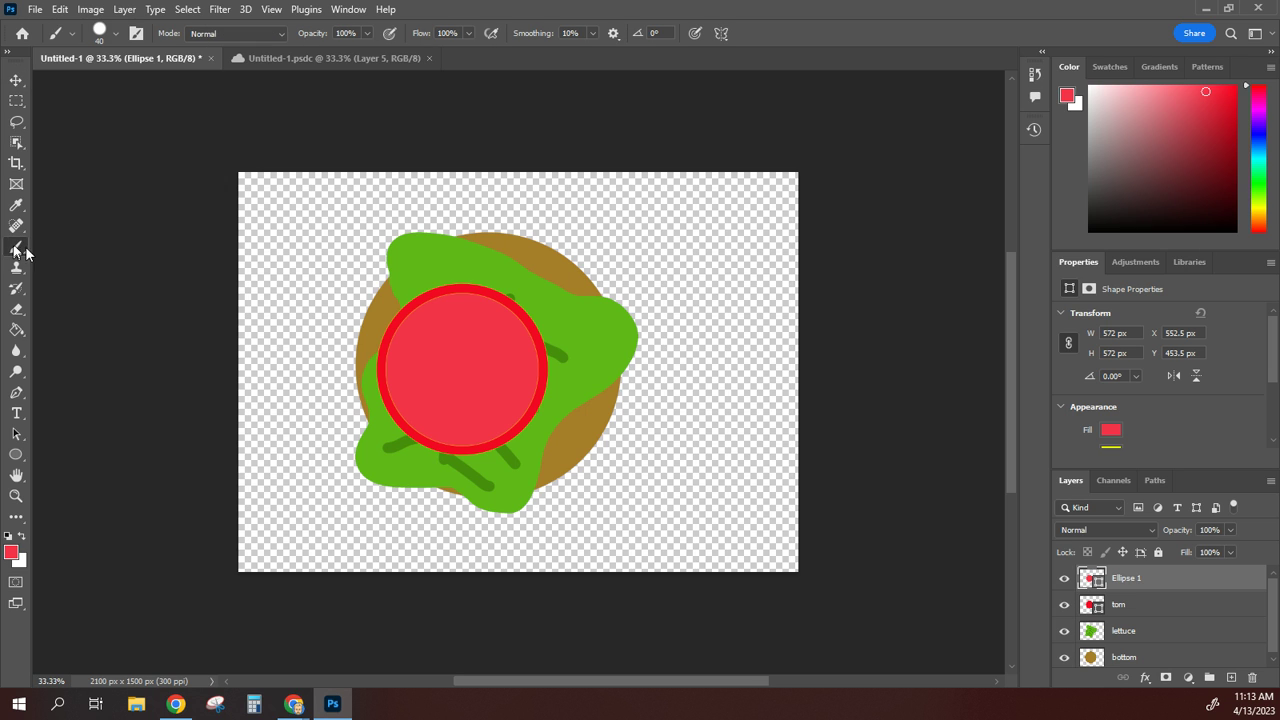
left_click(1159, 605)
left_click(1168, 580)
left_click(480, 389)
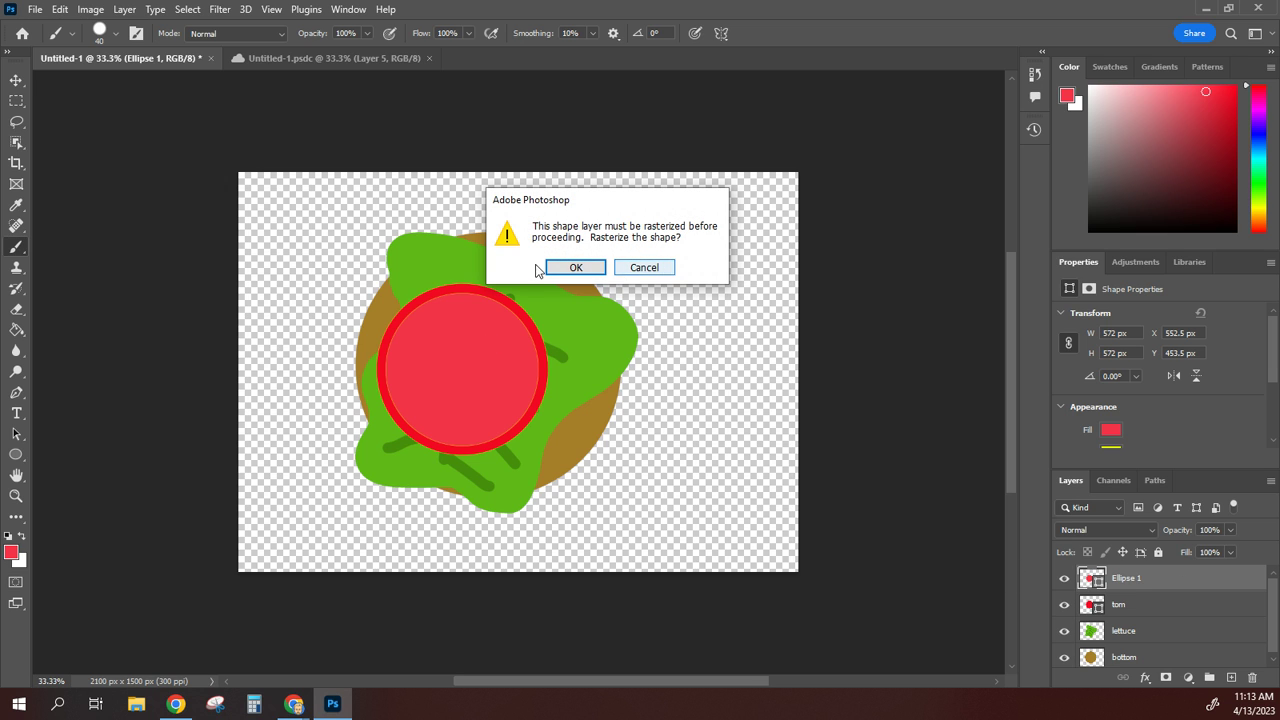
left_click(575, 267)
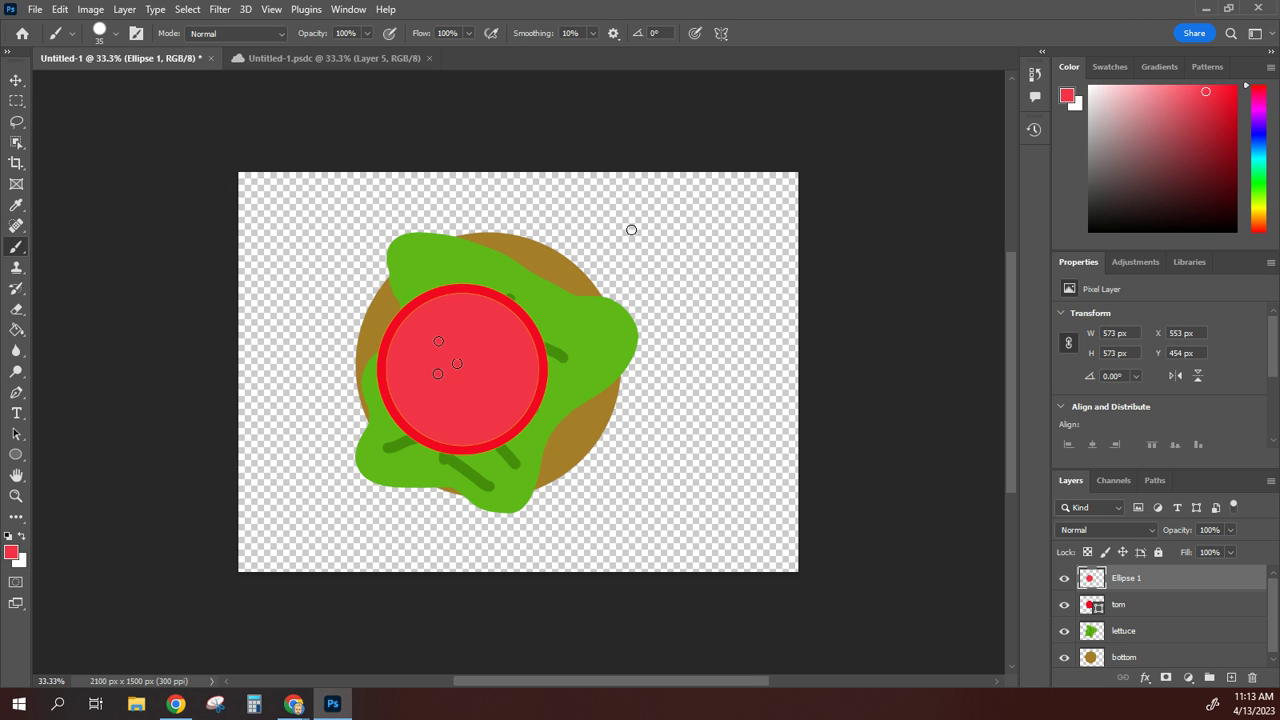
Step: Reduce the brush to 30 px and sample the tomato rim's red f30823 as the foreground color
key("bracketleft")
left_click(12, 556)
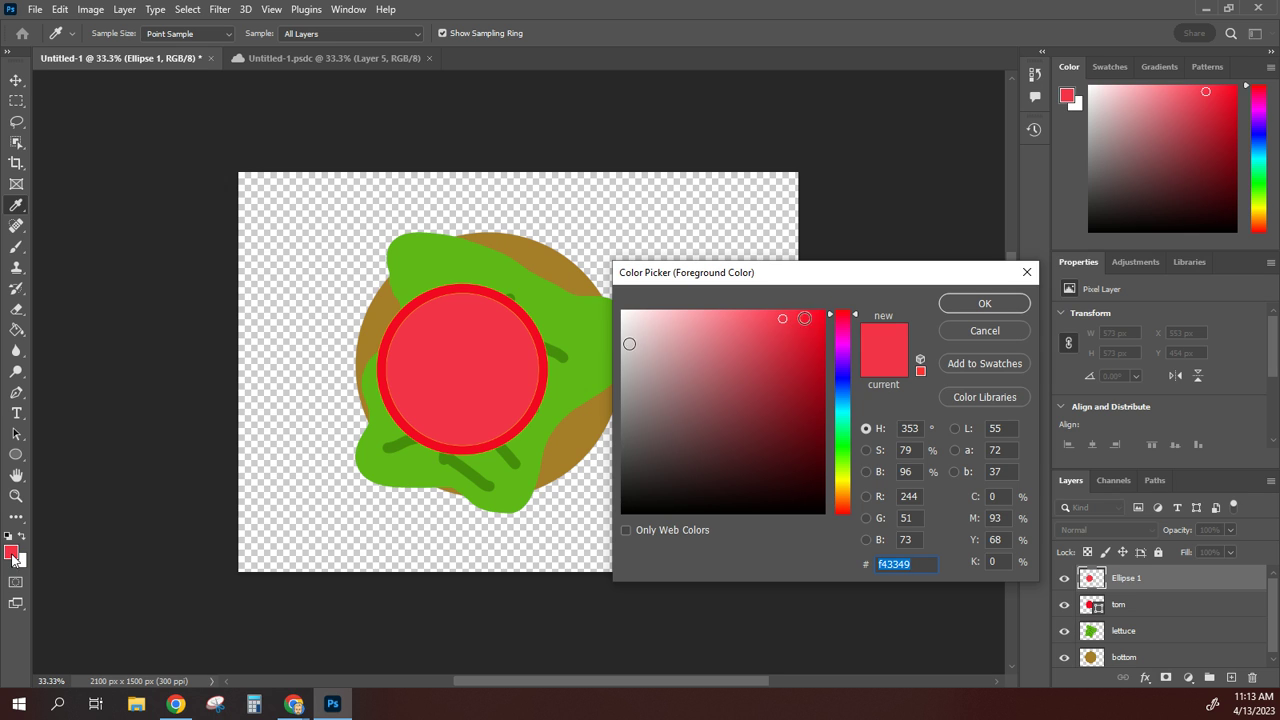
left_click(531, 317)
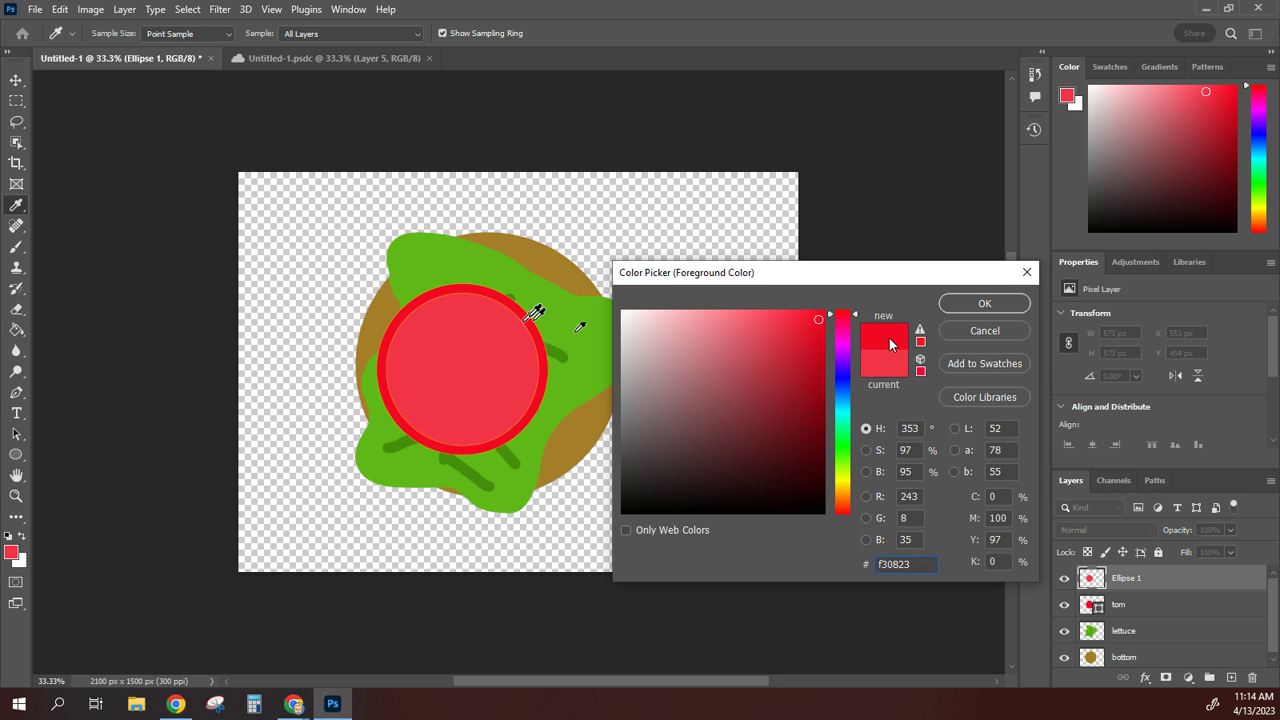
left_click(984, 303)
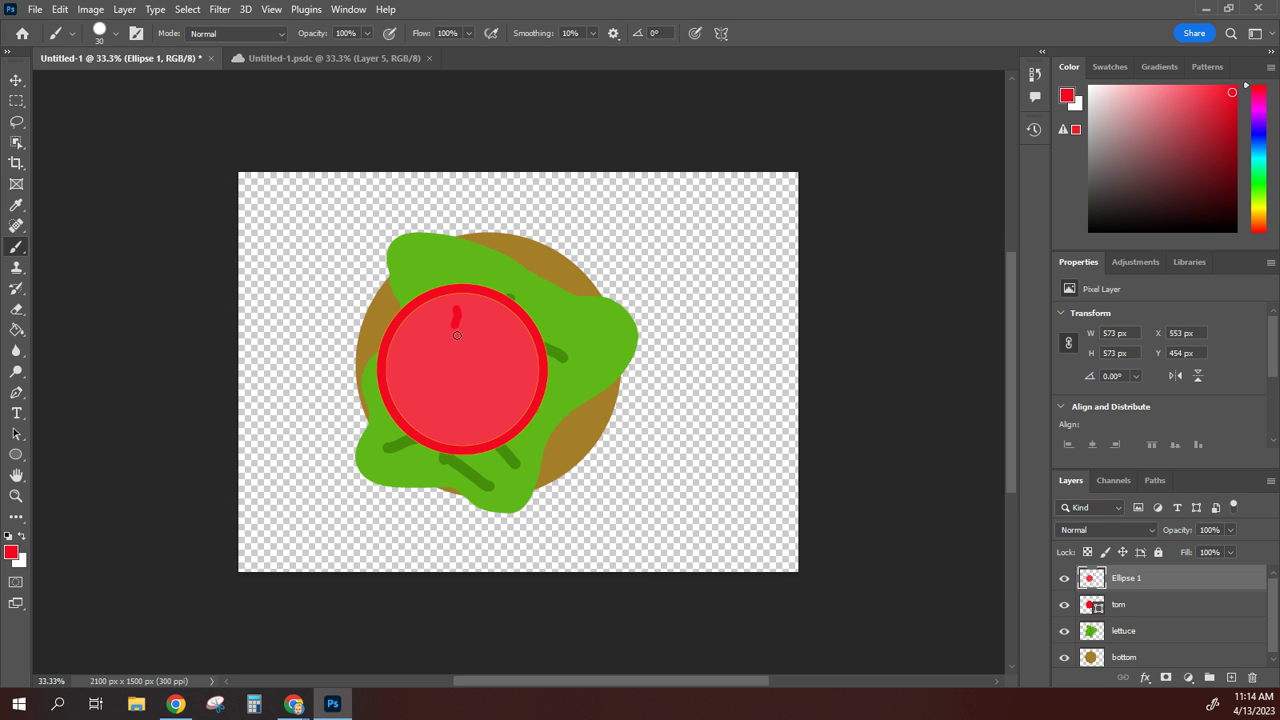
Step: Paint three red lines crossing at the tomato's center, and scatter small seed dots between them with a 15 px brush
left_click_drag(459, 384, 457, 437)
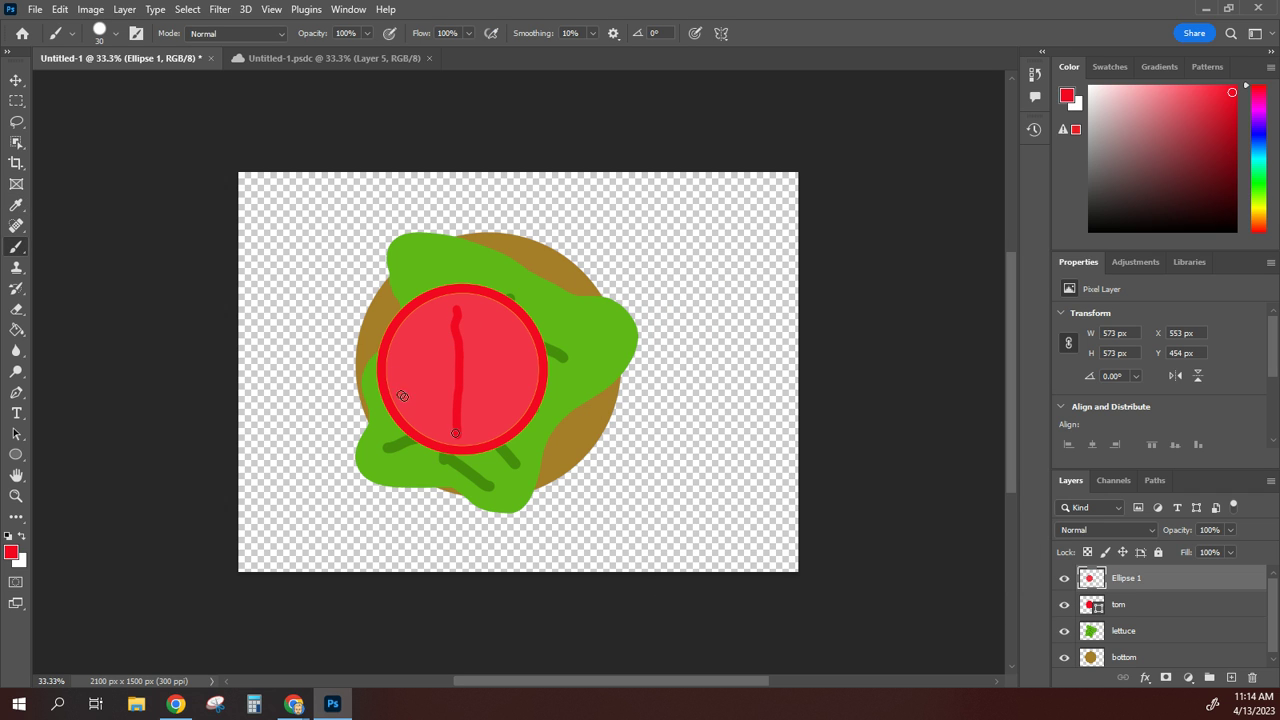
left_click_drag(402, 396, 505, 341)
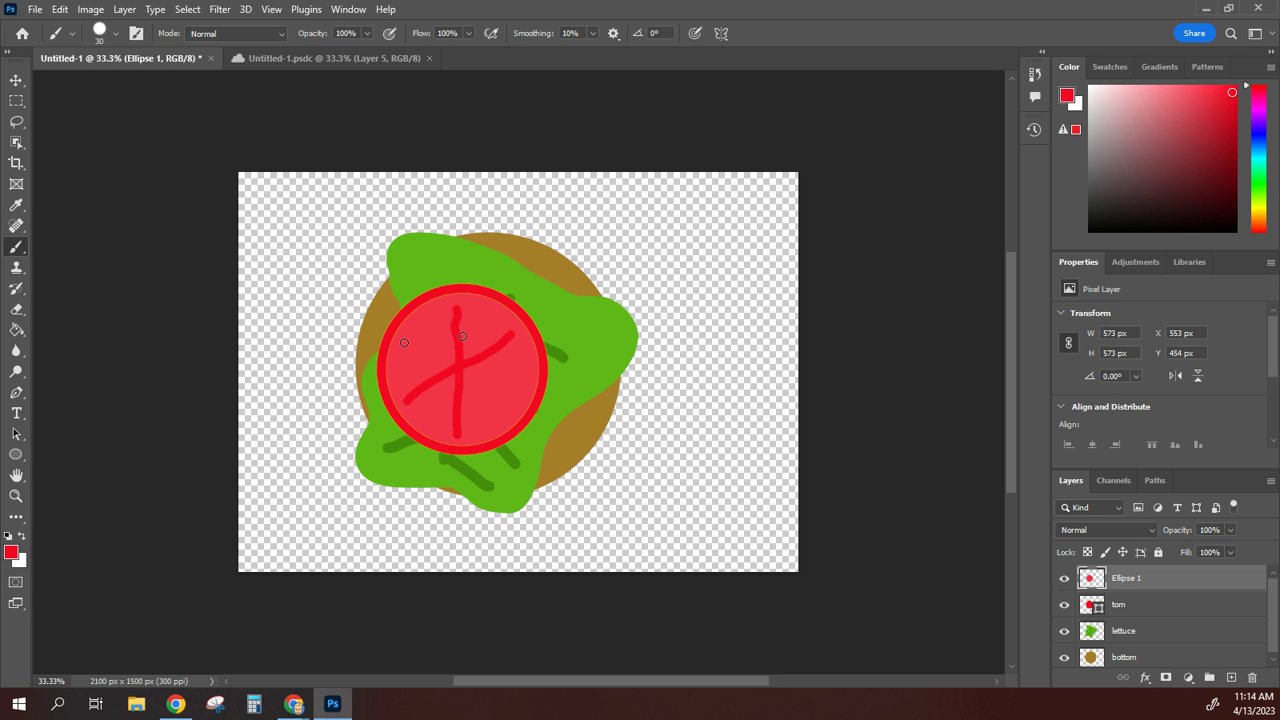
left_click_drag(404, 342, 465, 370)
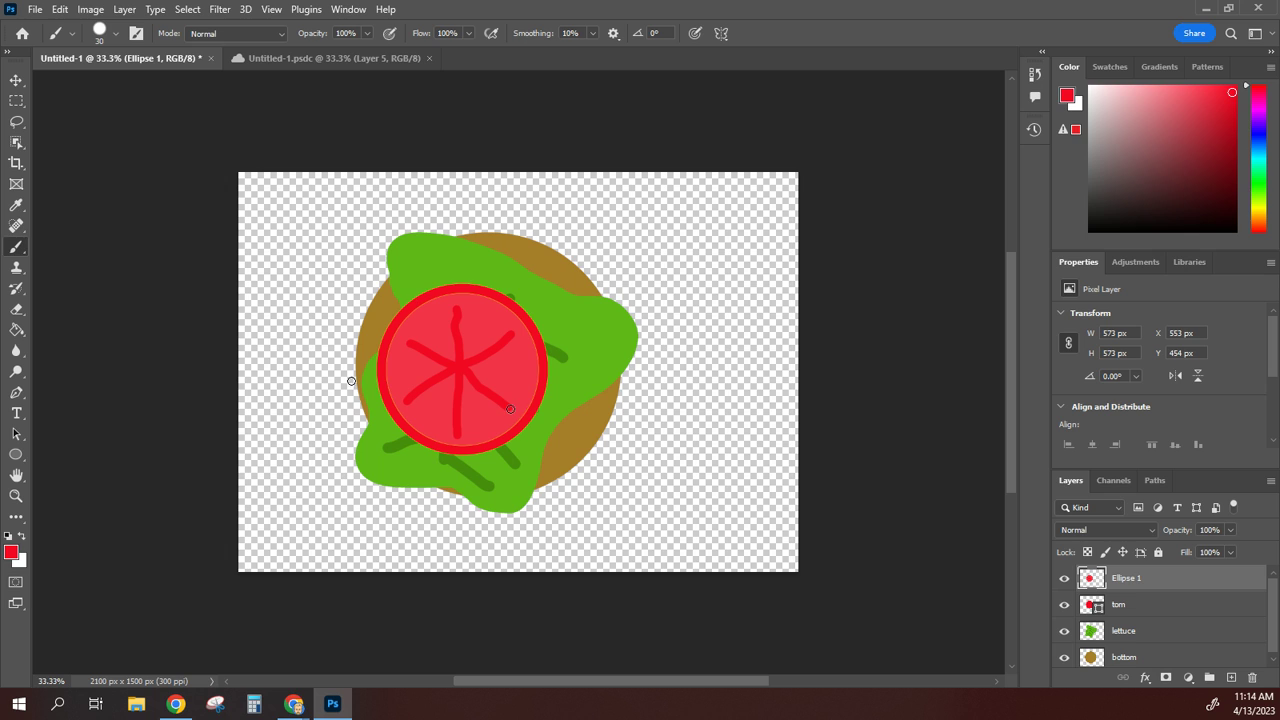
key("bracketleft")
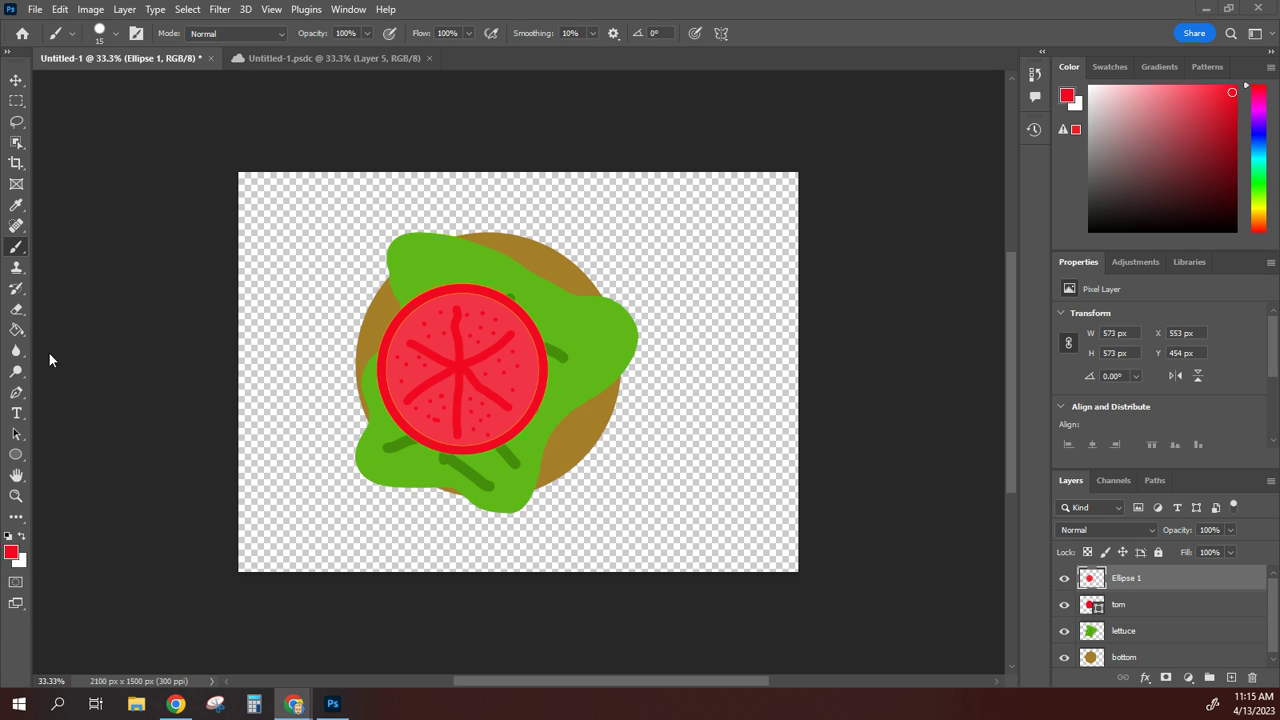
Step: Switch to the Rectangle tool and set the foreground color to pale yellow eee777
left_click(26, 462)
left_click(66, 455)
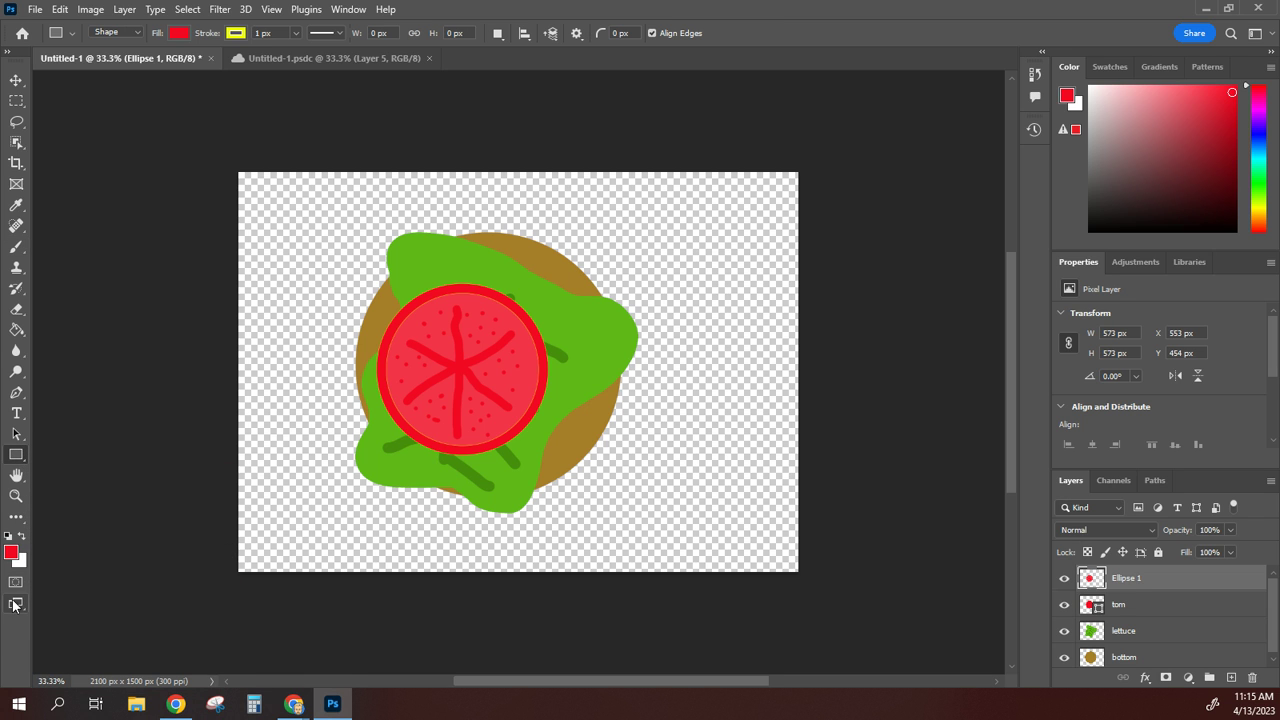
left_click(11, 552)
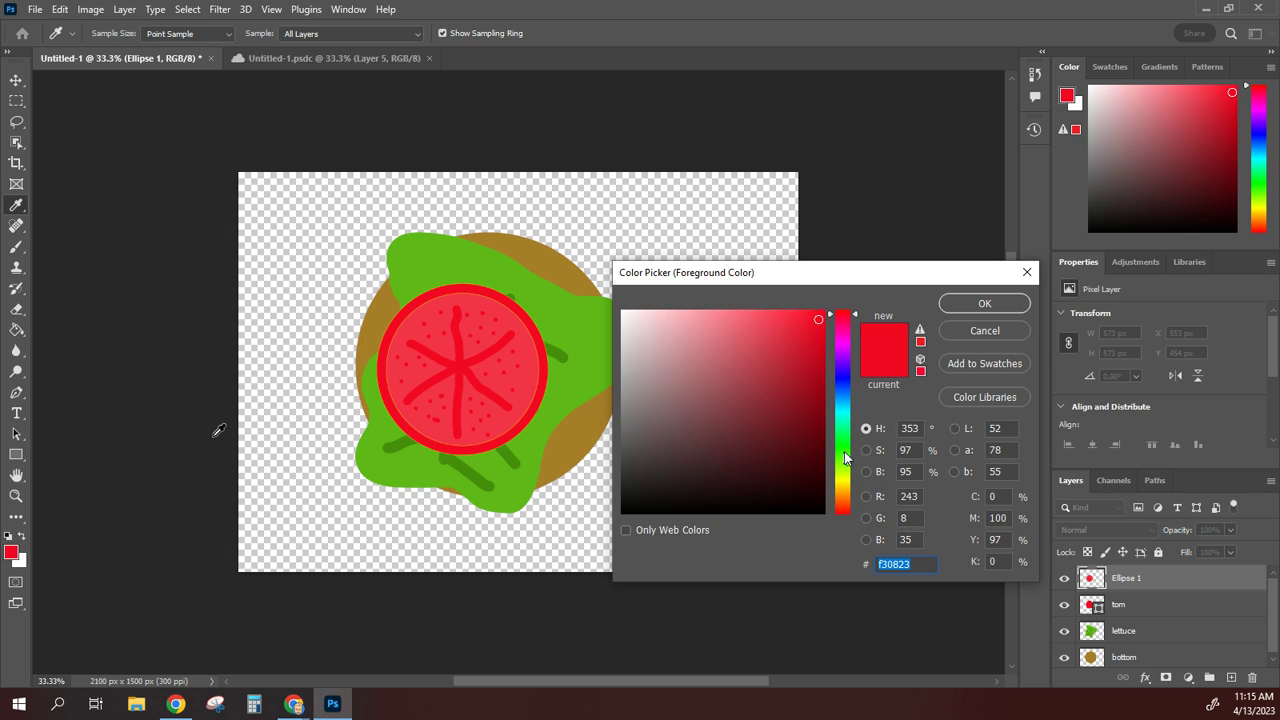
left_click_drag(844, 458, 844, 484)
left_click_drag(800, 340, 794, 318)
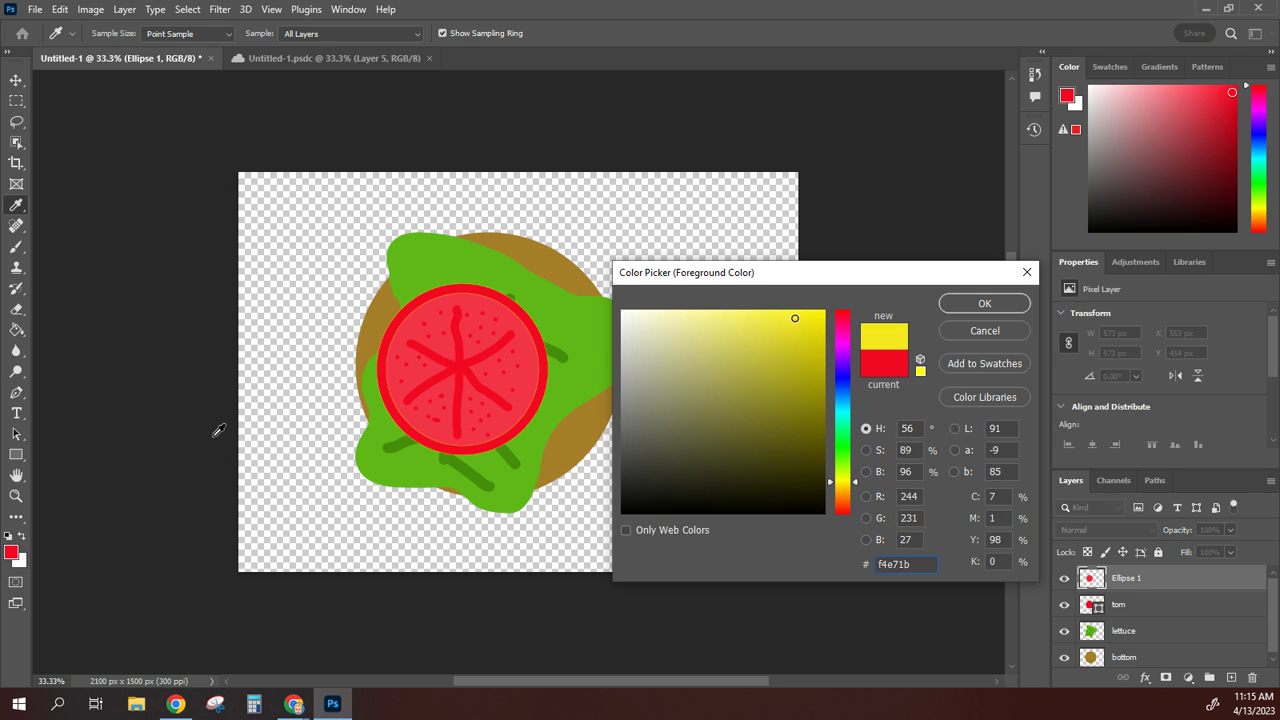
type("eee777")
left_click(976, 304)
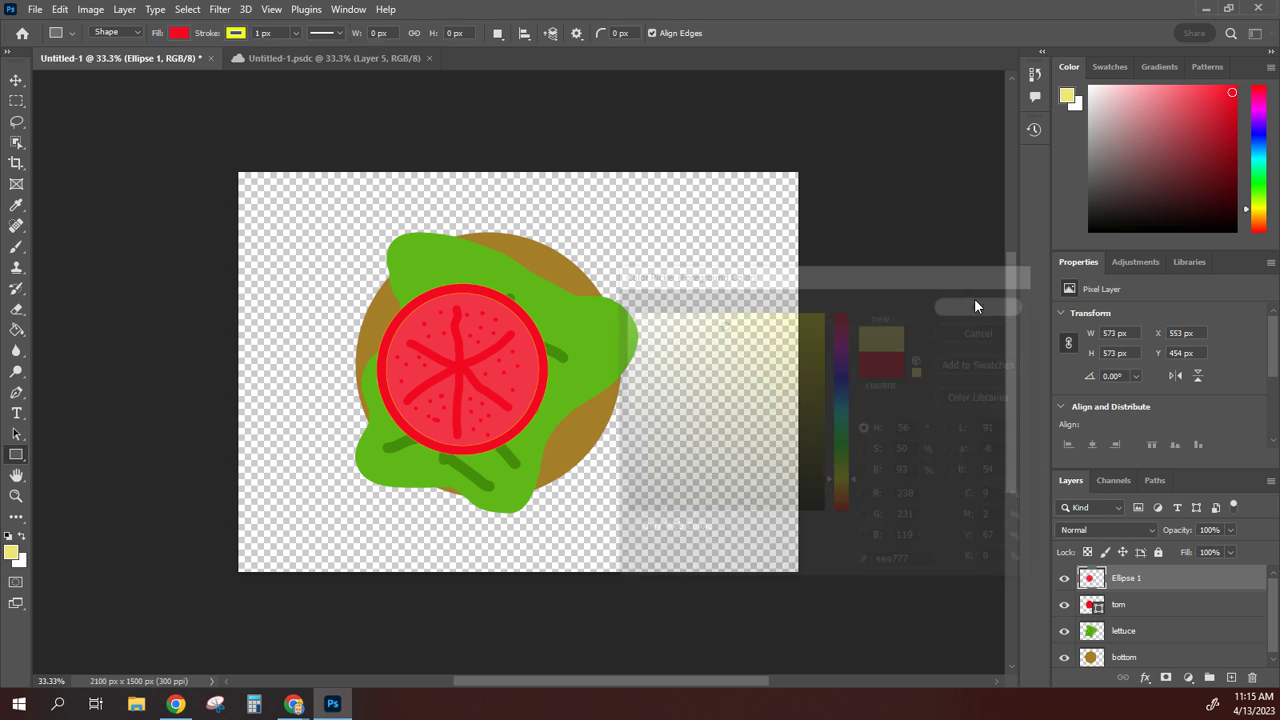
Step: Draw a yellow cheese rectangle about 782 x 734 px and move it to about X 654.5 px, Y 135.5 px
left_click_drag(342, 272, 550, 468)
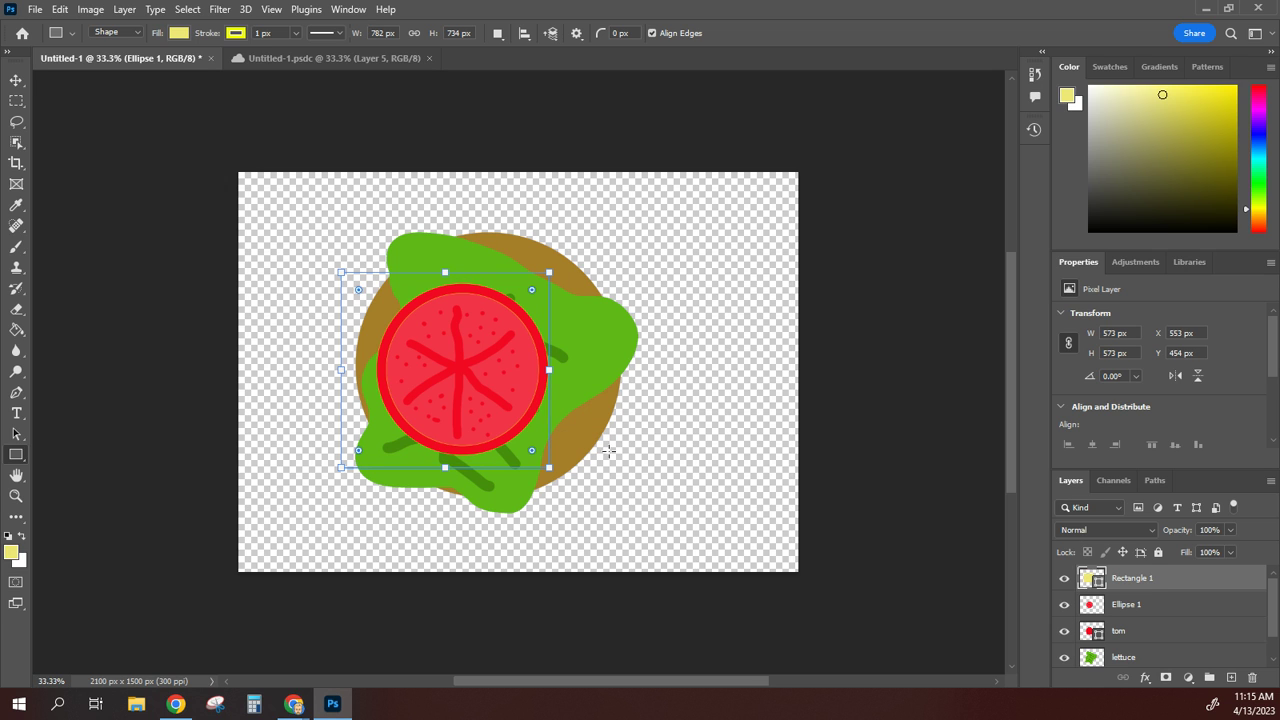
left_click(16, 80)
left_click_drag(444, 438, 526, 362)
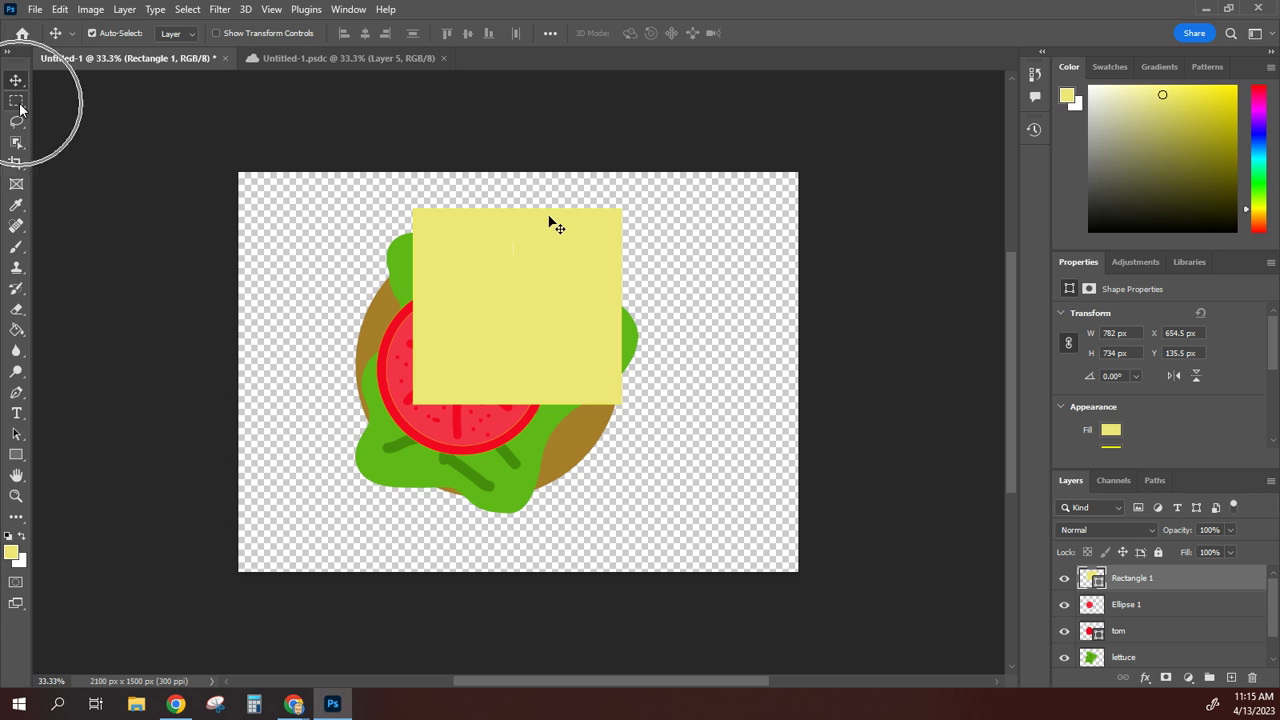
Step: Try to cut a small round hole in the cheese rectangle's upper-left area with the Elliptical Marquee tool
left_click(19, 106)
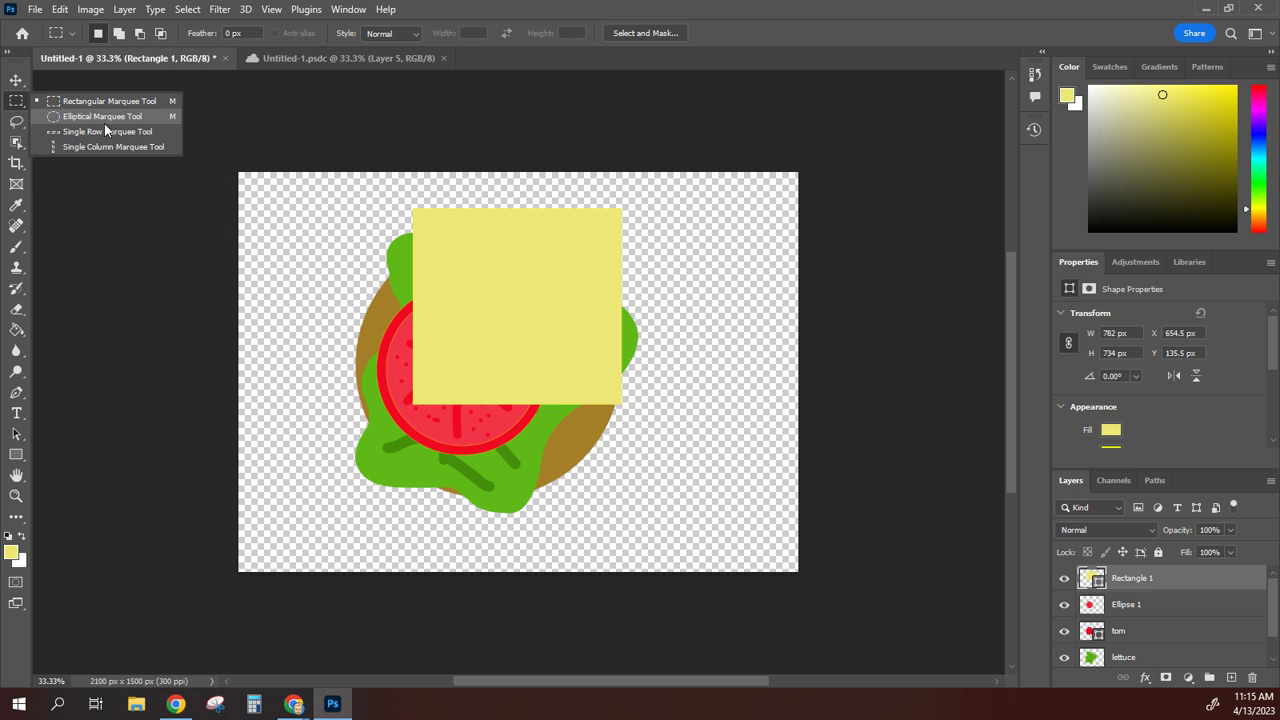
left_click(95, 119)
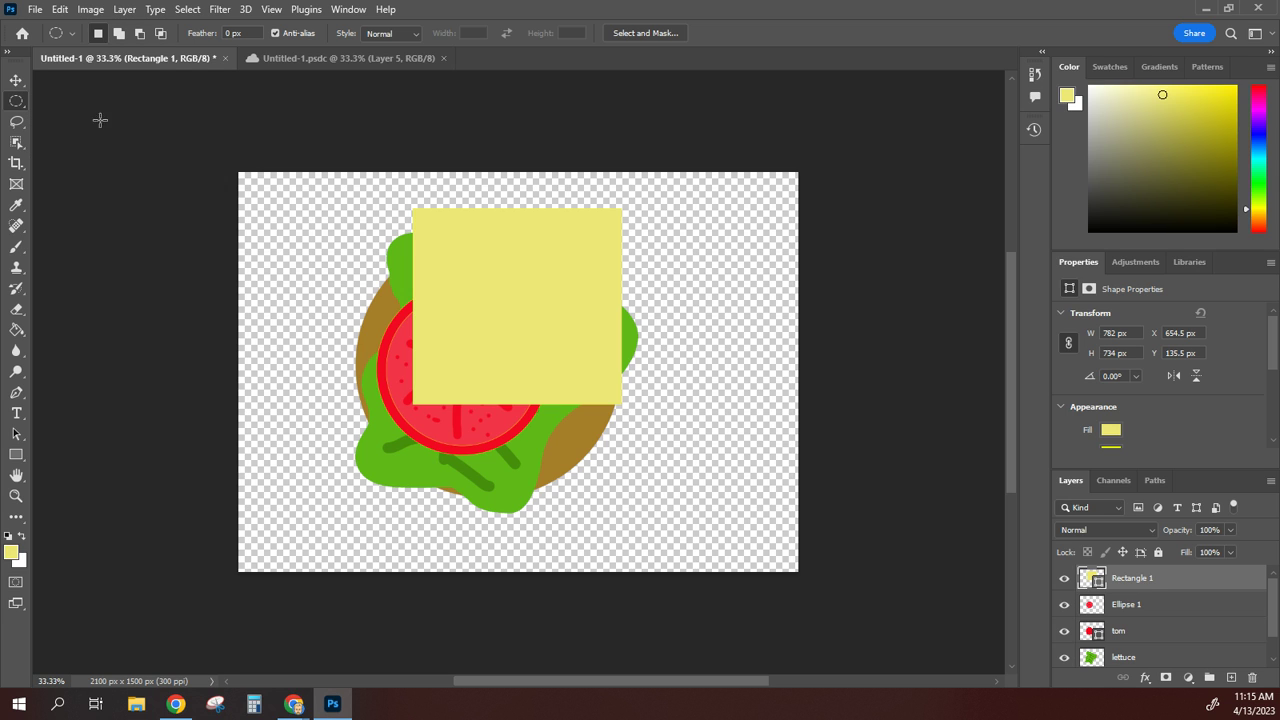
left_click_drag(437, 235, 463, 256)
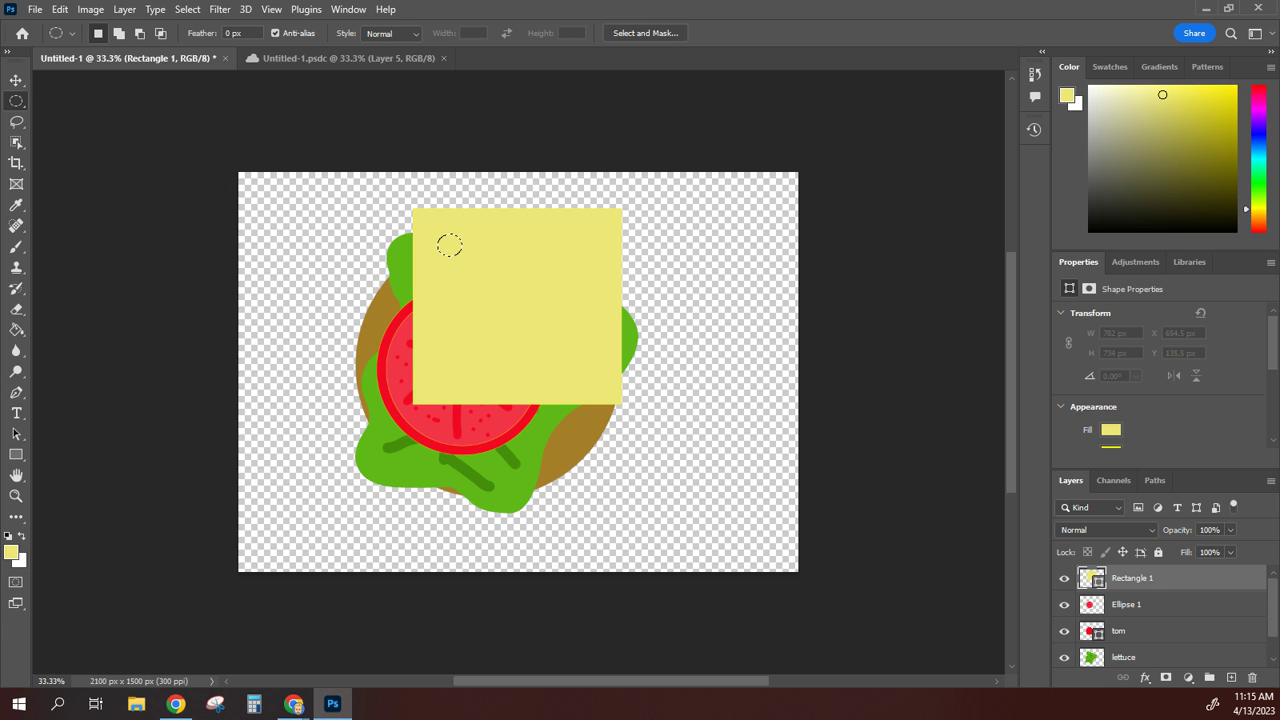
key("Delete")
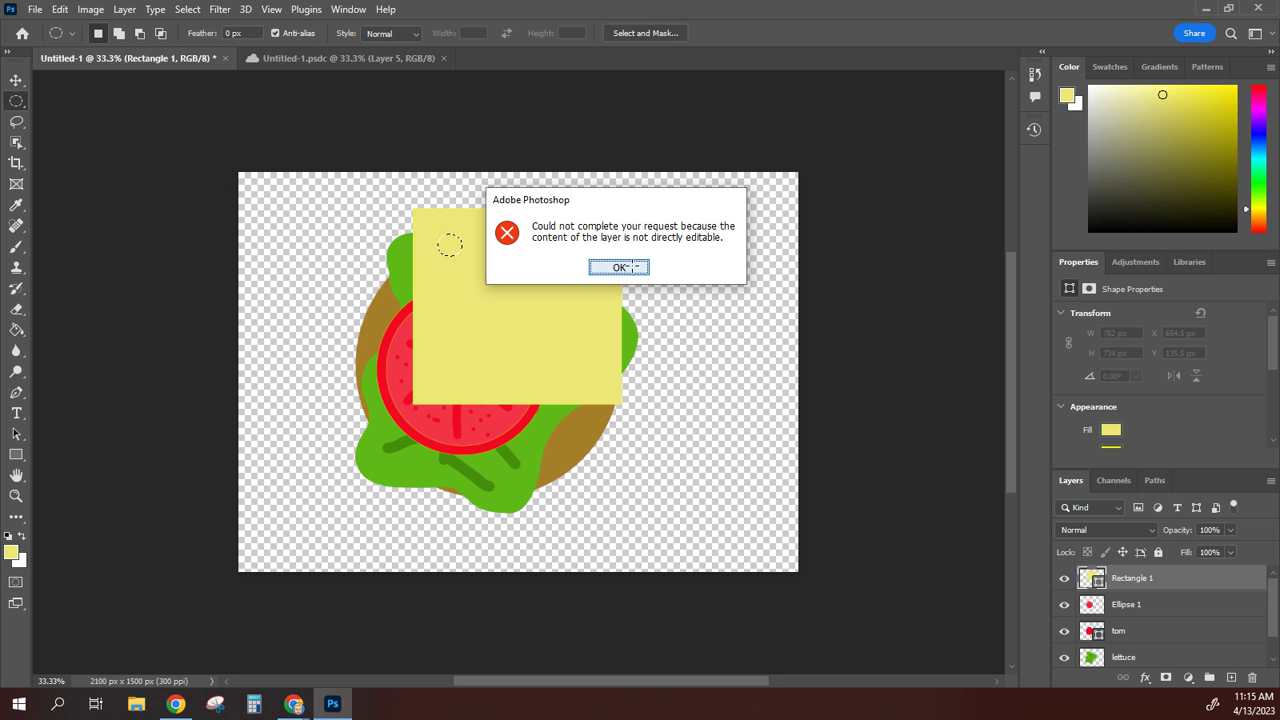
left_click(632, 267)
Step: Rename the cheese layer to Rectang 1 and clear the elliptical selection on the cheese
double_click(1132, 578)
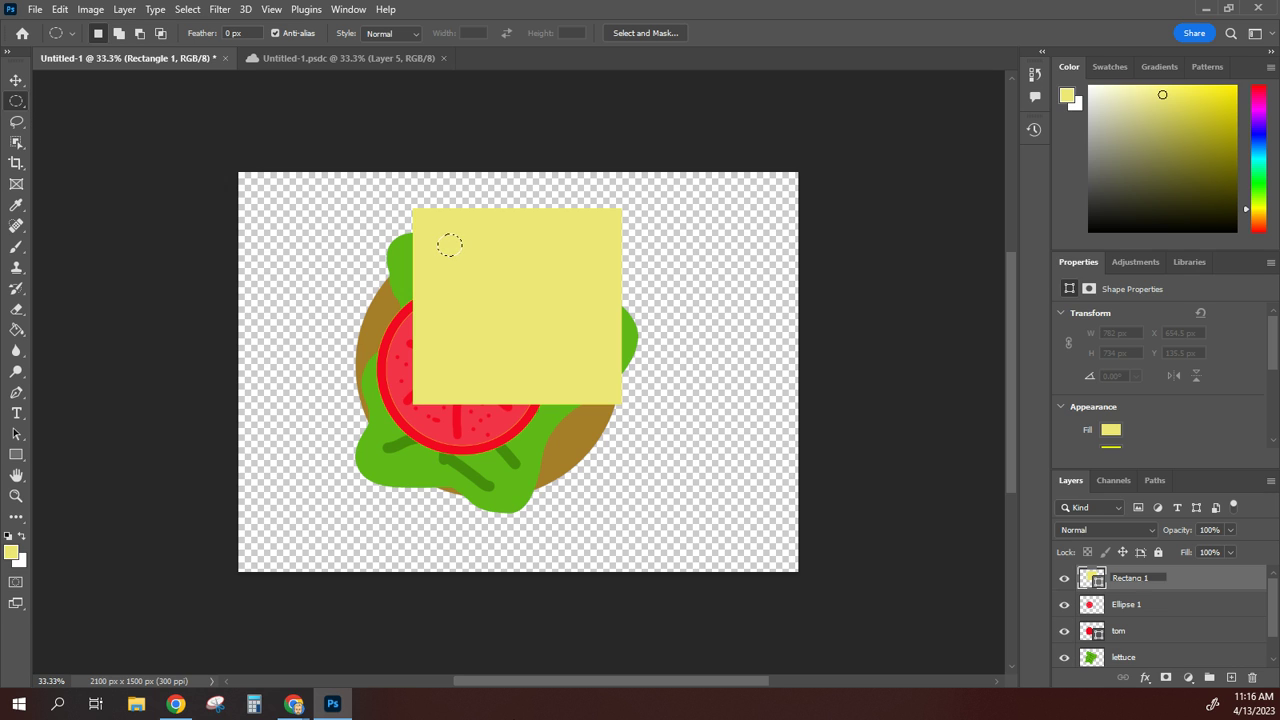
left_click(449, 245)
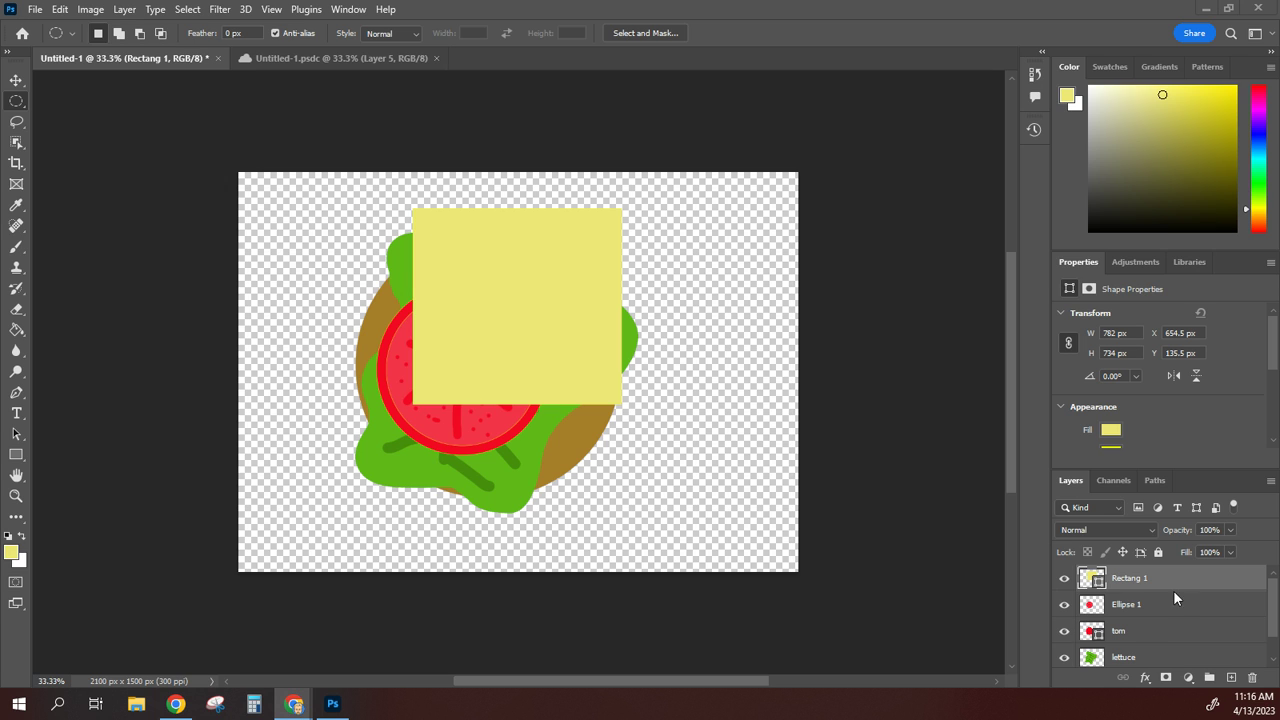
left_click(14, 90)
left_click_drag(537, 320, 472, 363)
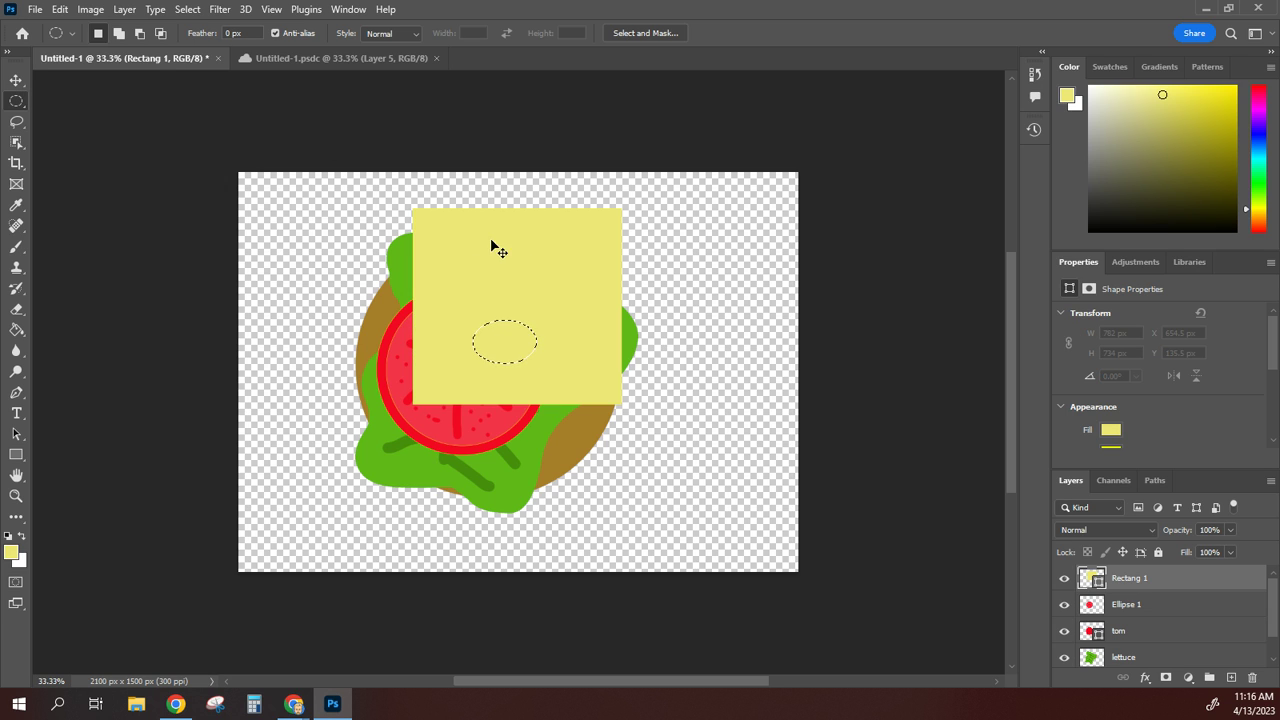
left_click(507, 296)
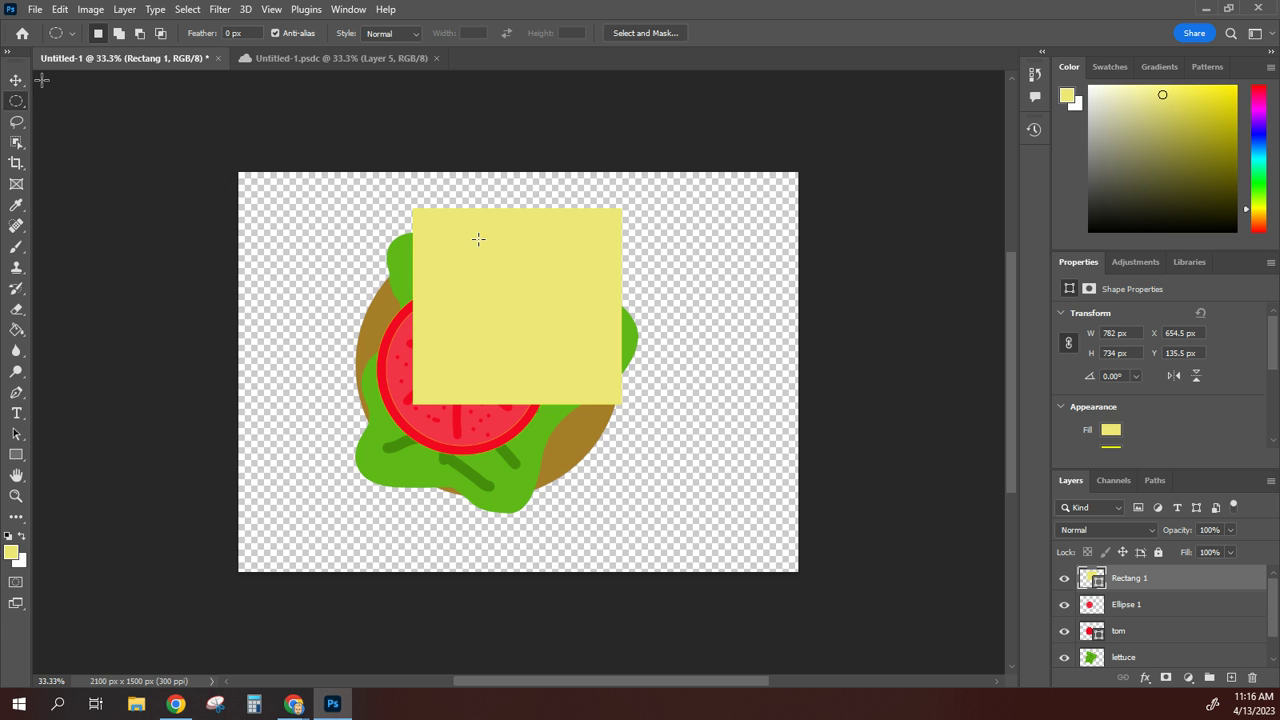
Step: Rasterize the cheese rectangle's layer and move the cheese to about X 735 px, Y 357 px
key("v")
left_click_drag(473, 300, 504, 342)
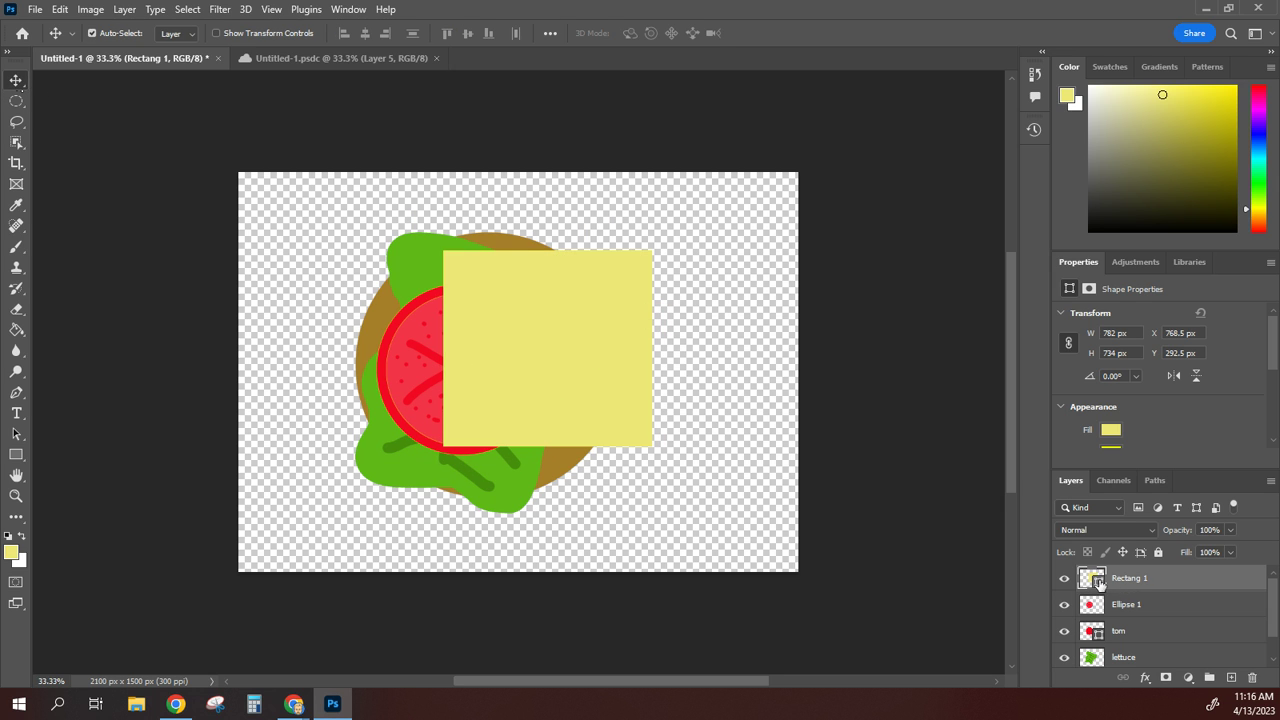
left_click_drag(637, 371, 628, 345)
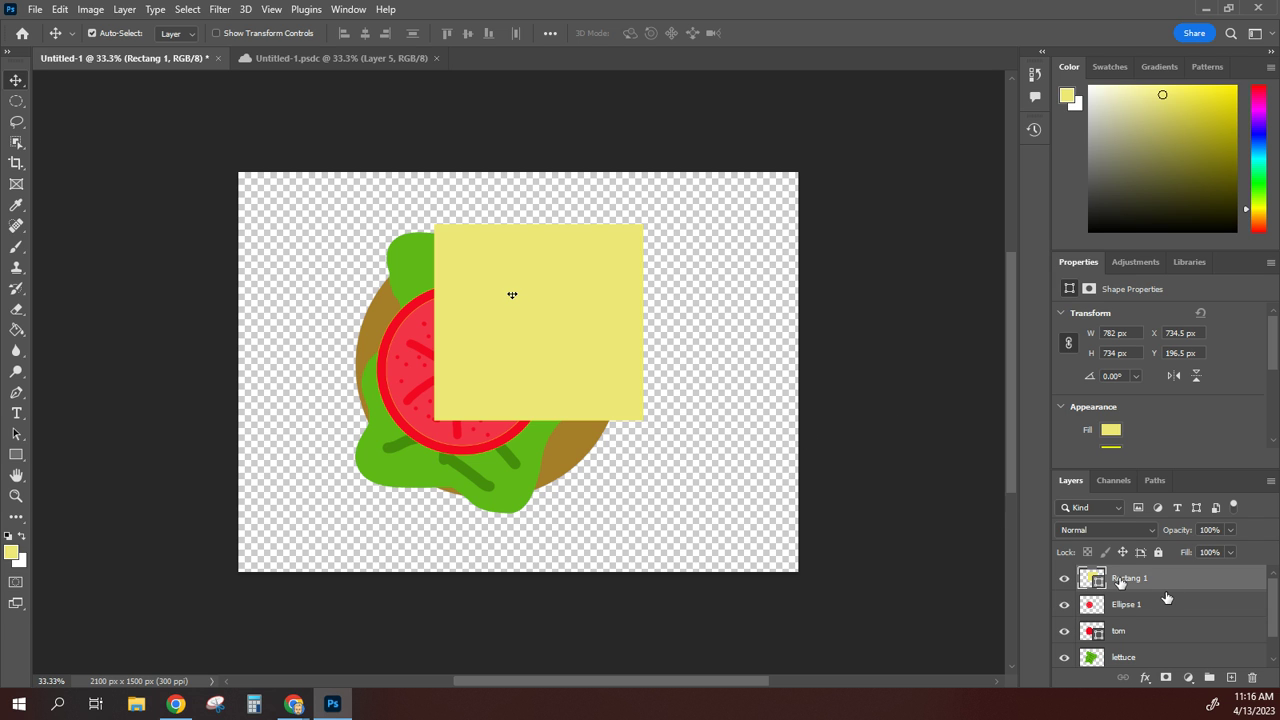
right_click(1119, 580)
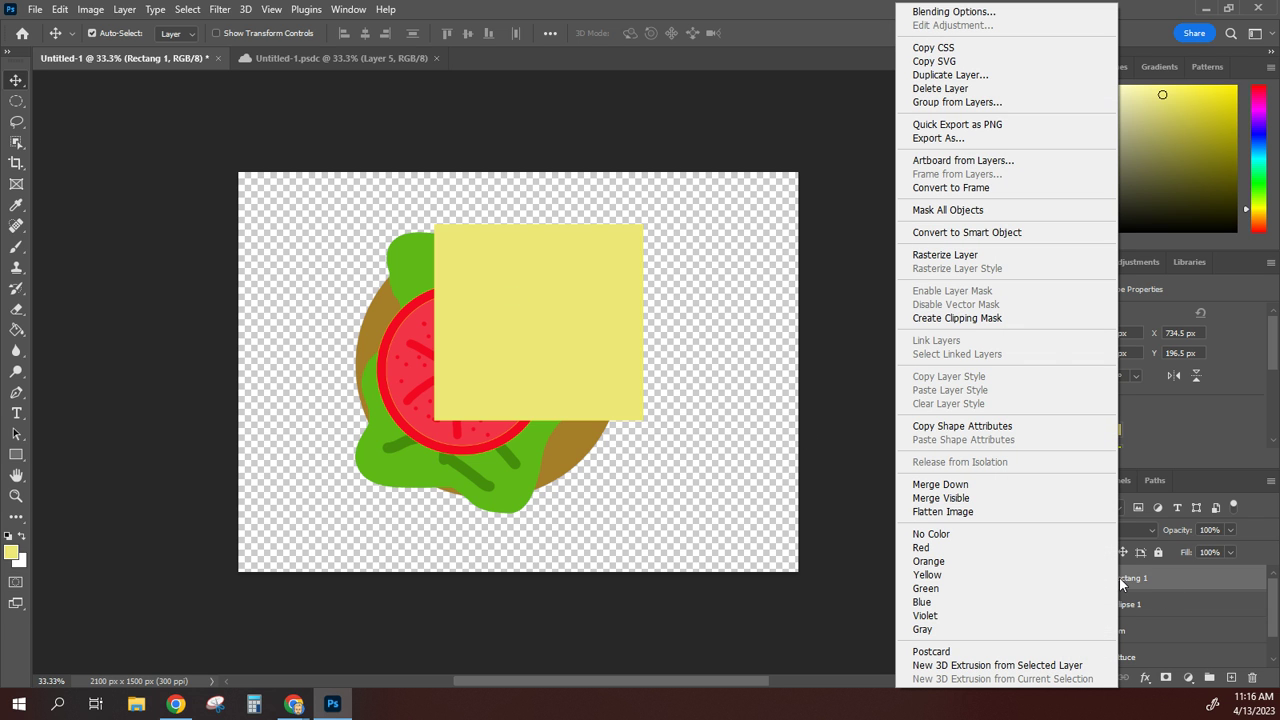
left_click(981, 258)
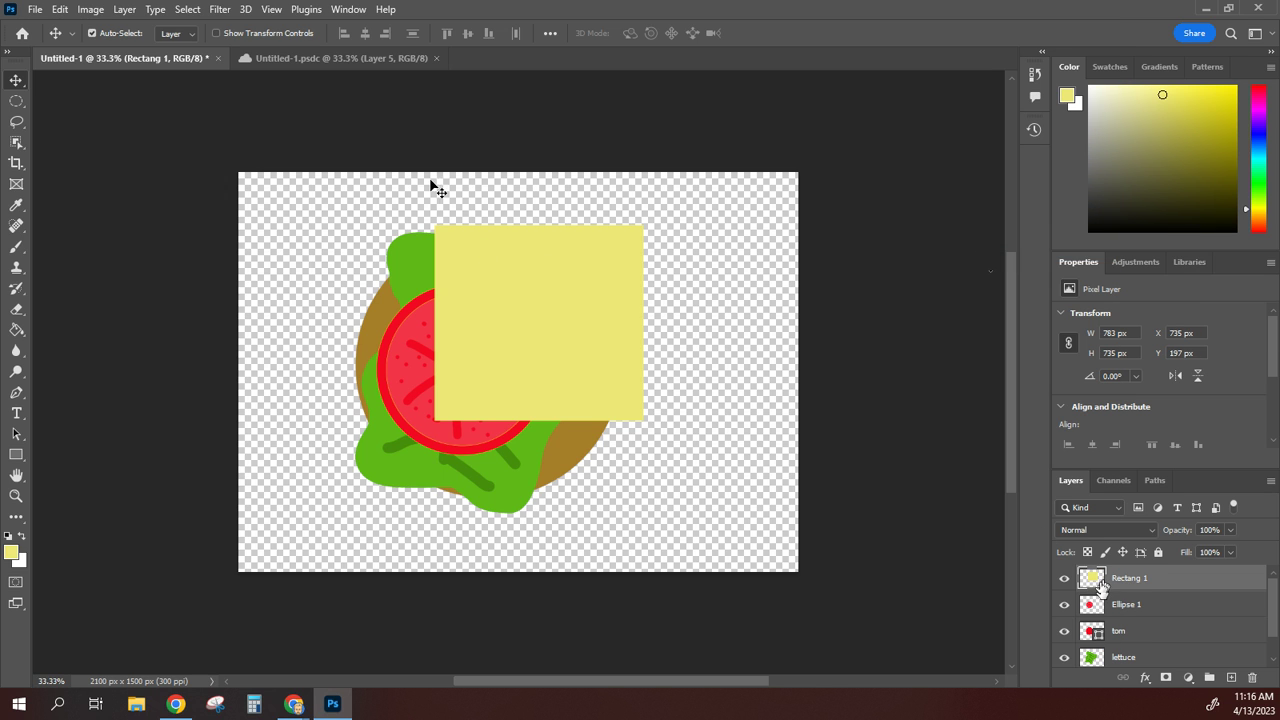
left_click_drag(607, 372, 580, 300)
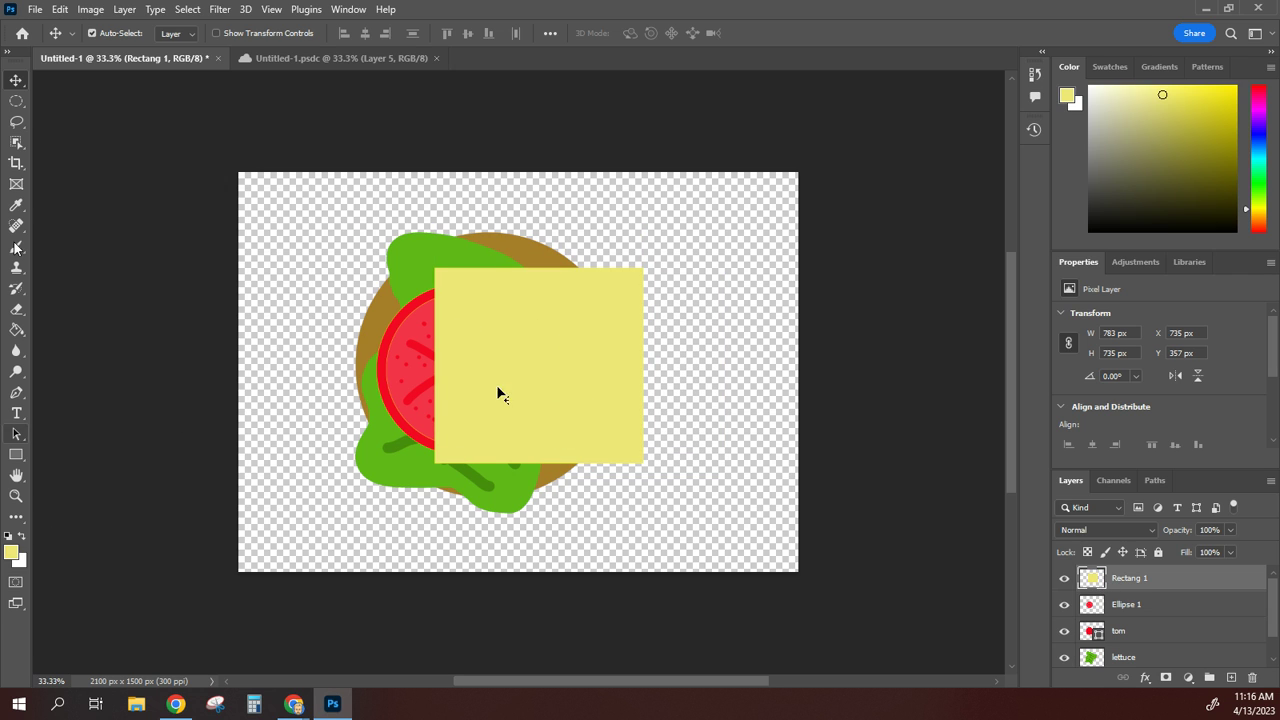
Step: Cut seven small round holes across the inside of the cheese using elliptical selections
left_click(16, 102)
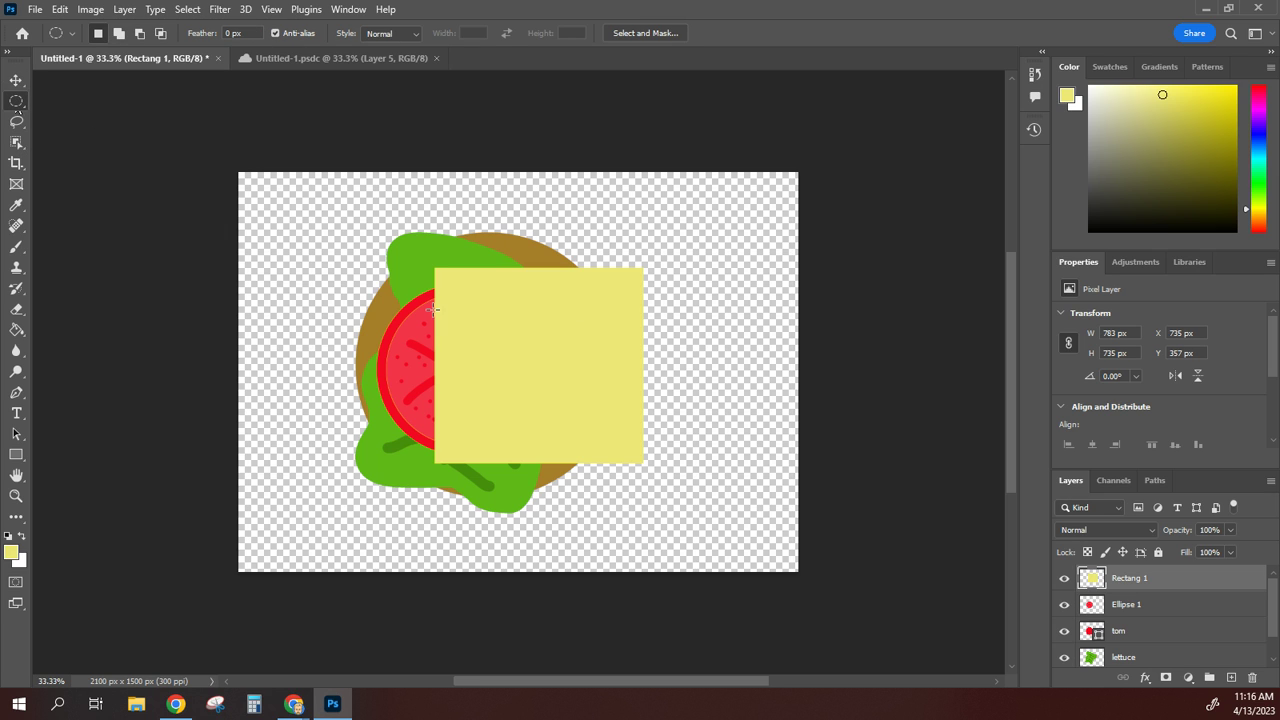
left_click_drag(464, 298, 594, 348)
key("Delete")
key("Delete")
key("Delete")
left_click_drag(505, 351, 534, 420)
key("Delete")
key("Delete")
key("Delete")
left_click_drag(457, 394, 479, 409)
key("Delete")
Step: Cut another small hole near the cheese's upper-right corner and round notches along all four of its edges
left_click_drag(590, 291, 642, 313)
key("Delete")
key("Delete")
left_click_drag(607, 467, 628, 448)
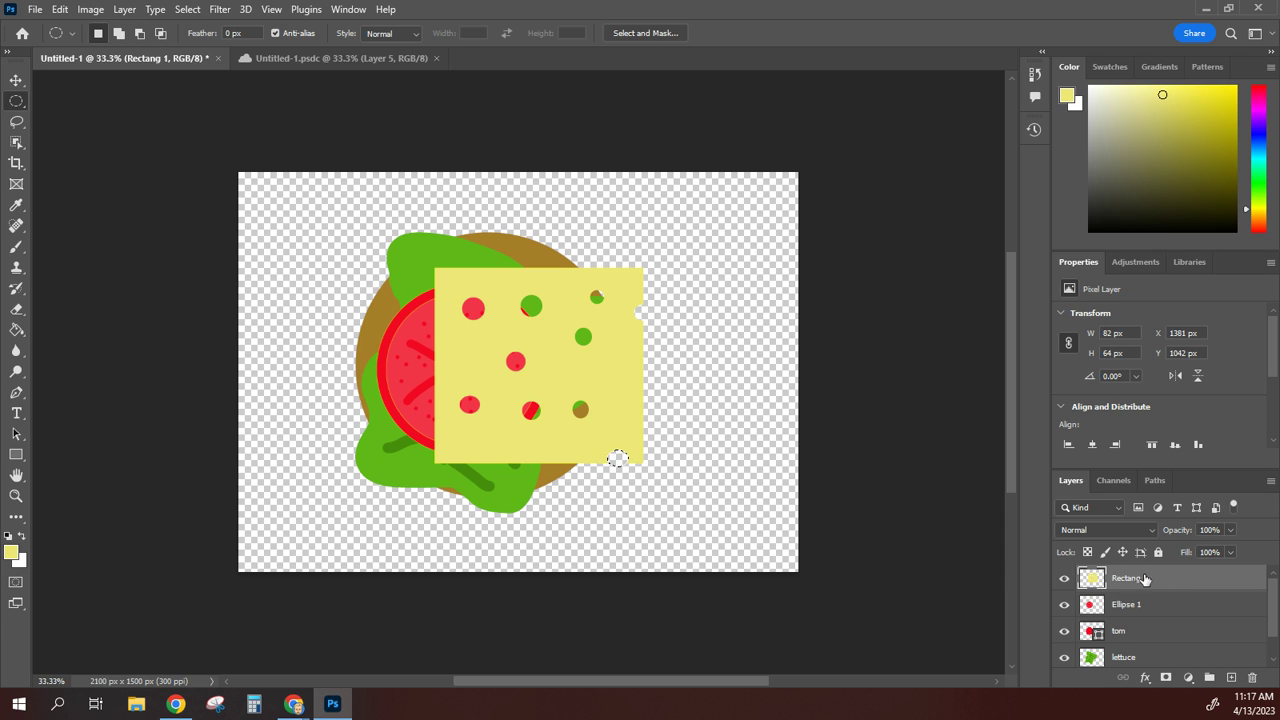
key("Delete")
left_click_drag(489, 267, 498, 278)
left_click_drag(428, 358, 447, 377)
left_click_drag(477, 475, 500, 454)
left_click_drag(649, 373, 632, 392)
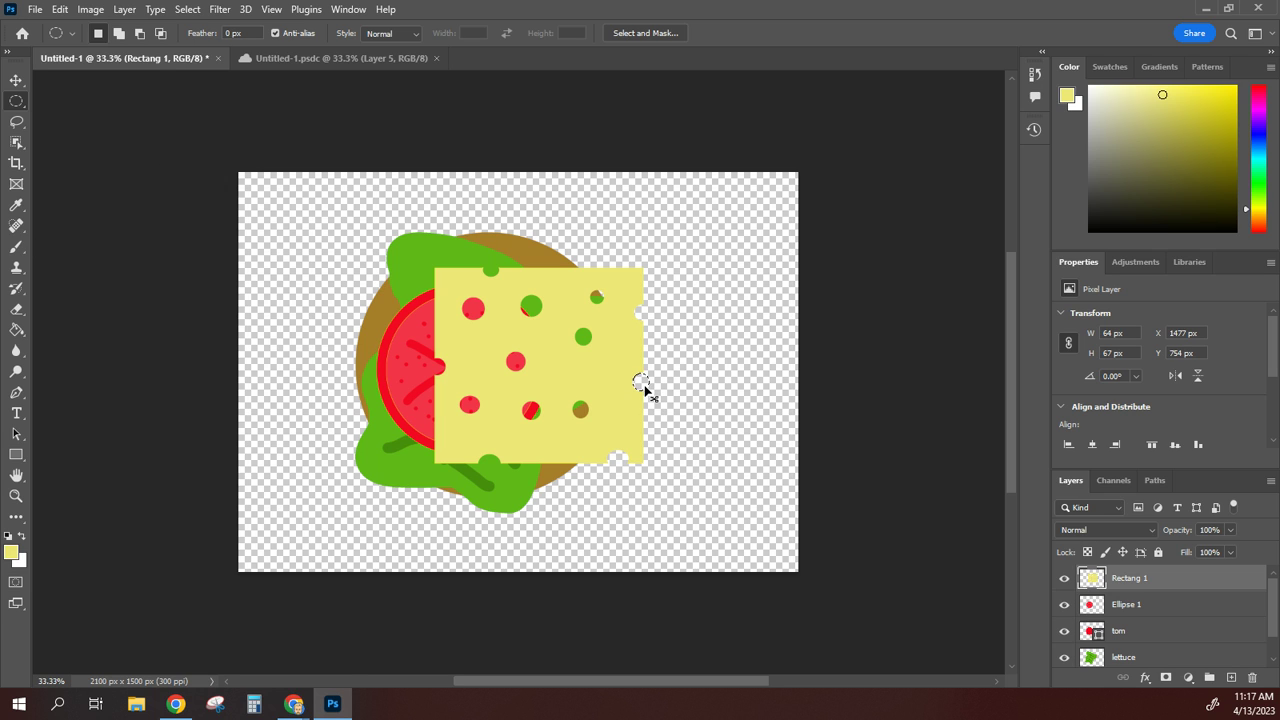
Step: Clear the selection and move the cheese over the tomato, to about X 438 px, Y 357 px
key("ctrl+d")
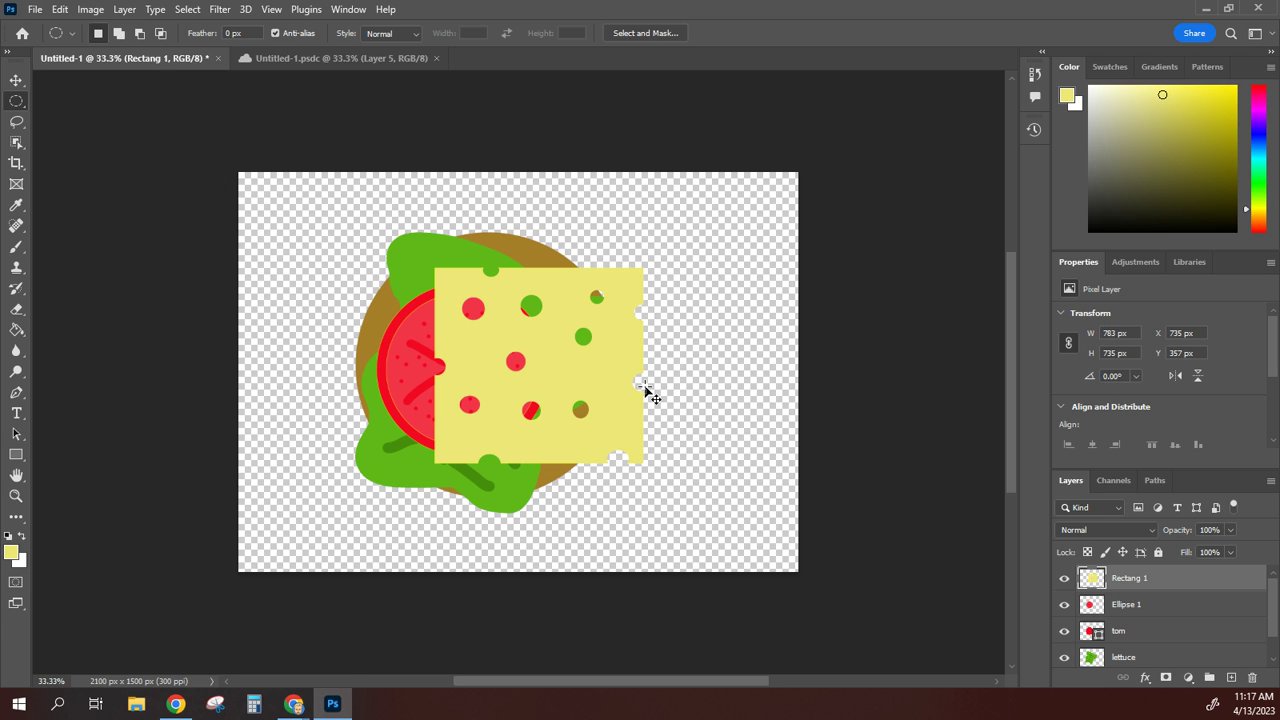
left_click(16, 81)
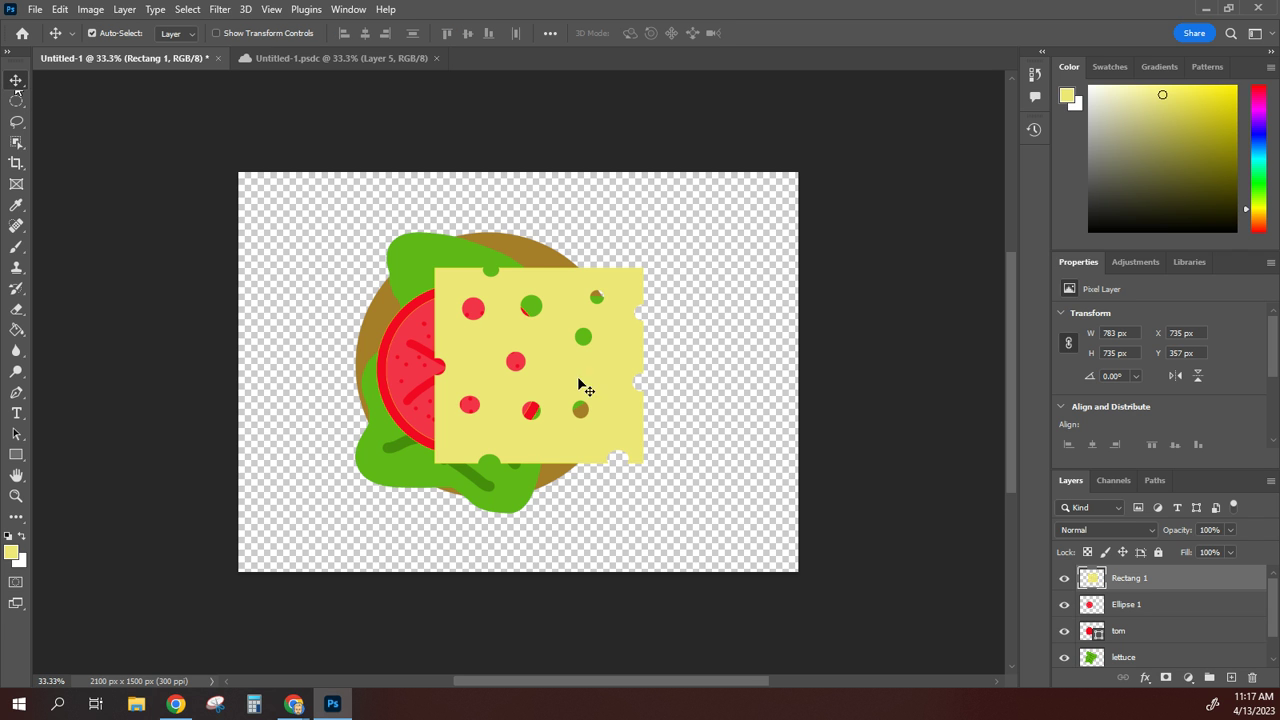
left_click_drag(580, 386, 495, 378)
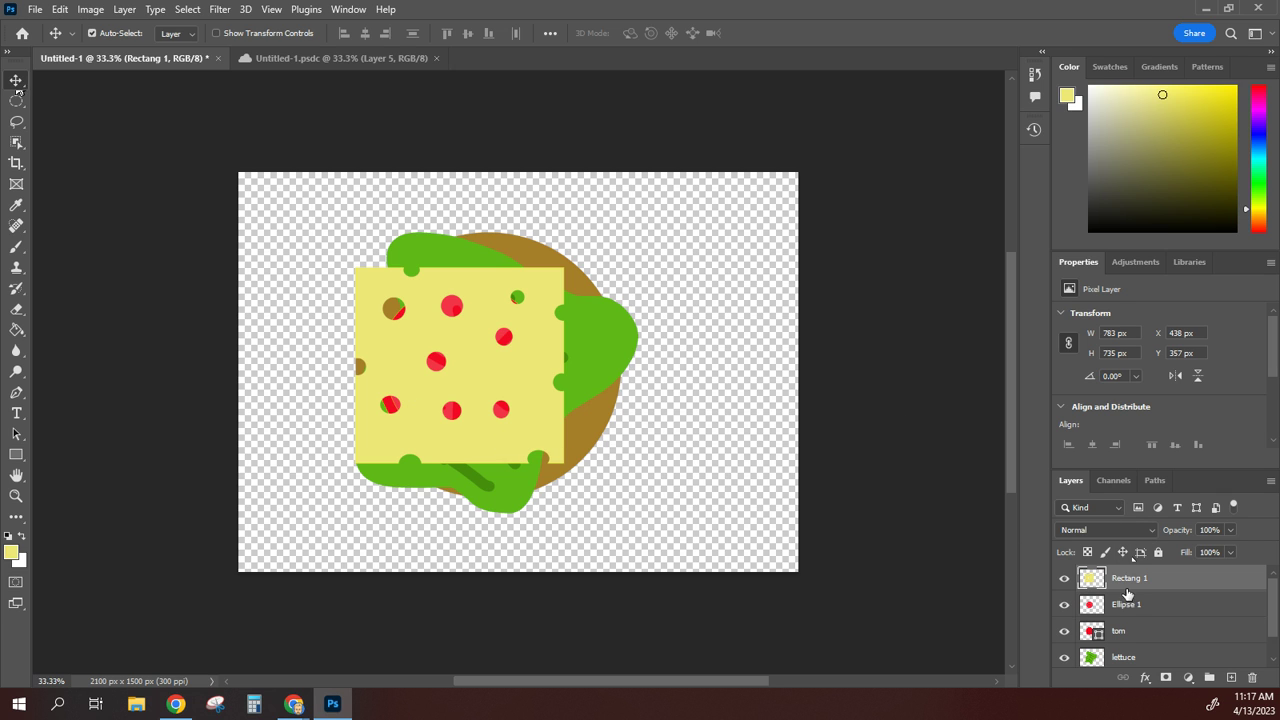
Step: Switch to the Untitled-1.psdc document and reposition its patty, tomato, pink onion strips and sesame bun as separate layers
left_click(313, 62)
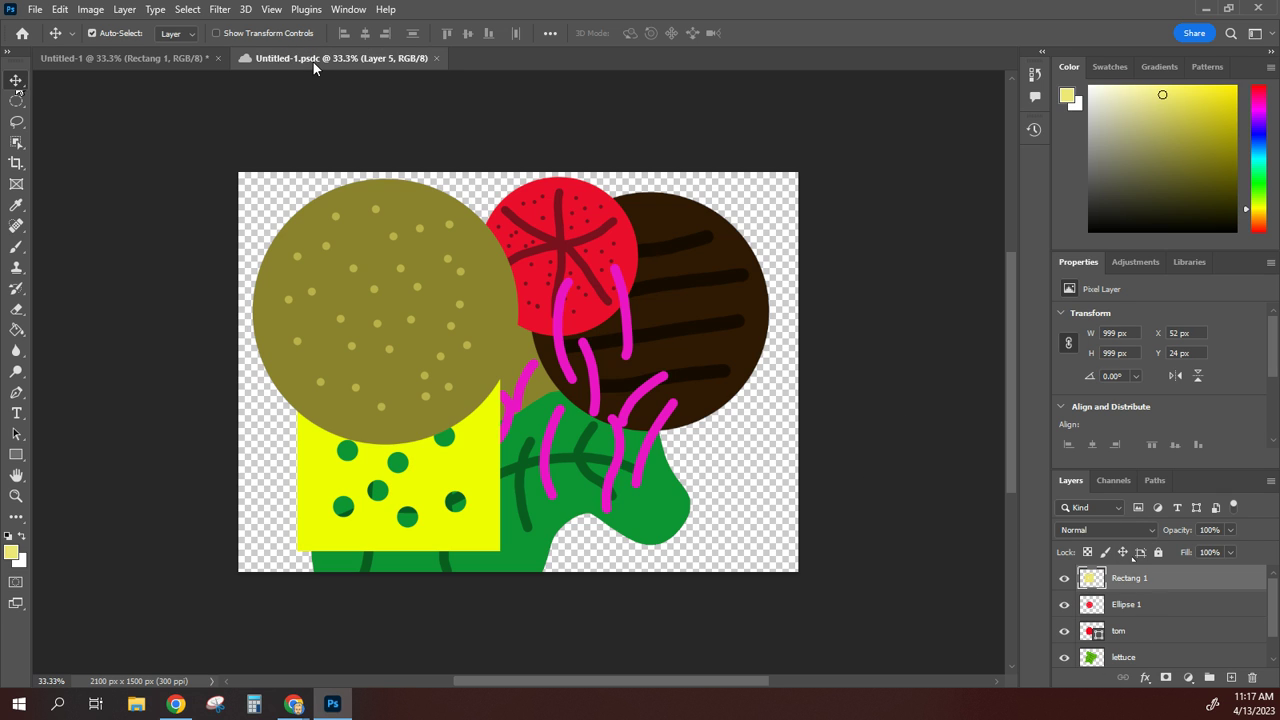
left_click_drag(625, 298, 675, 342)
left_click_drag(742, 352, 710, 266)
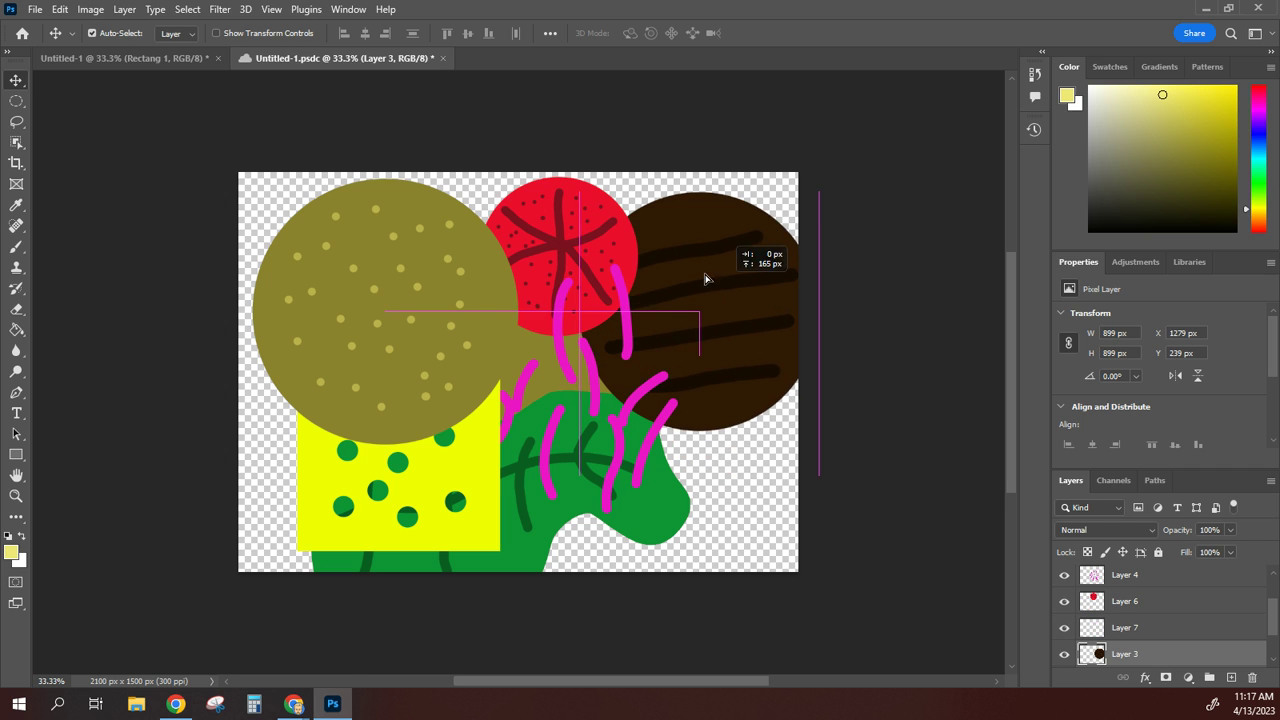
left_click_drag(583, 240, 556, 236)
mouse_move(506, 413)
left_mouse_down()
mouse_move(540, 387)
mouse_move(640, 365)
mouse_move(600, 430)
mouse_move(518, 426)
left_mouse_up()
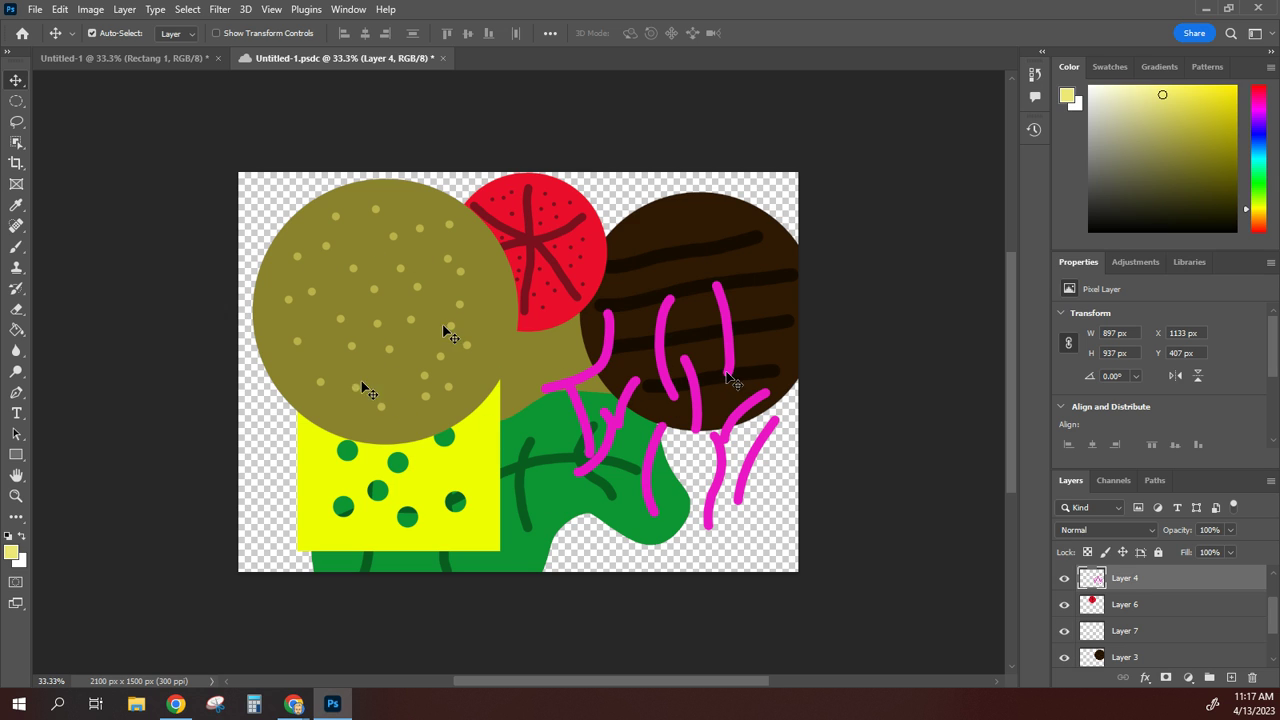
left_click_drag(398, 294, 431, 381)
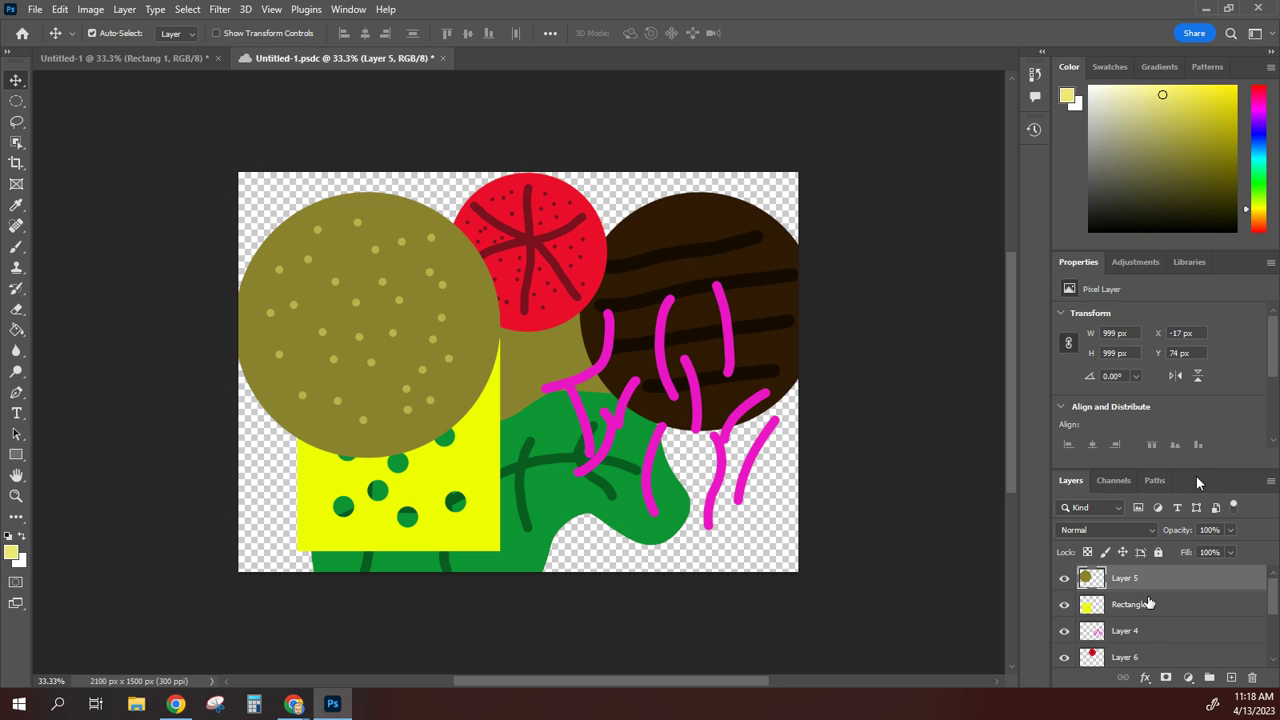
Step: Enlarge the Layers panel, shift the sesame bun up and left, and move the cheese over the patty to about X 1133 px, Y 175 px
left_click_drag(1194, 474, 1195, 368)
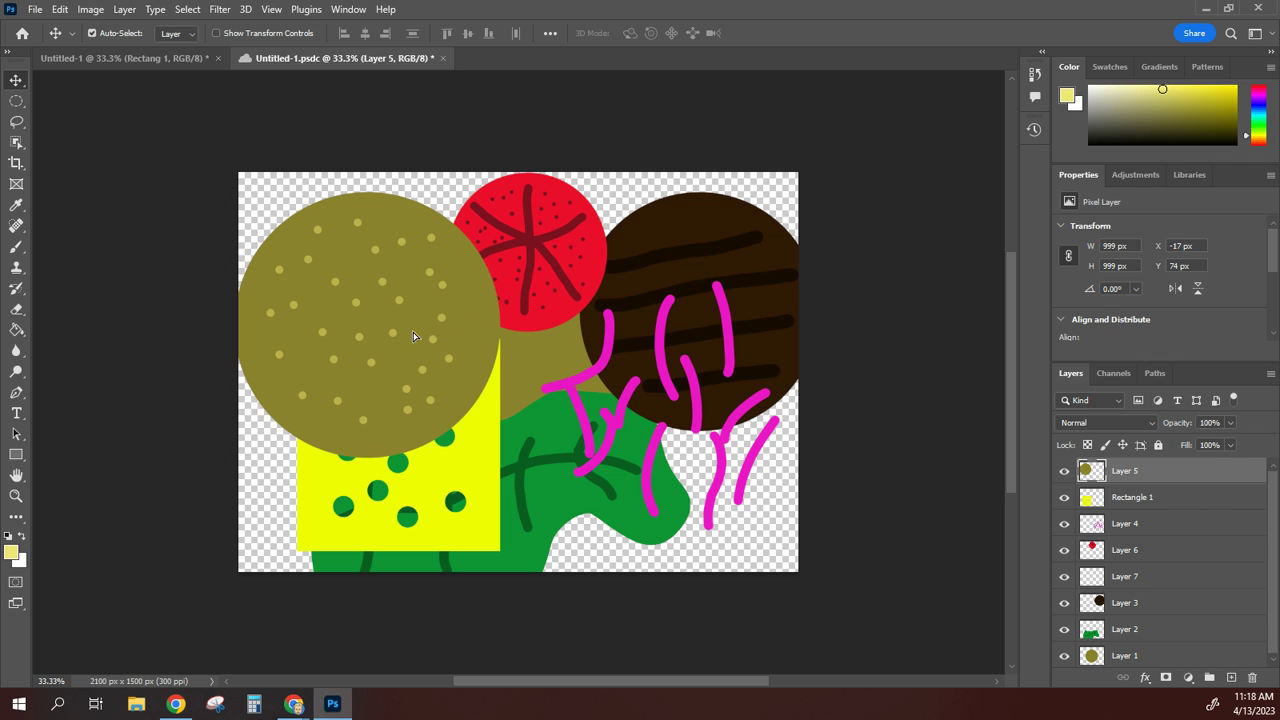
left_click_drag(490, 483, 437, 430)
left_click_drag(437, 487, 680, 366)
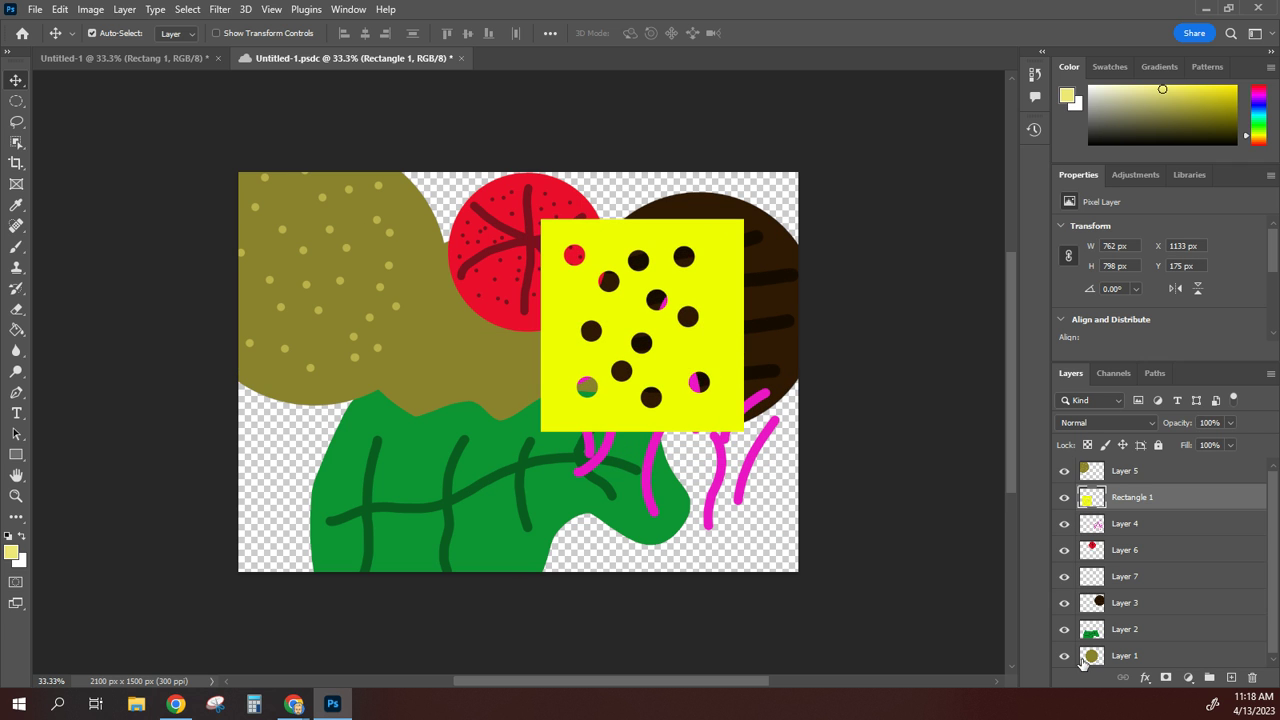
Step: Reorder Layer 4 above Rectangle 1 and Layer 6 below Layer 3, and move the tomato to about X 983 px, Y 654 px
left_click_drag(1151, 530, 1160, 498)
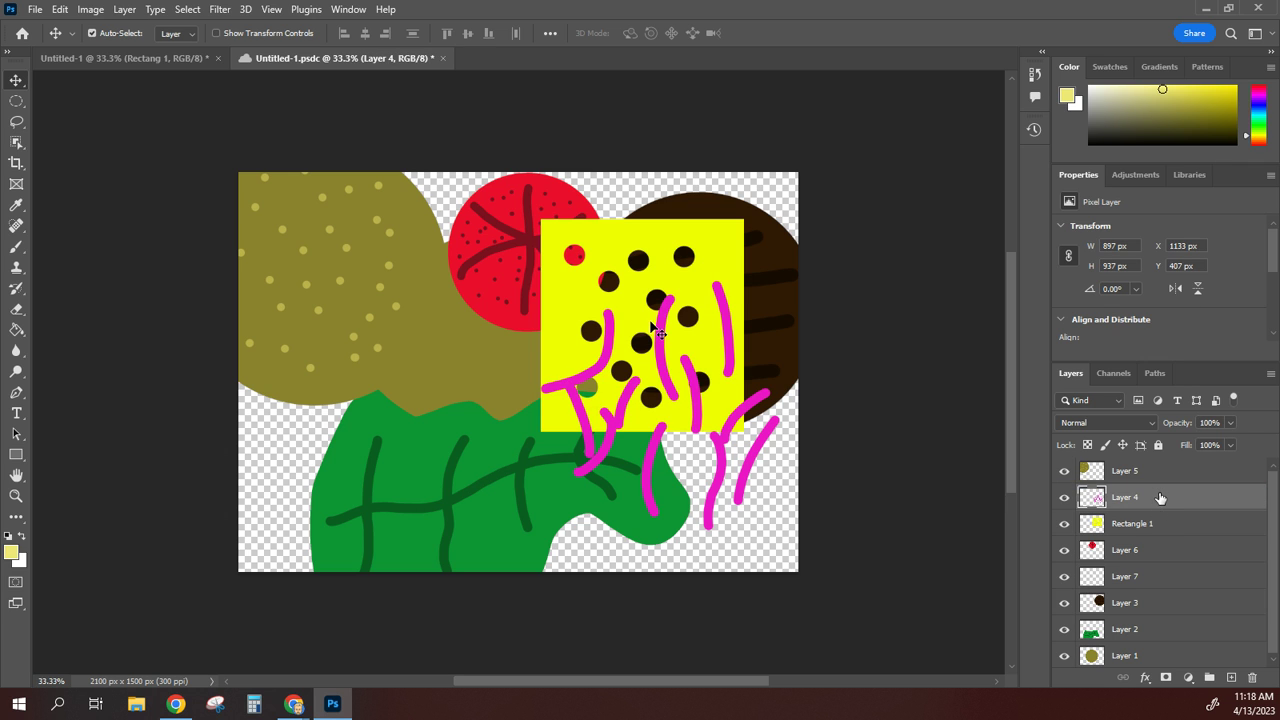
left_click_drag(520, 280, 737, 377)
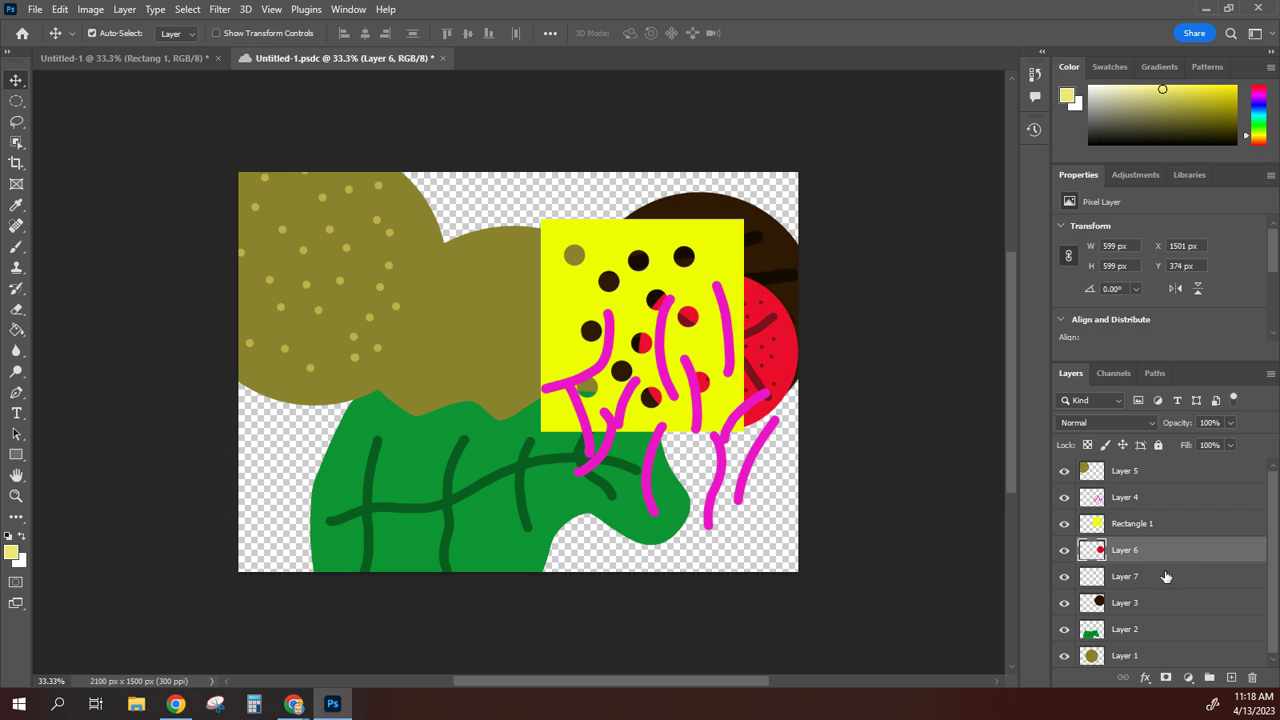
left_click_drag(1131, 551, 1125, 616)
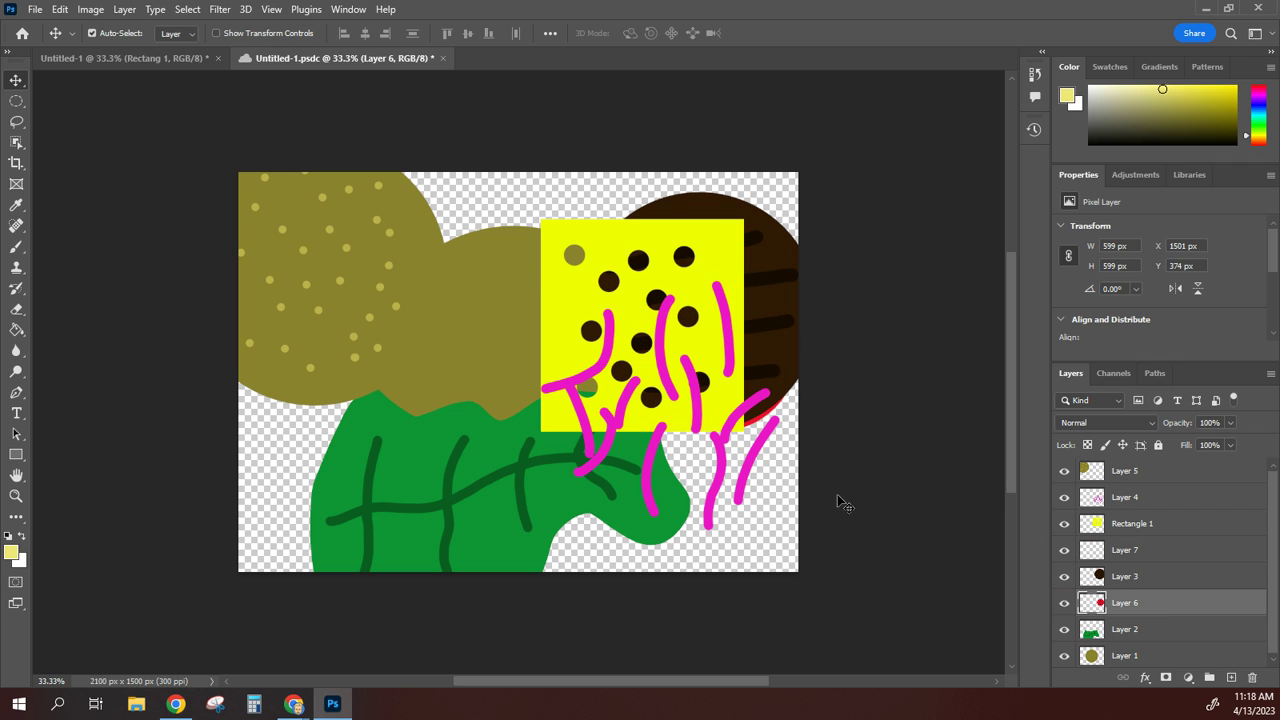
left_click_drag(760, 425, 622, 500)
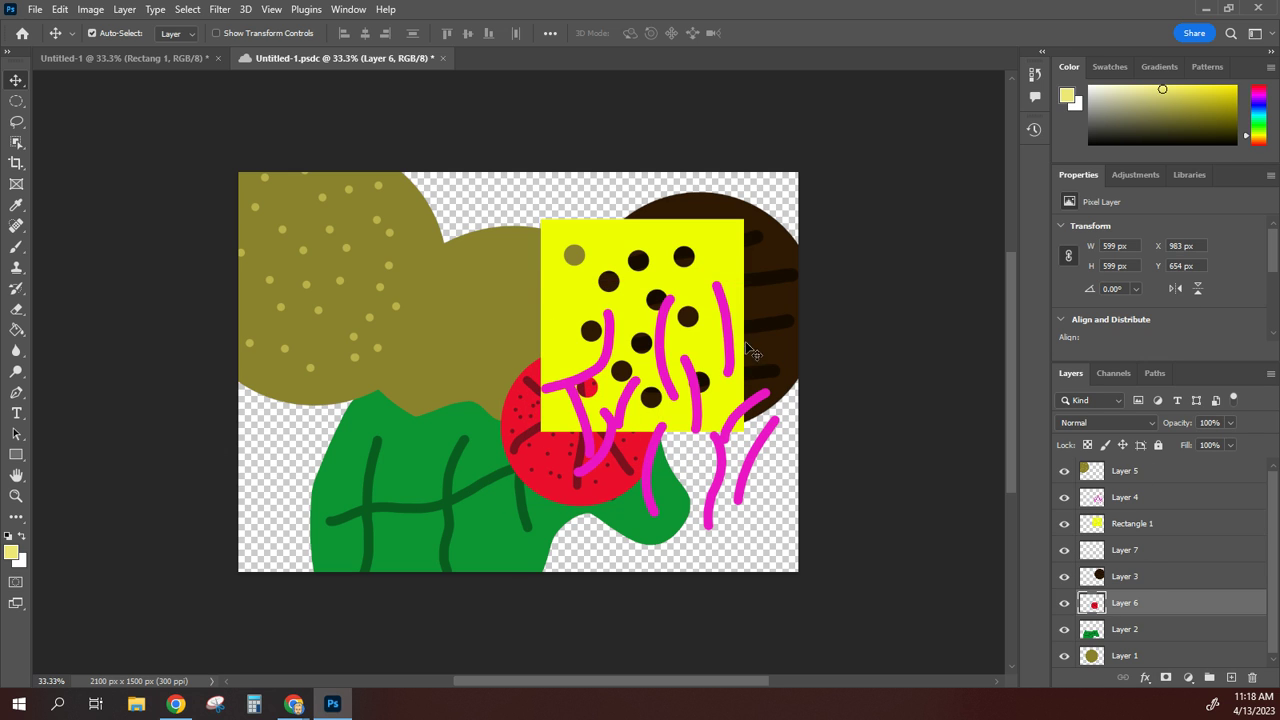
Step: Move the sesame bun to about X 134 px, Y 24 px, and bring the lettuce, cheese, tomato, patty and onion strips into an overlapping stack
left_click_drag(304, 308, 397, 347)
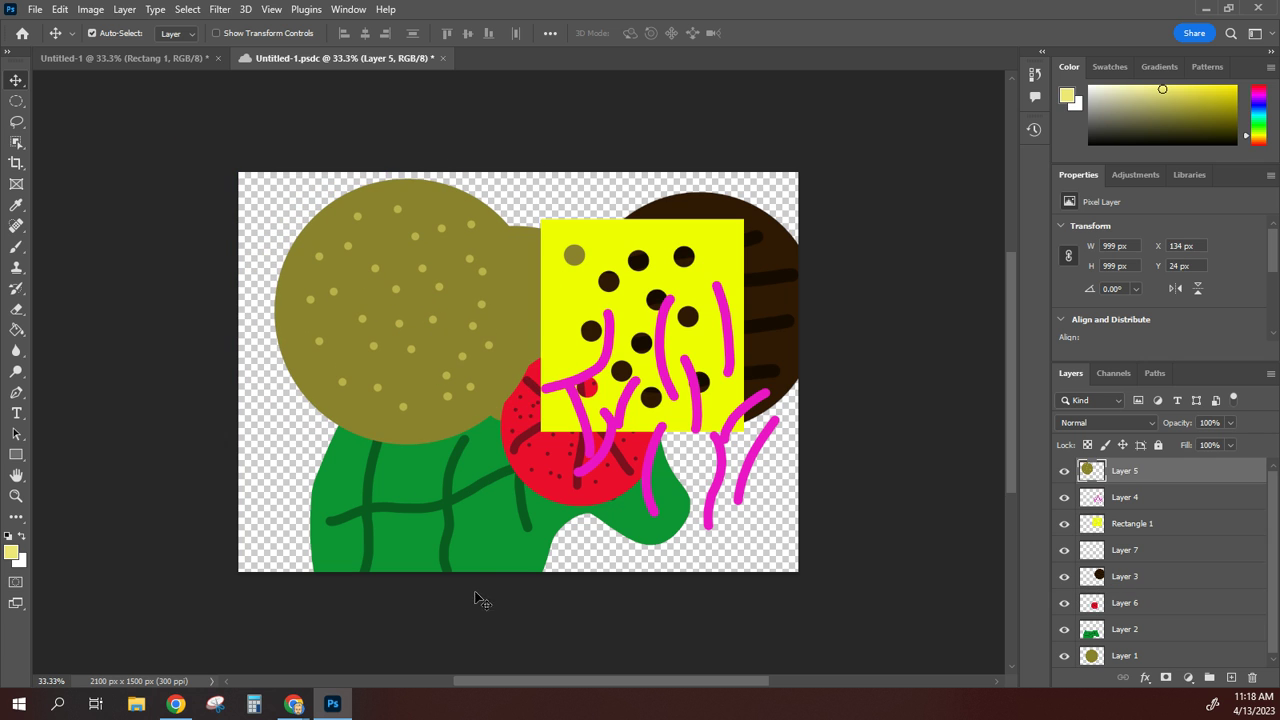
left_click_drag(467, 533, 485, 493)
left_click_drag(564, 323, 440, 336)
left_click_drag(562, 488, 517, 493)
mouse_move(700, 268)
left_mouse_down()
mouse_move(600, 330)
mouse_move(588, 352)
mouse_move(655, 335)
mouse_move(672, 352)
mouse_move(686, 330)
mouse_move(688, 409)
left_mouse_up()
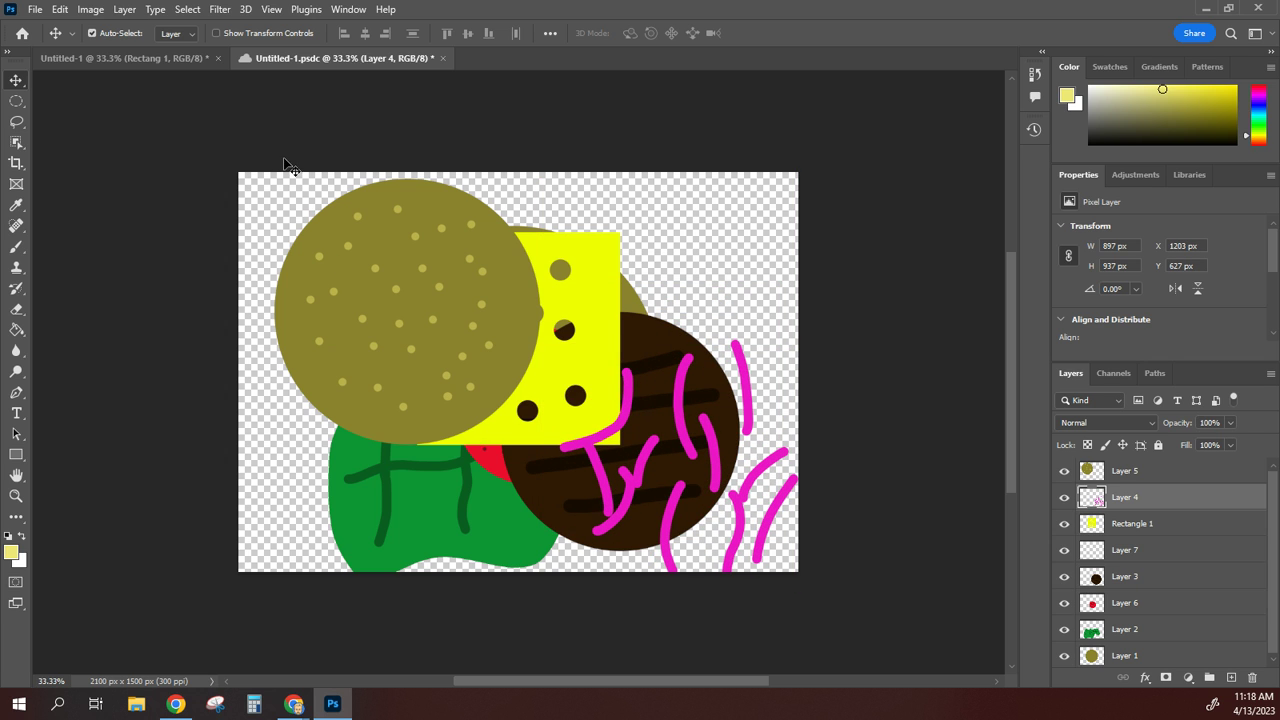
Step: Save the current document, and save it again to Creative Cloud under the name hamburger
left_click(34, 10)
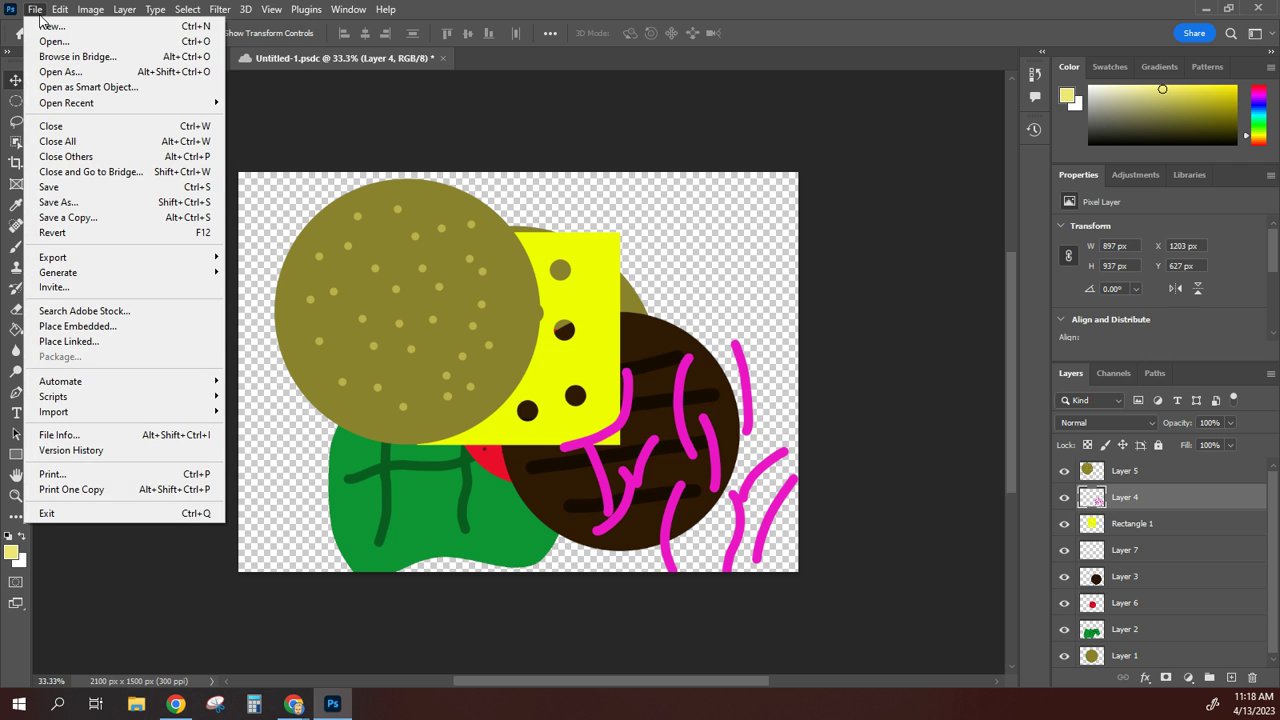
left_click(52, 193)
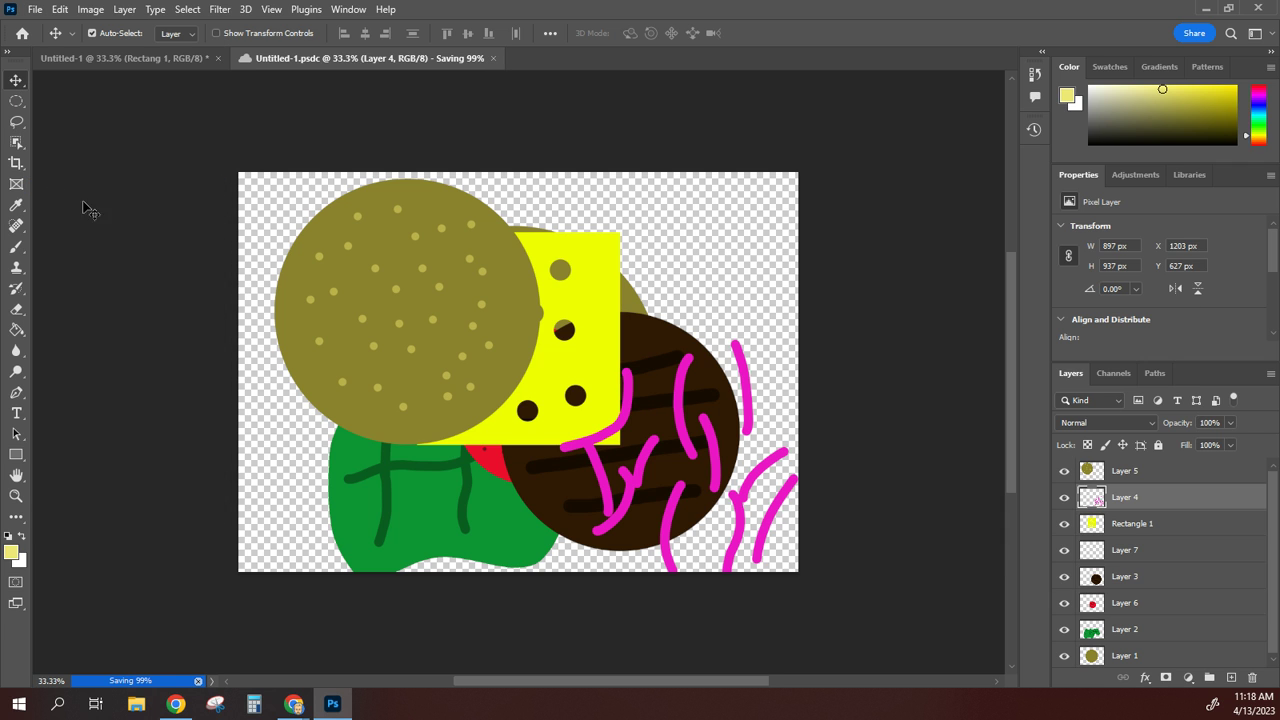
left_click(34, 10)
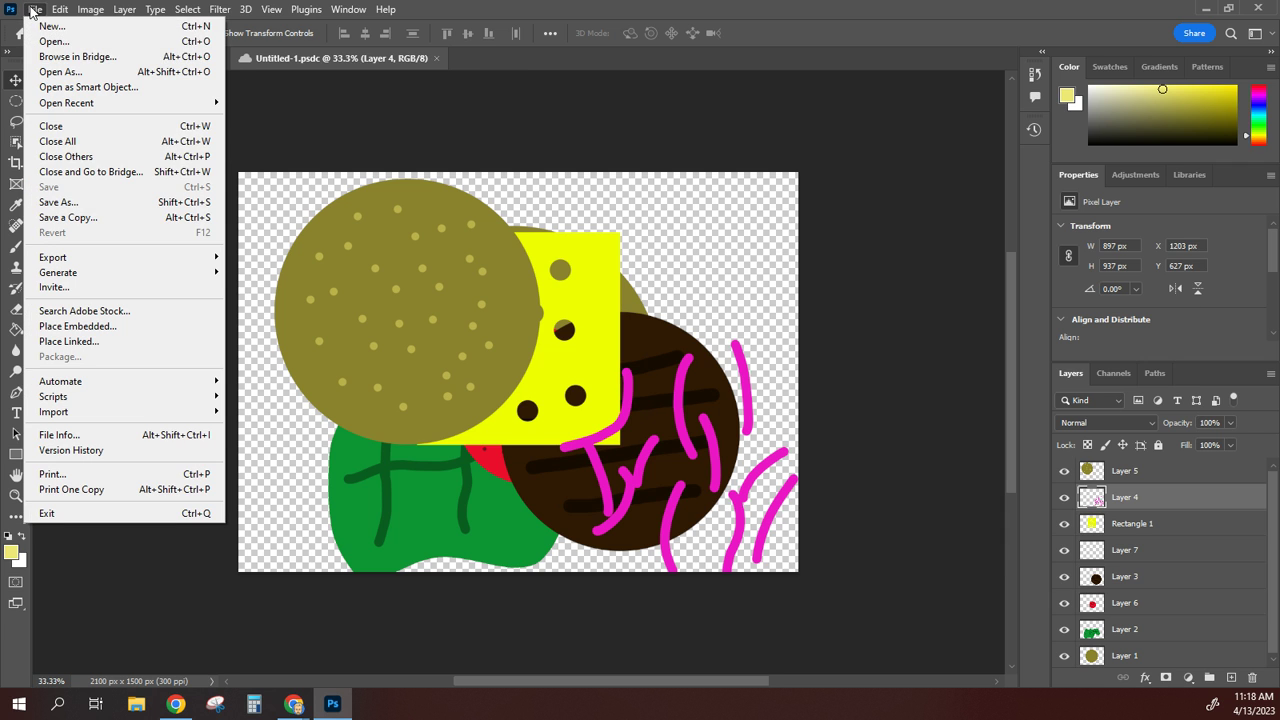
left_click(75, 202)
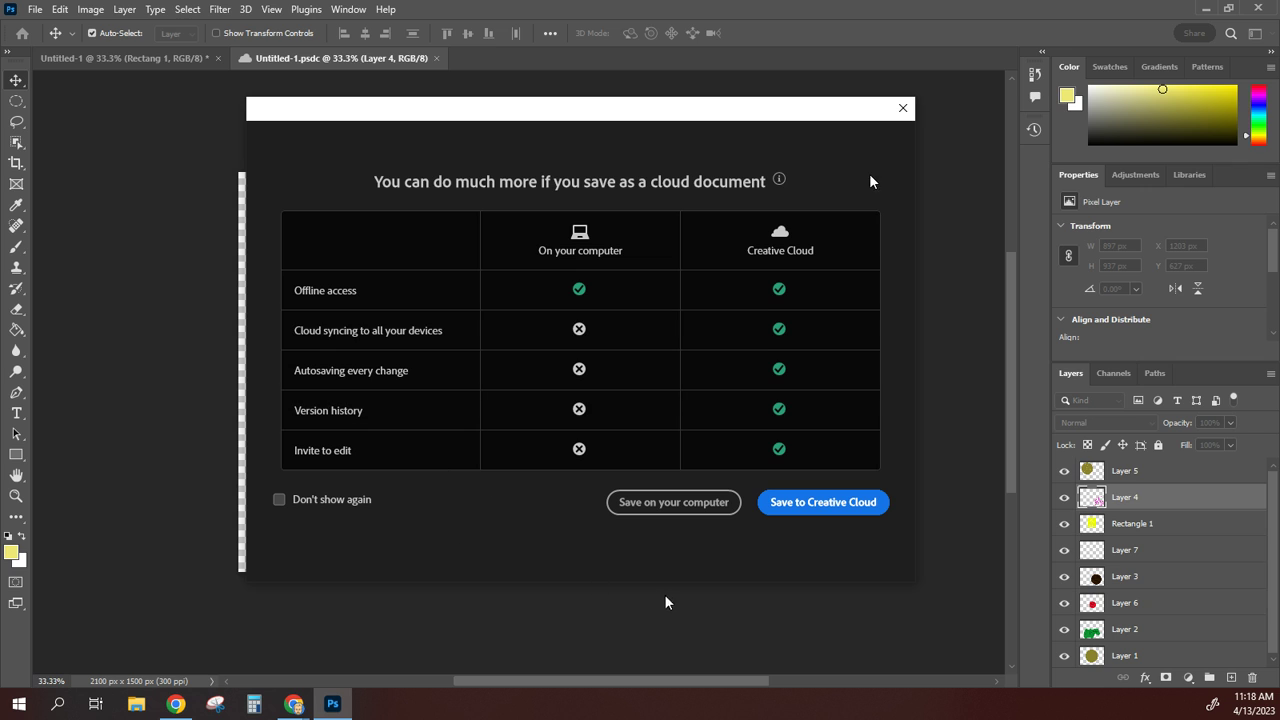
left_click(646, 502)
left_click(818, 503)
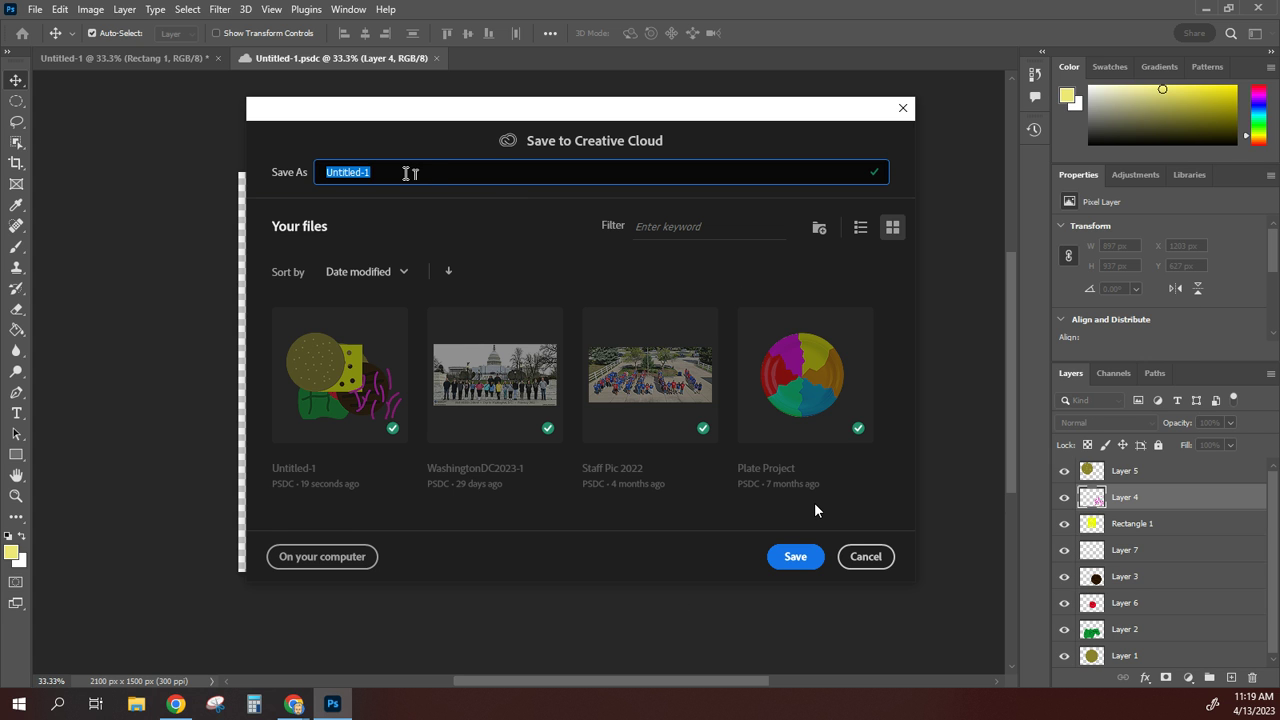
type("hamburger")
left_click(796, 563)
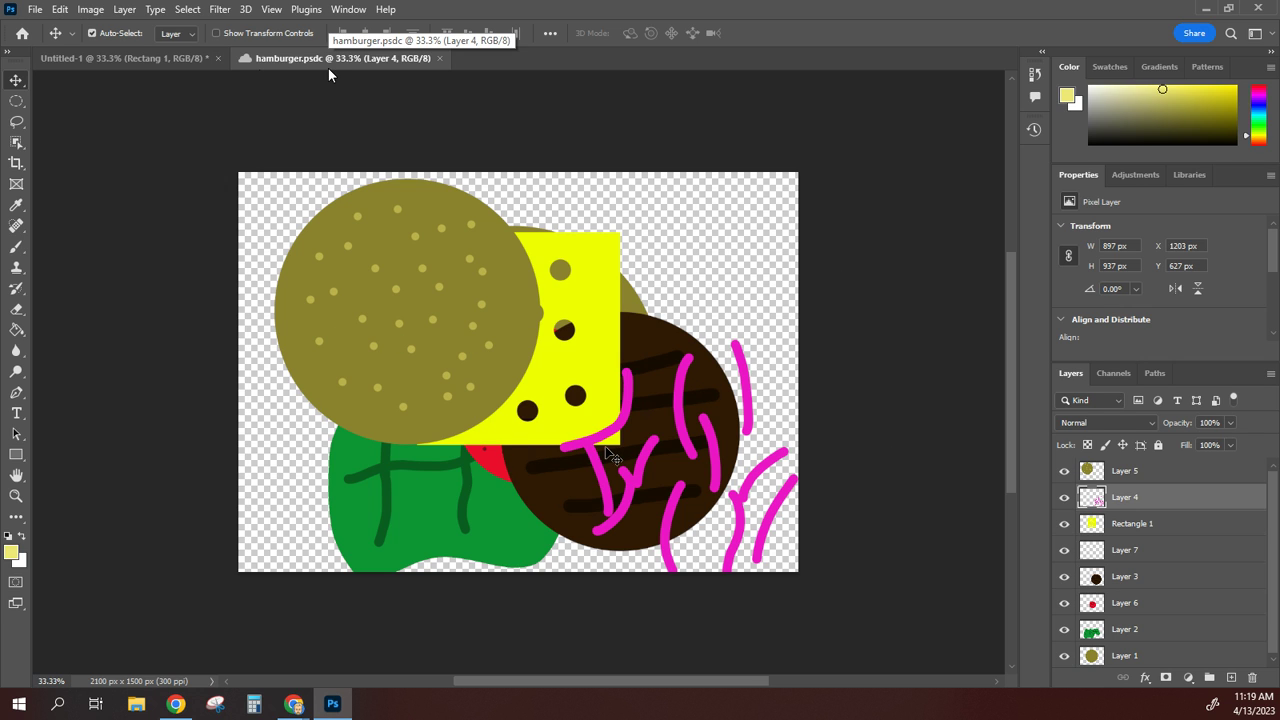
Step: Move the sesame bun to about X 51 px, Y -25 px and the pink onion strips to about X 711 px, Y 475 px
key("ctrl")
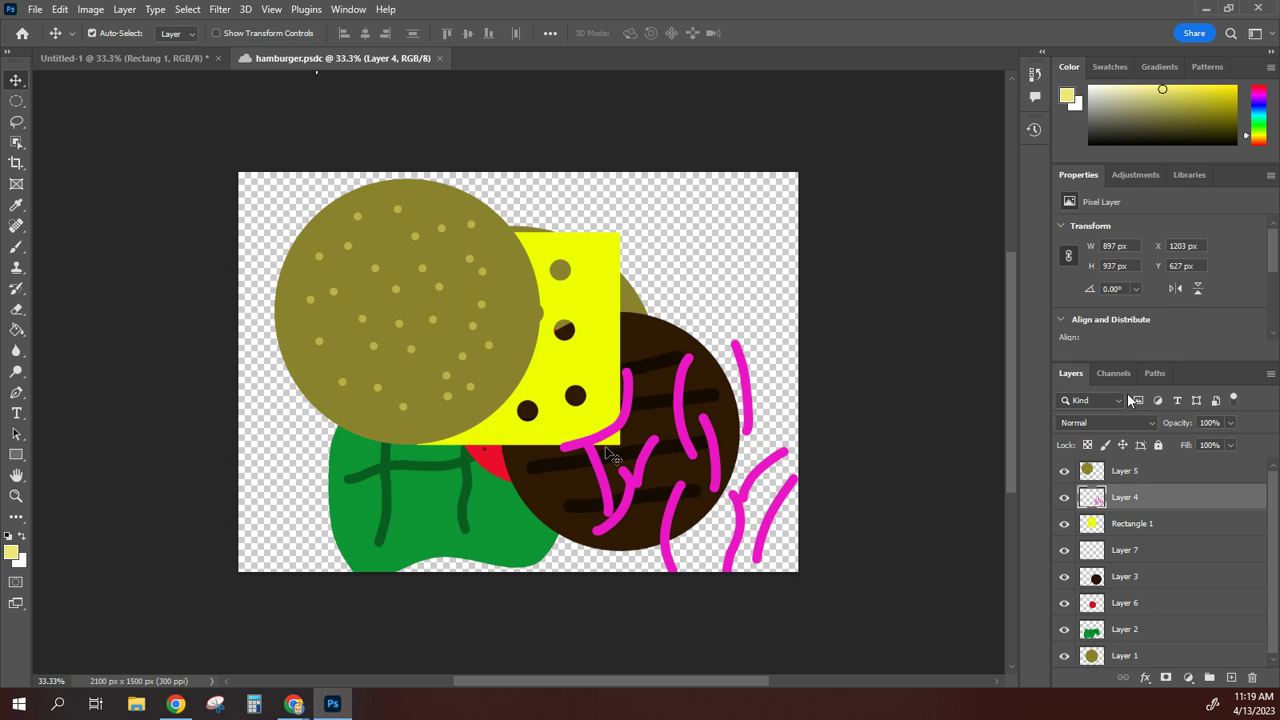
left_click_drag(429, 312, 407, 332)
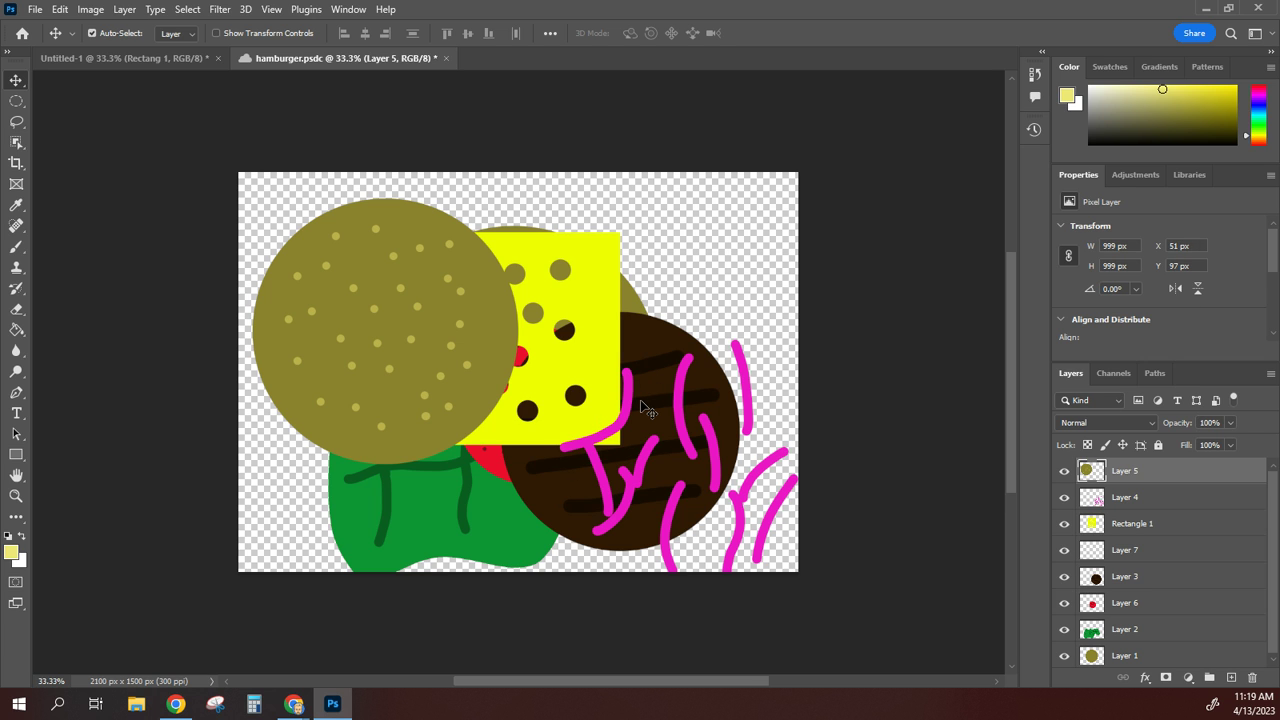
left_click_drag(417, 377, 417, 344)
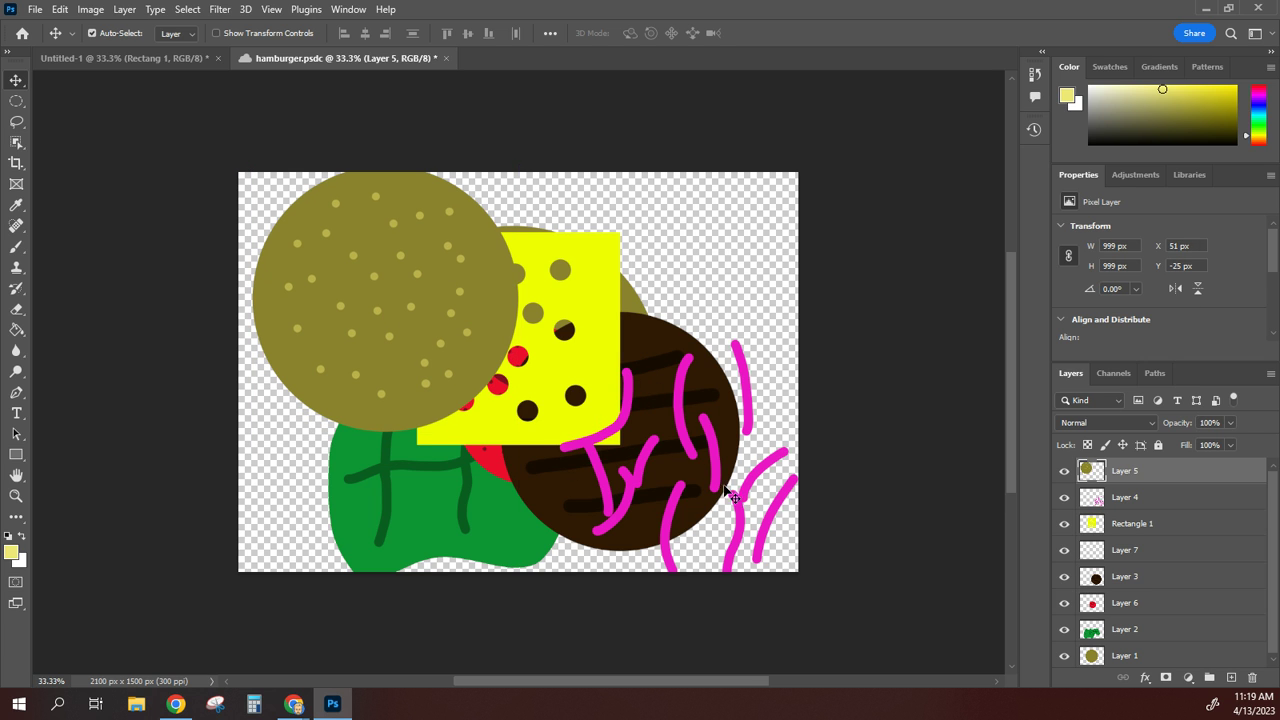
left_click_drag(710, 472, 576, 428)
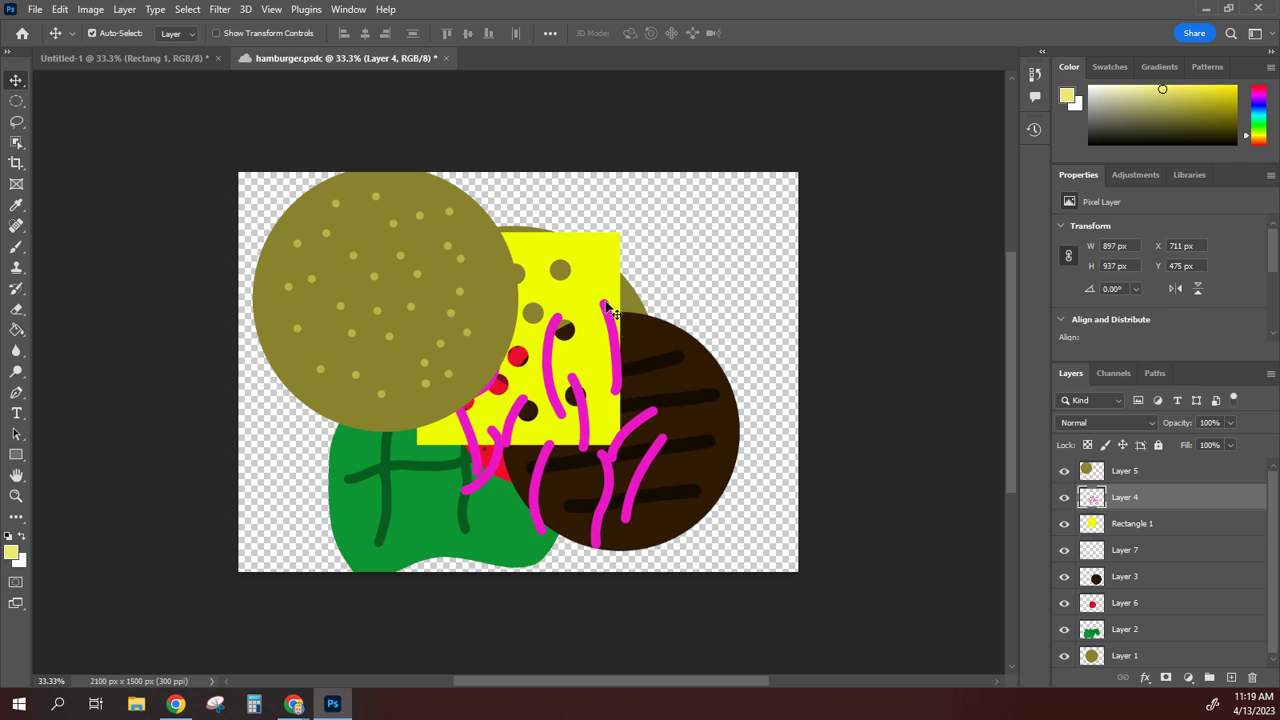
Step: Shift the cheese slightly down and move the lettuce up to about X 319 px, Y 418 px
left_click_drag(604, 272, 604, 292)
left_click_drag(670, 358, 625, 325)
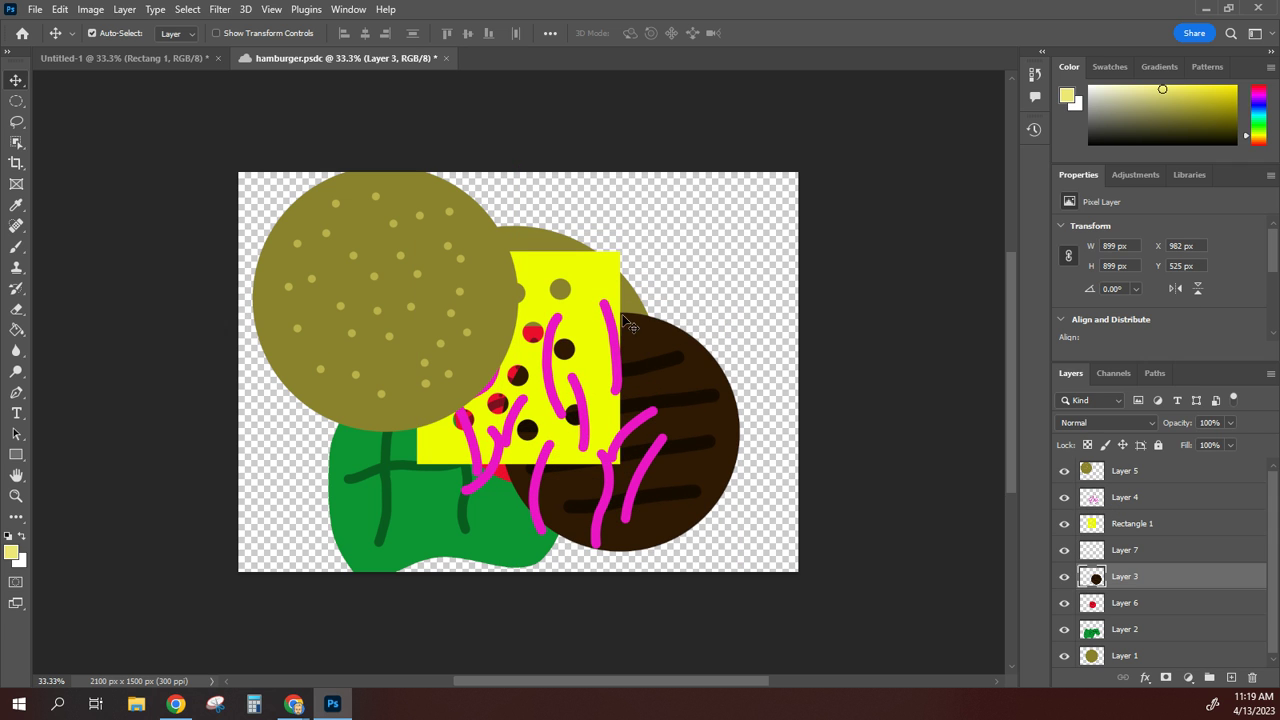
left_click_drag(371, 546, 364, 476)
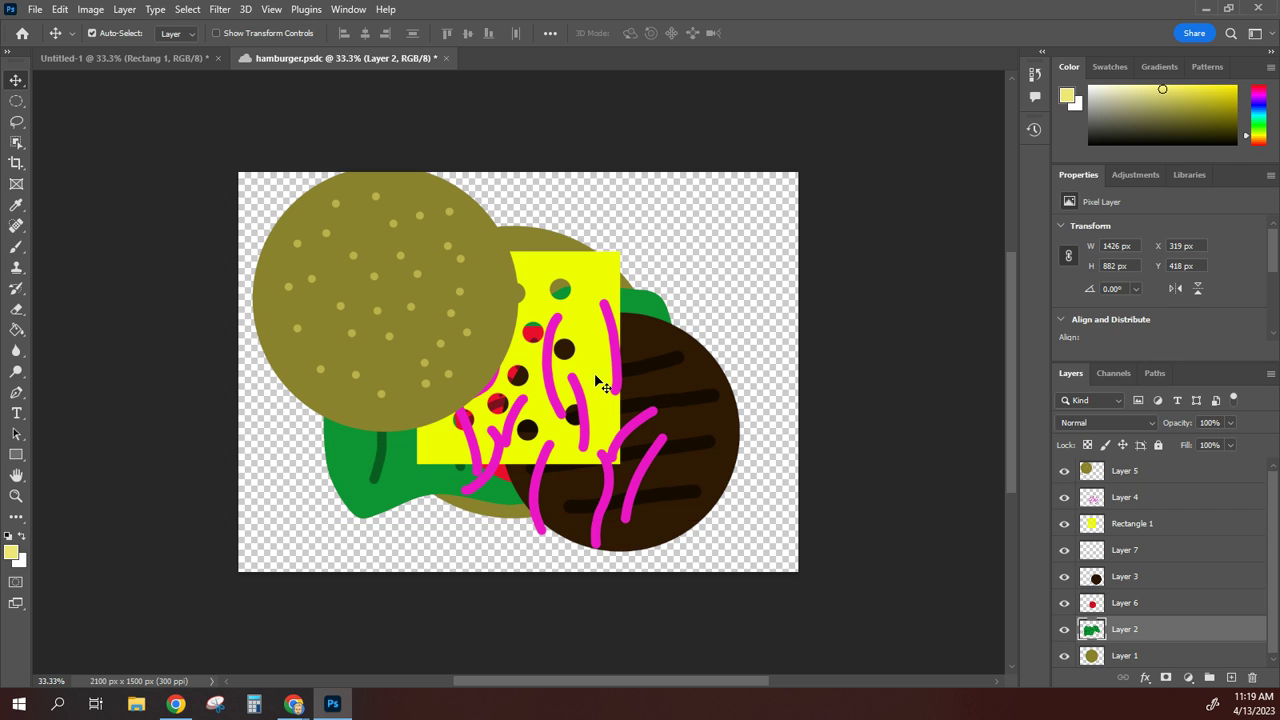
Step: Quick-export the burger as a PNG named hamburger into the Pictures folder
left_click(35, 10)
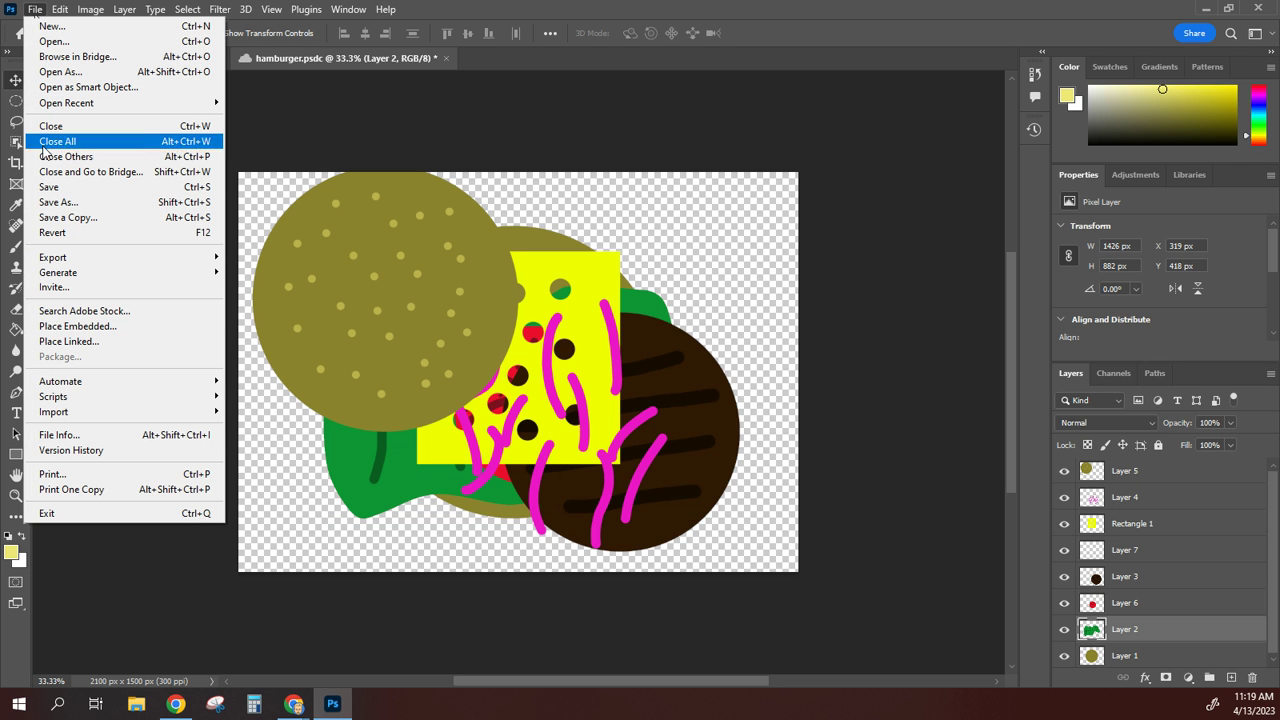
mouse_move(72, 262)
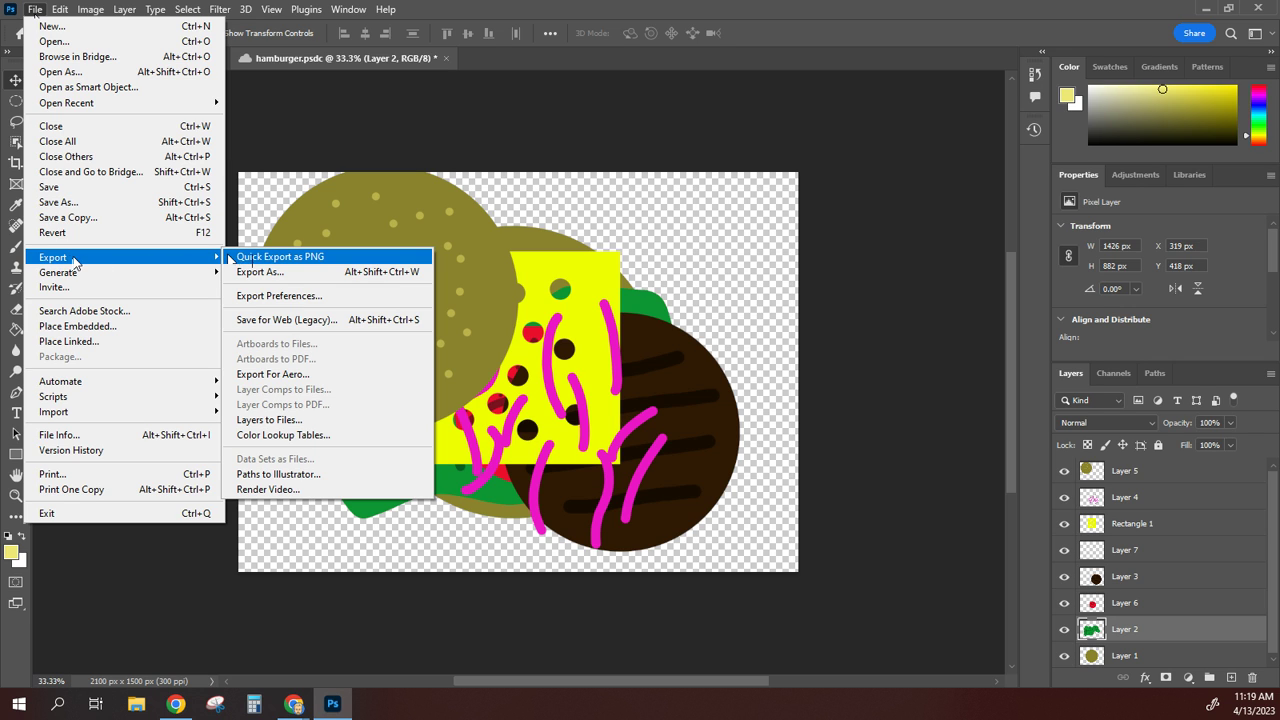
left_click(313, 258)
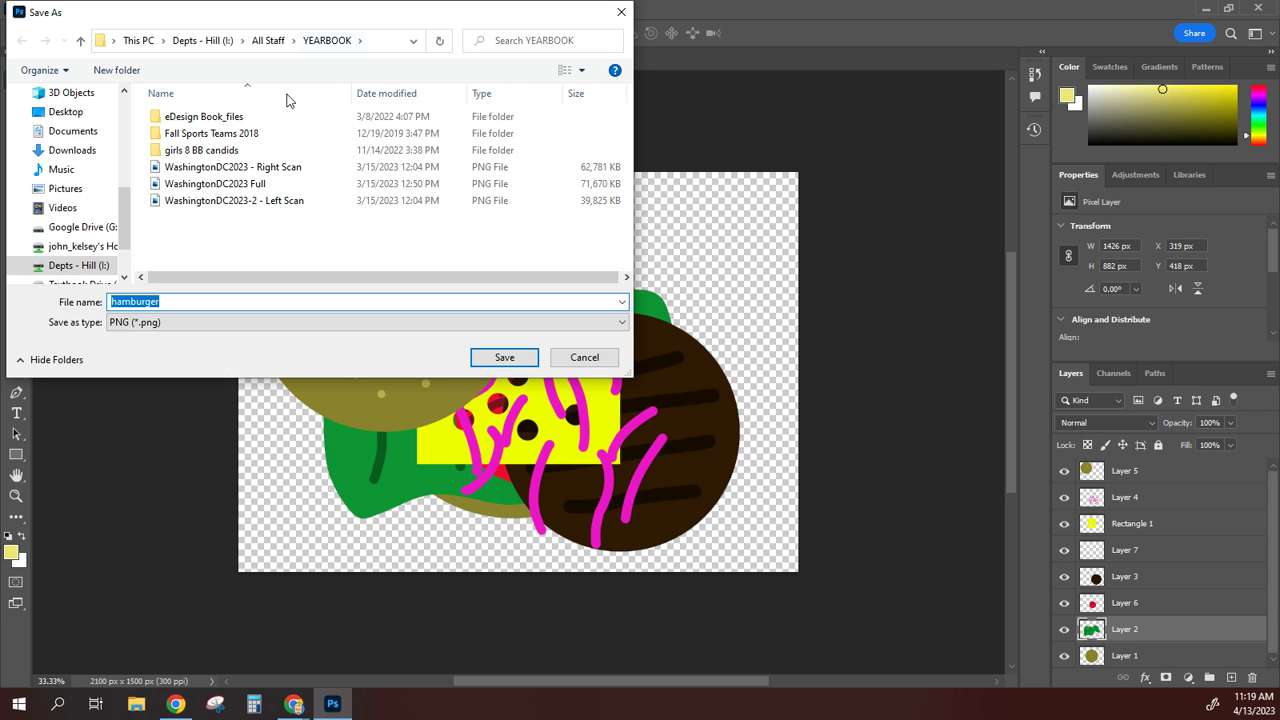
left_click(65, 112)
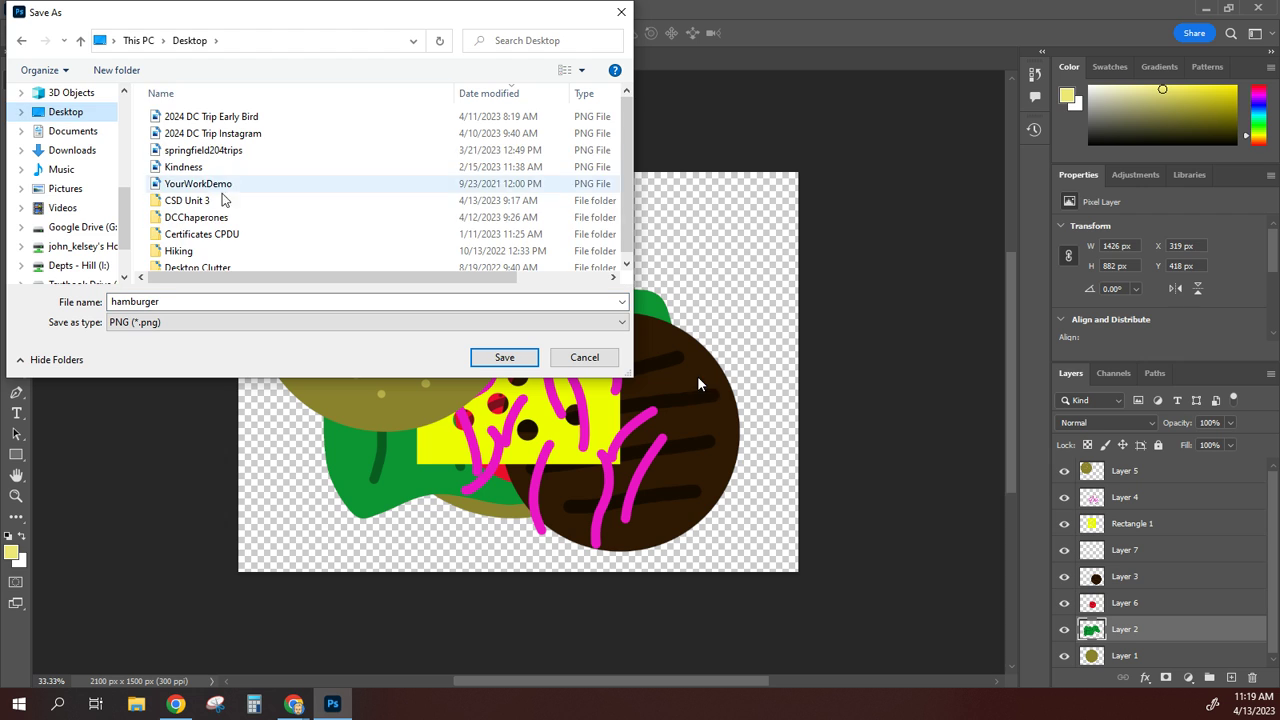
left_click(78, 266)
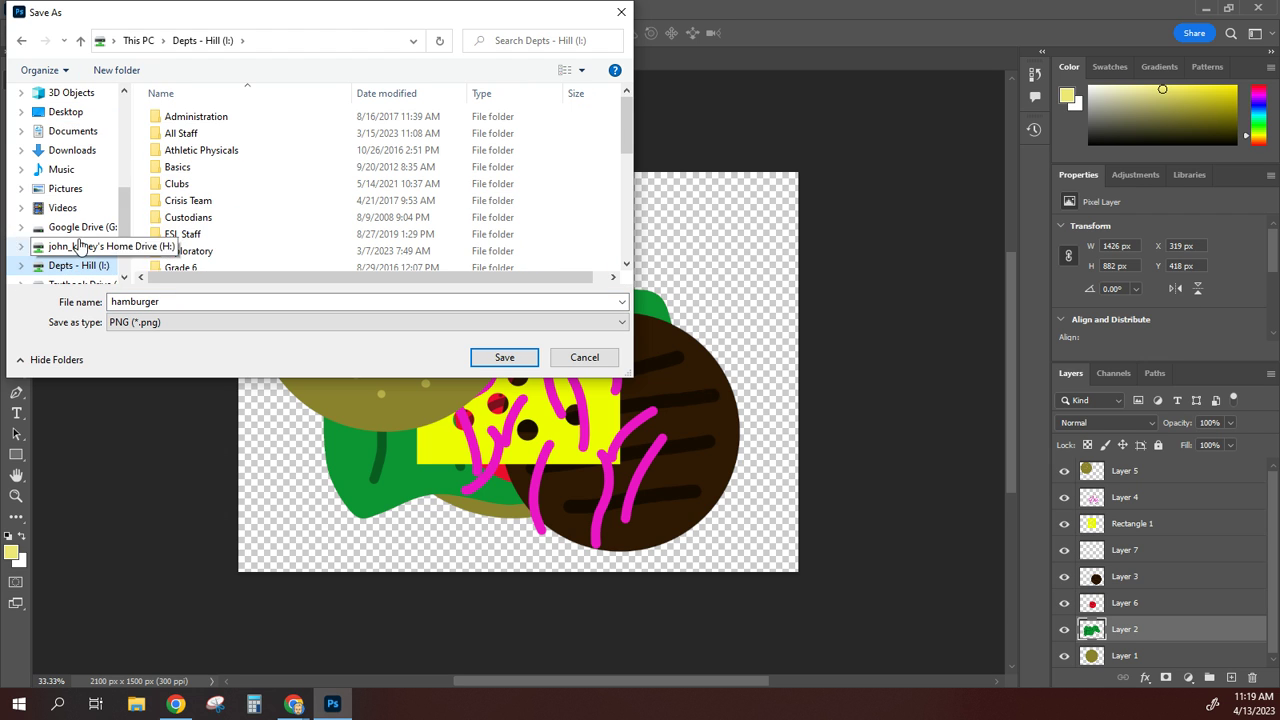
left_click(85, 246)
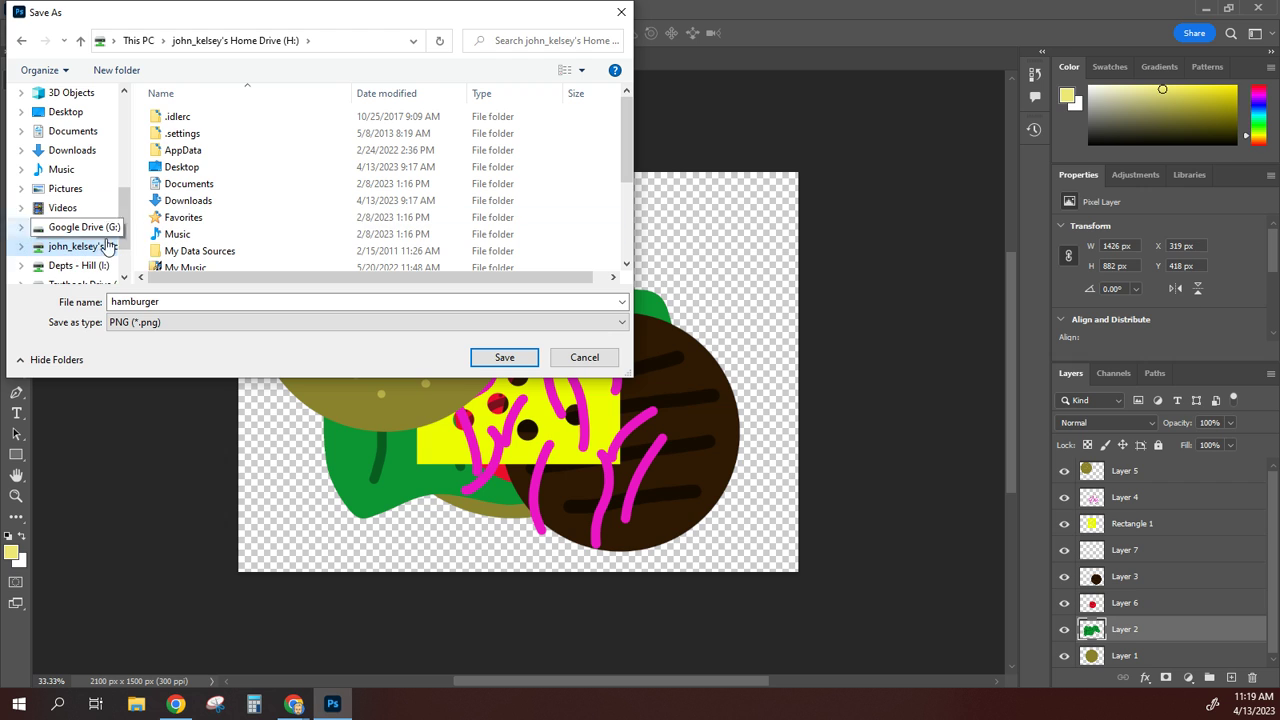
left_click(62, 189)
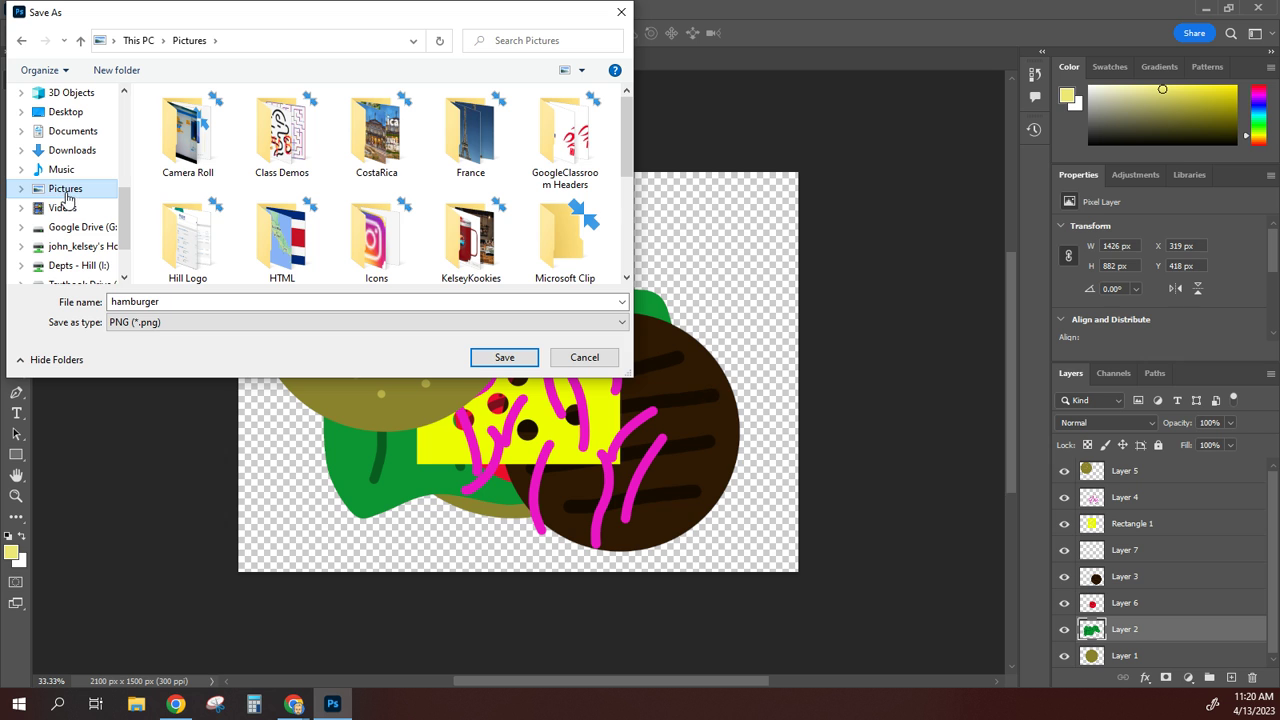
left_click(505, 358)
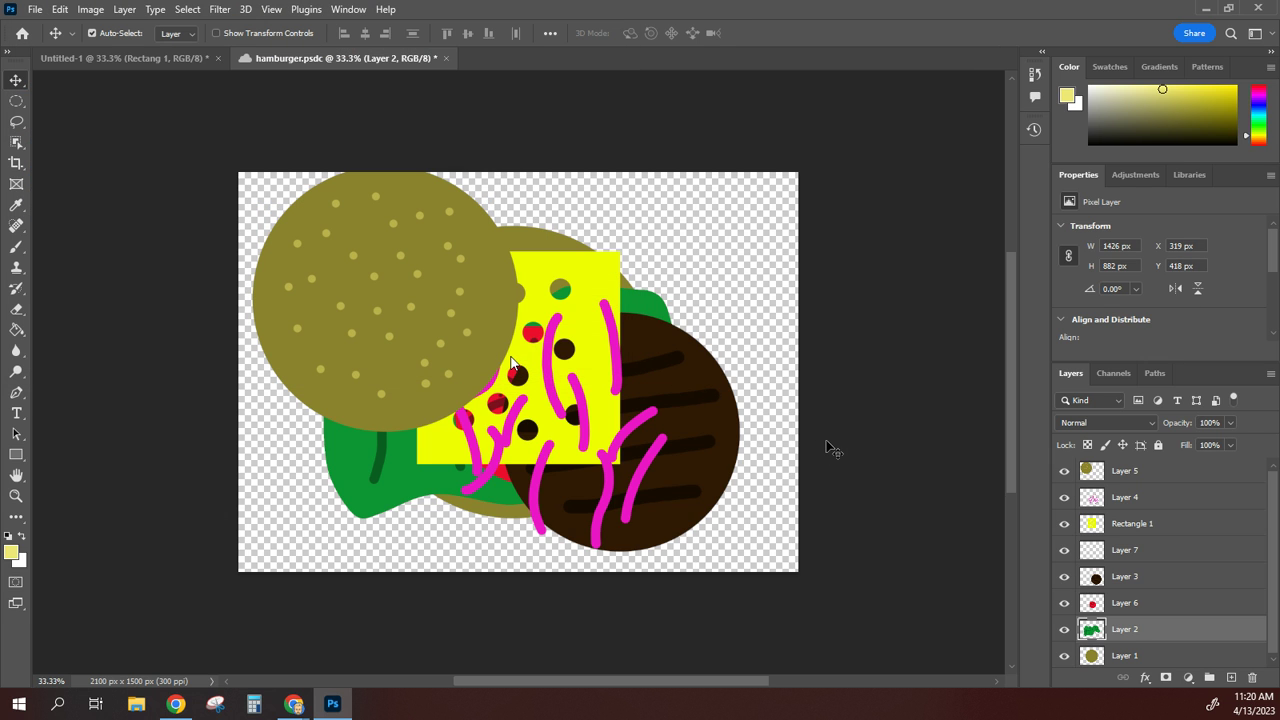